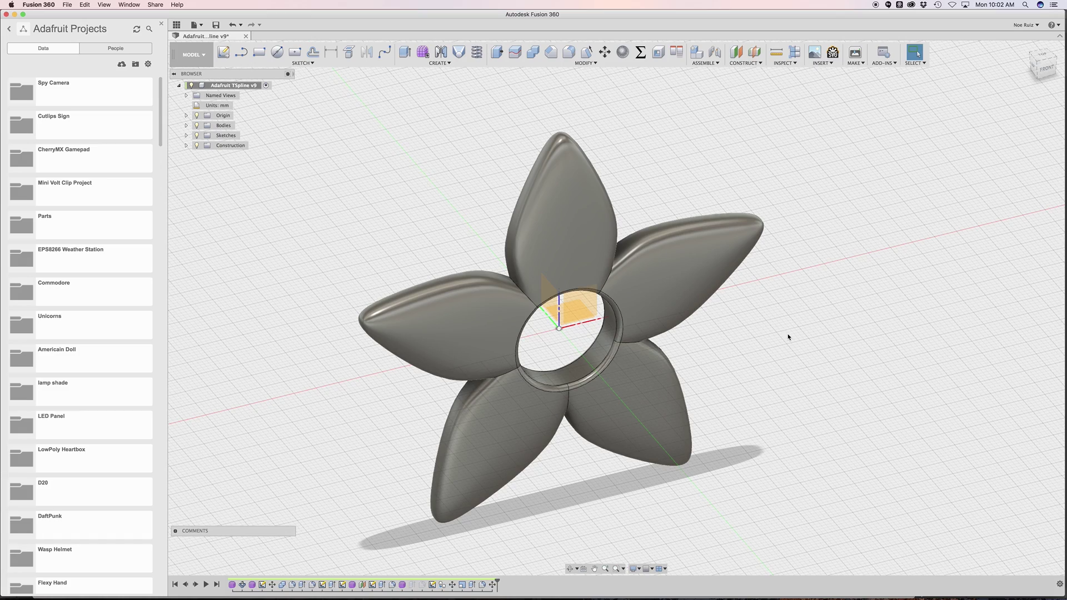
Step: Turn the flower spinner to a square-on front view, then switch toward Google Chrome
middle_click_drag(788, 347, 463, 293, "shift")
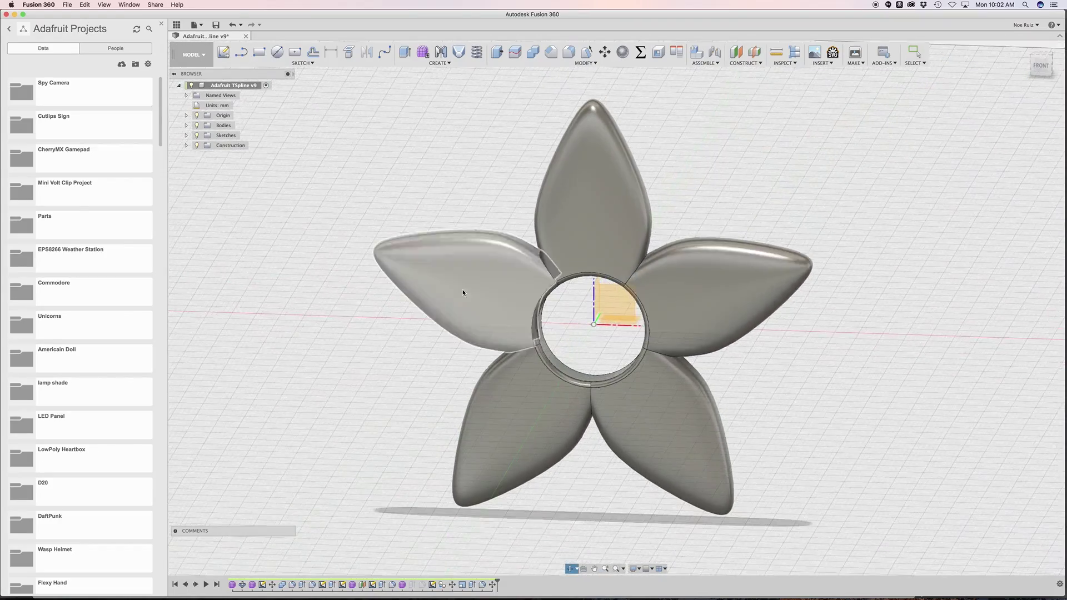
left_click(1038, 65)
key("super+Tab")
key("super+Tab")
key("super+Tab")
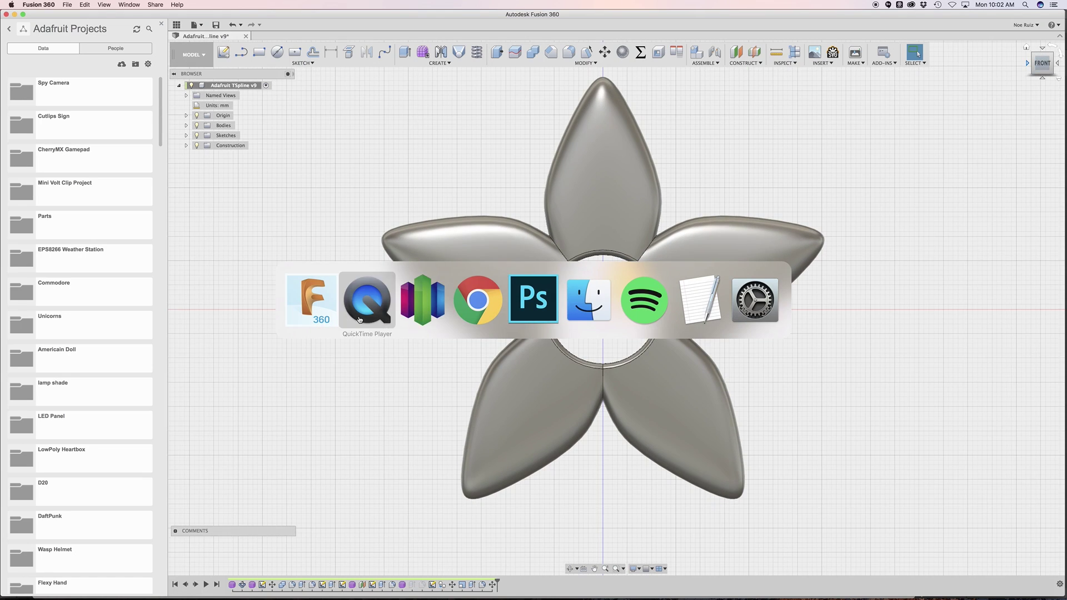
Step: Bring Chrome forward and read the Fidget Spinner overview on 608ZZ bearings and needed parts
left_click(475, 306)
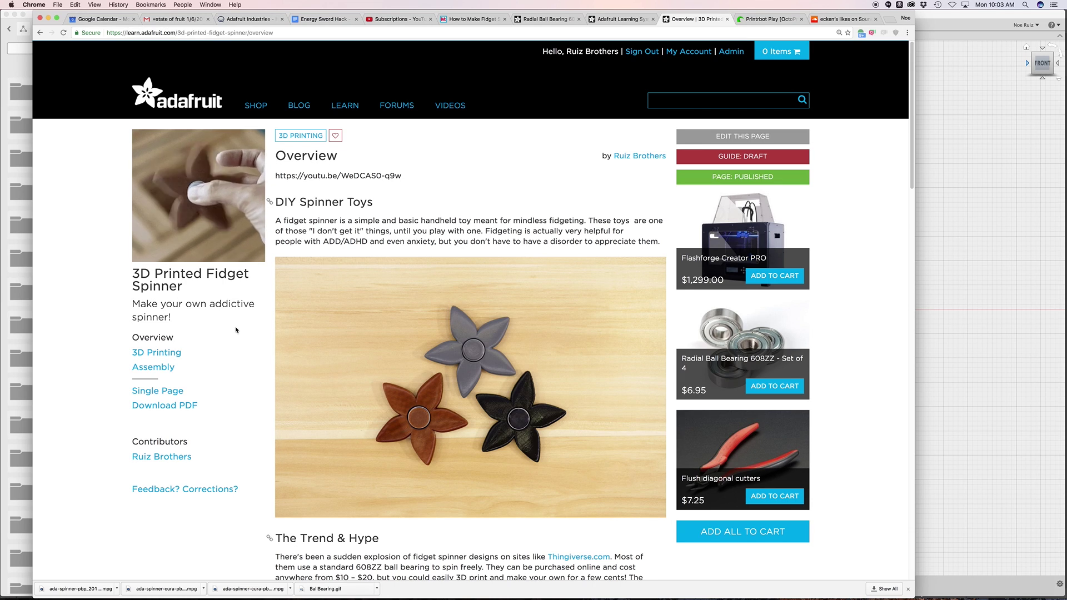
scroll(342, 317, "down", 3)
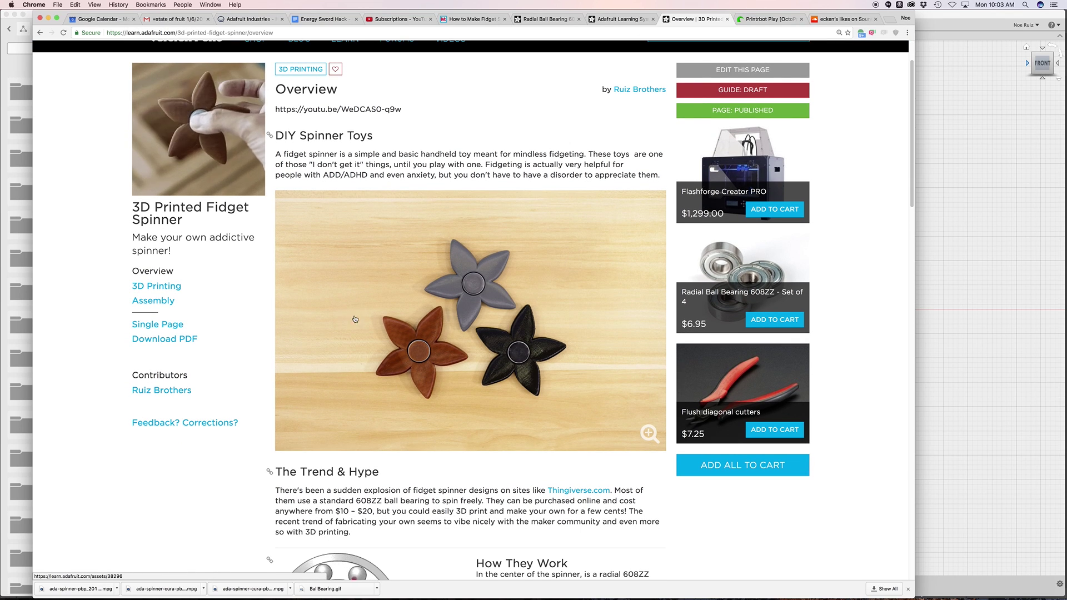
scroll(357, 319, "down", 10)
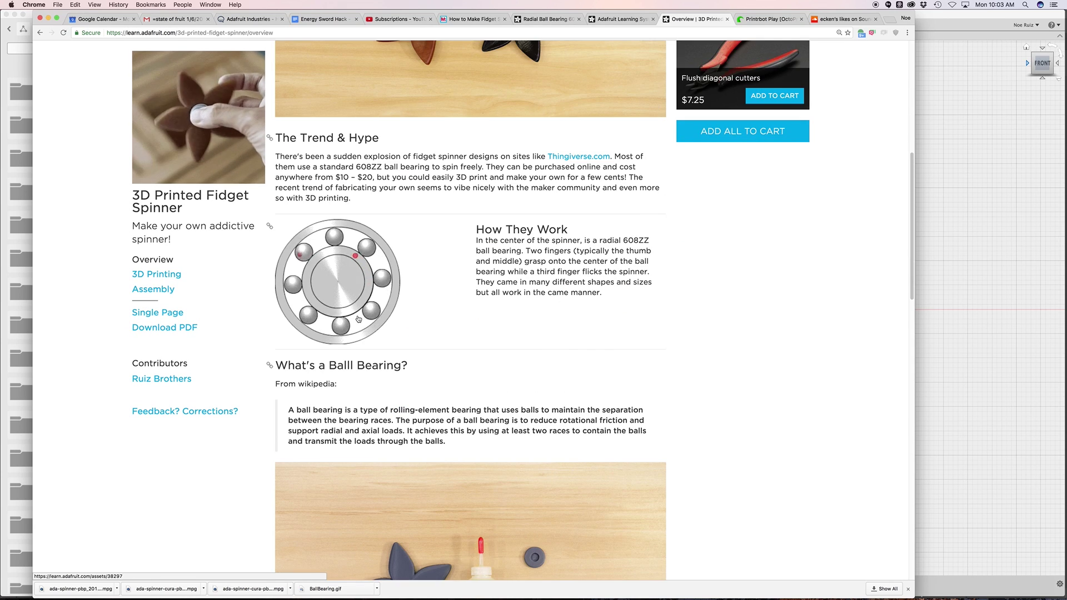
scroll(358, 319, "down", 3)
scroll(358, 319, "up", 9)
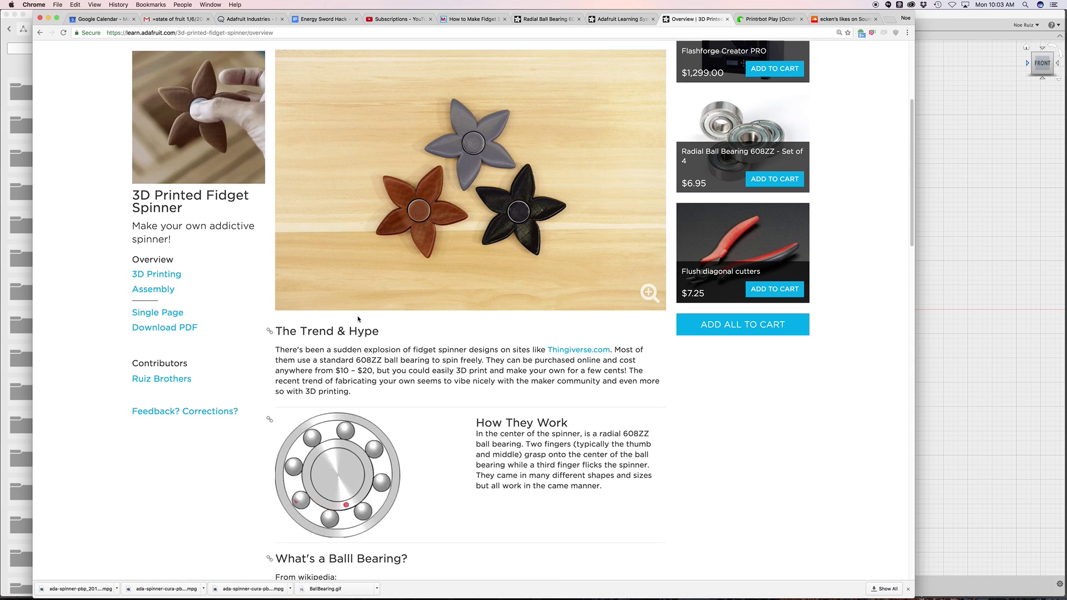
scroll(358, 319, "down", 10)
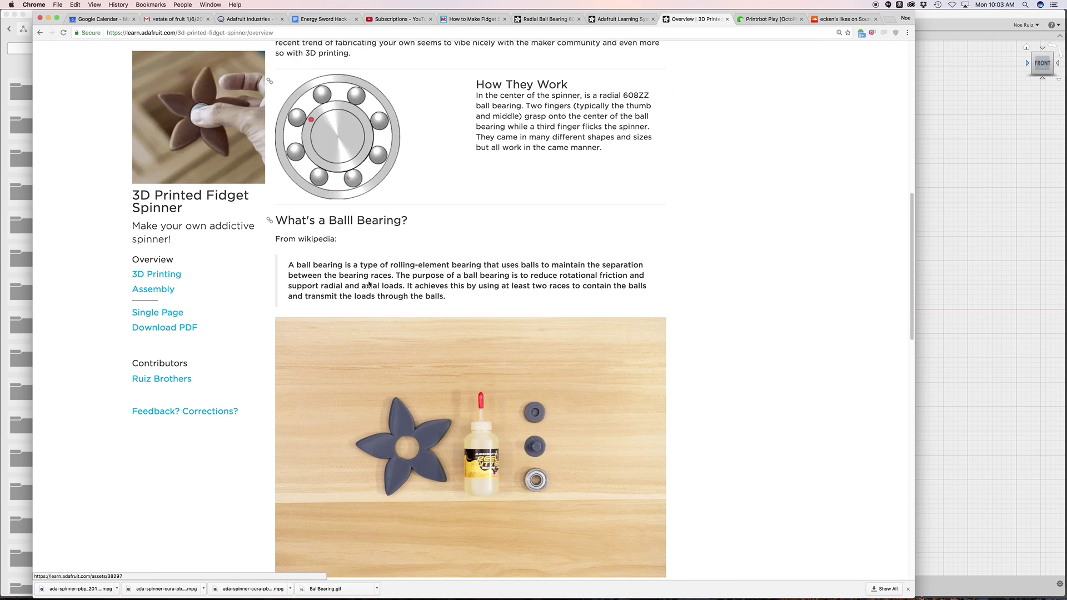
scroll(369, 283, "down", 9)
scroll(443, 279, "up", 5)
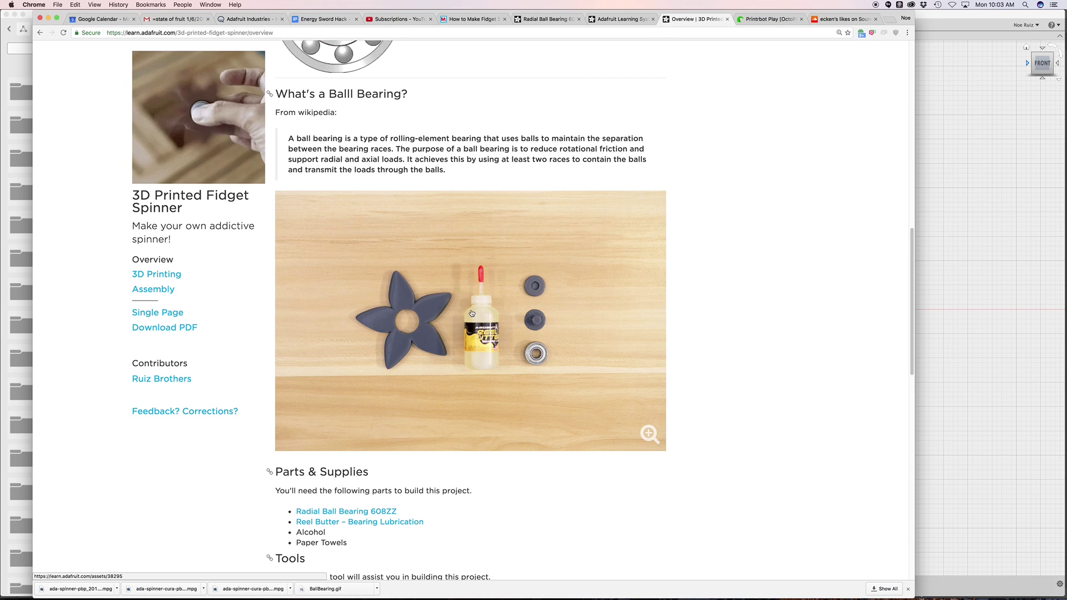
scroll(471, 313, "up", 9)
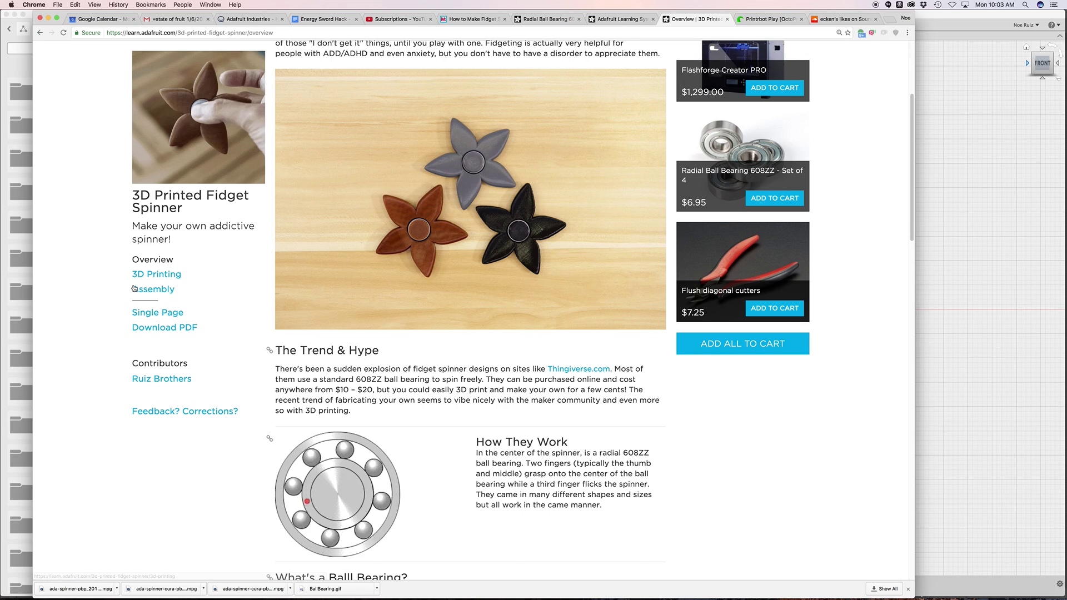
Step: Read the guide's 3D Printing page down to the support, raft and support-removal sections
left_click(150, 274)
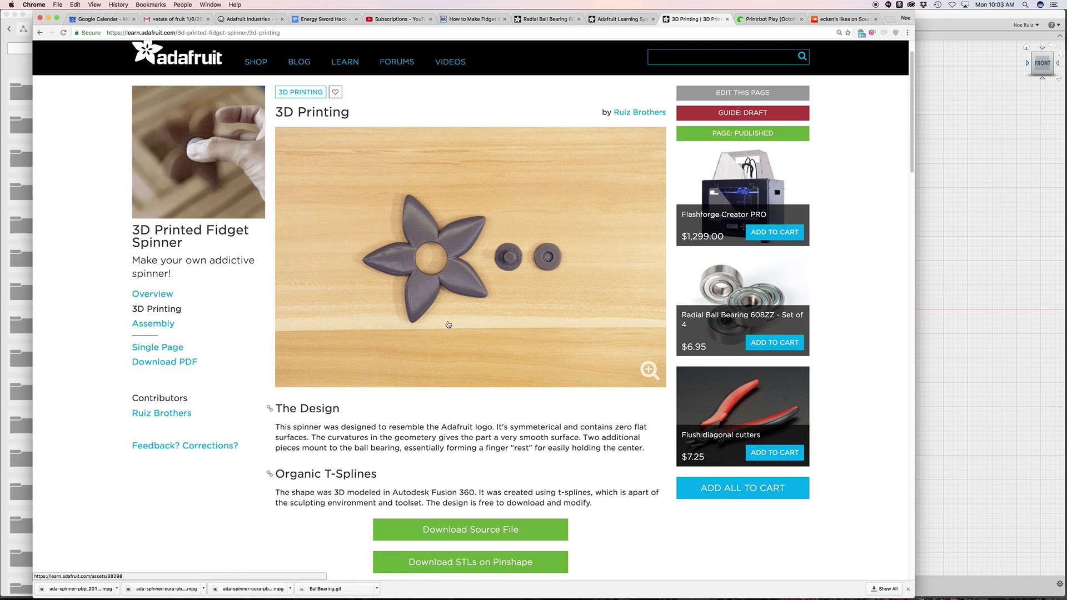
scroll(448, 324, "down", 10)
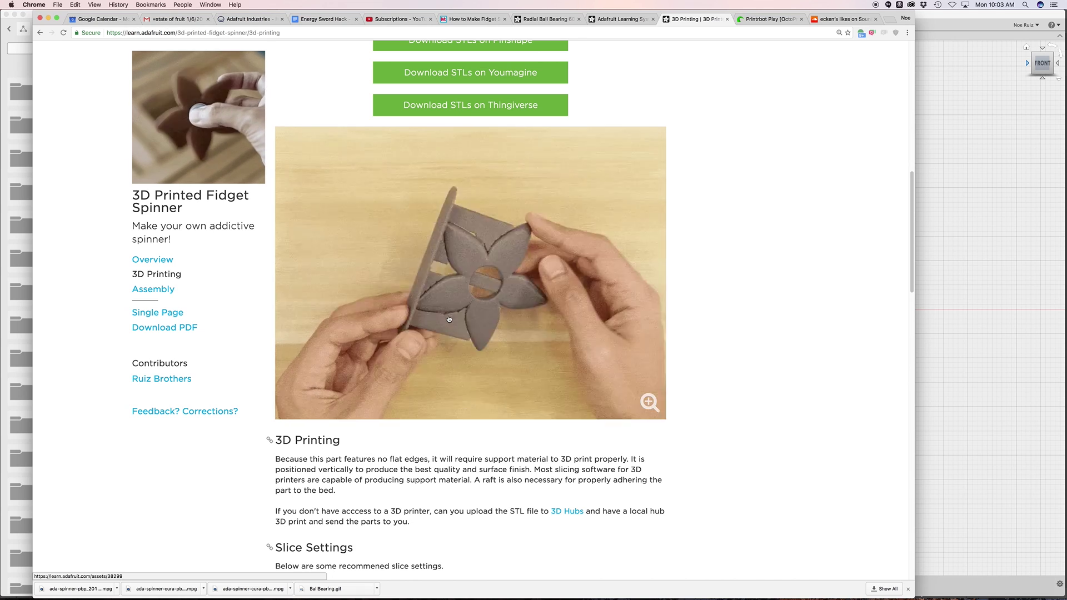
scroll(449, 319, "down", 1)
scroll(455, 319, "down", 10)
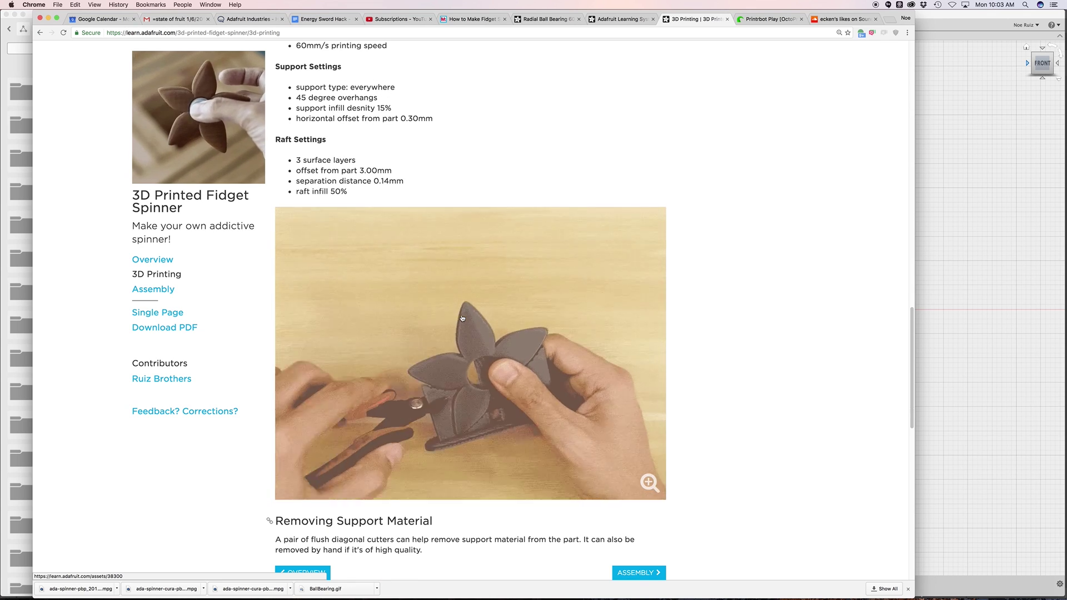
scroll(462, 318, "down", 2)
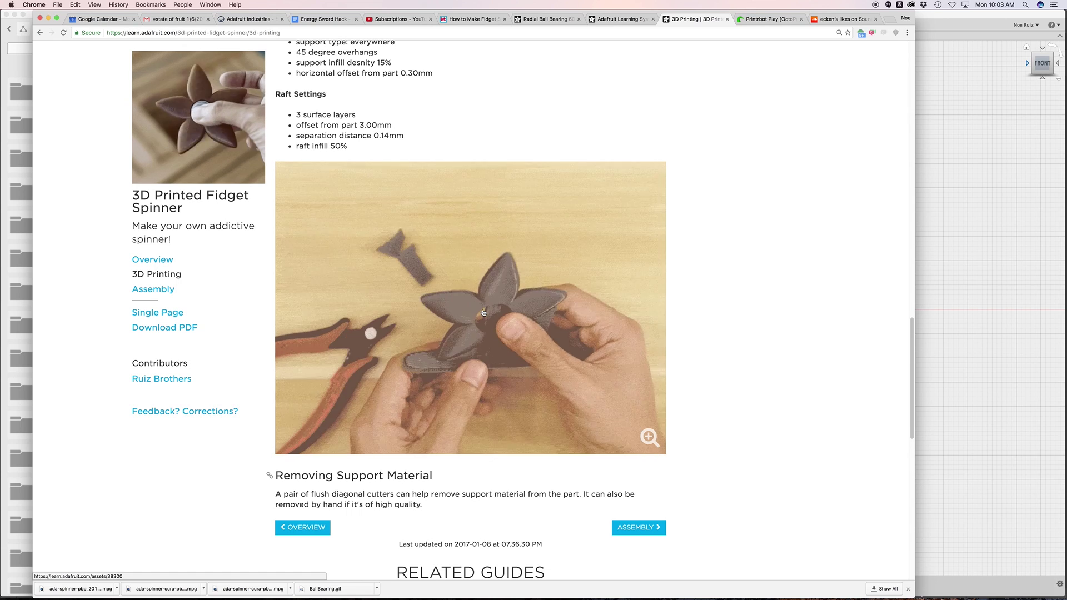
scroll(484, 312, "up", 1)
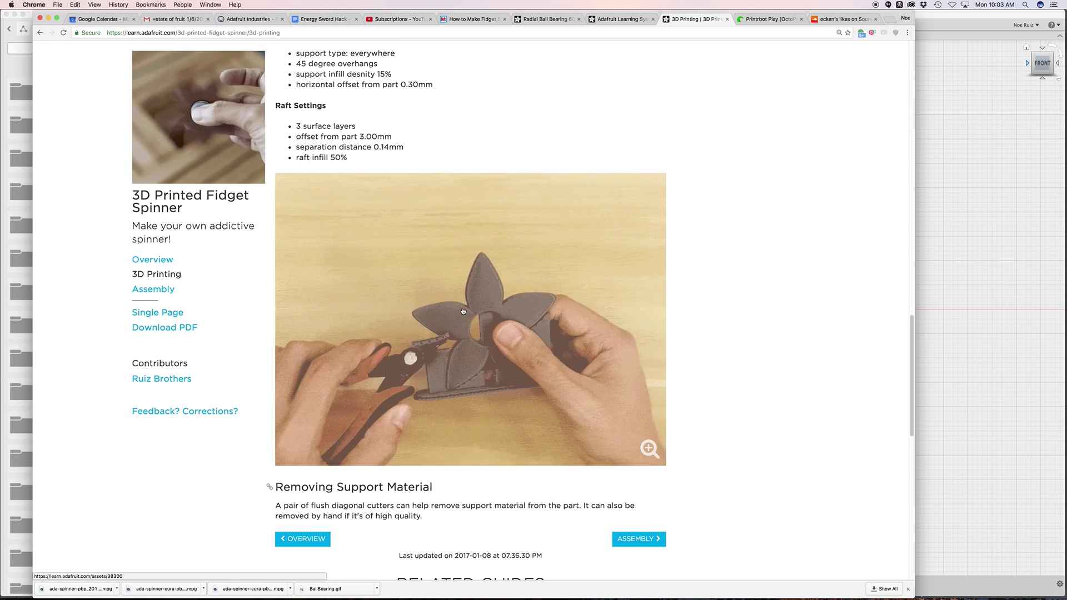
Step: Return to Fusion 360 and create a new empty design
left_click(963, 331)
middle_click_drag(719, 314, 442, 356, "shift")
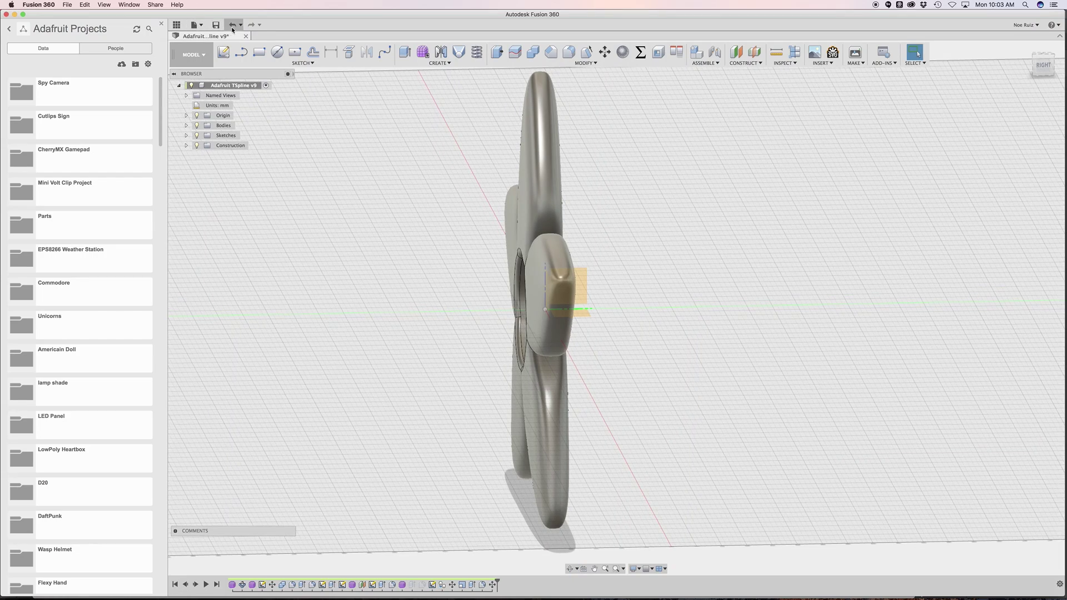
left_click(196, 24)
left_click(211, 44)
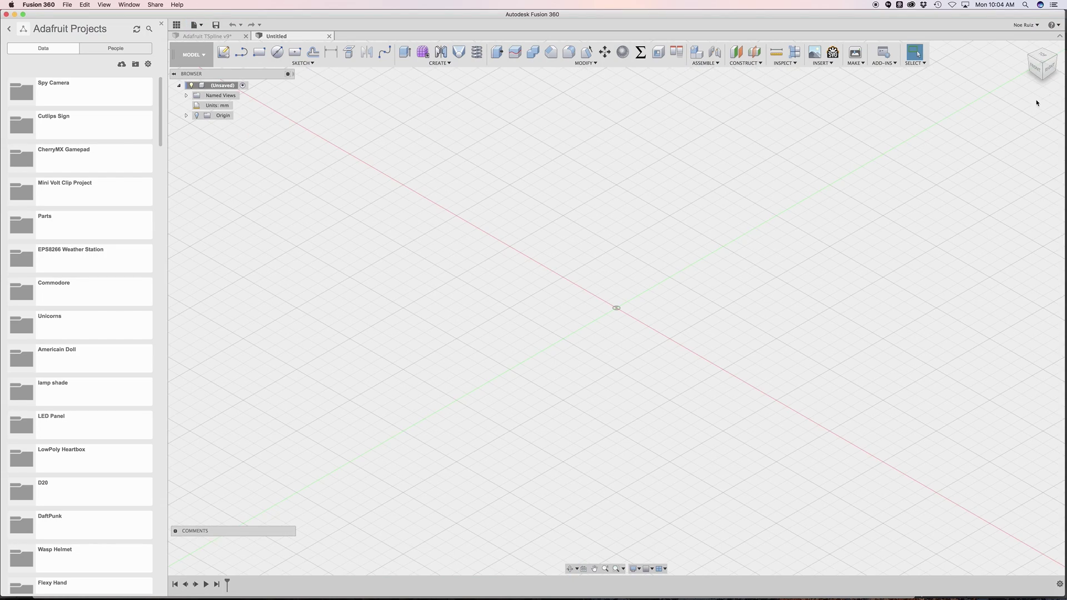
Step: From the top view, sketch a 22 mm centre-diameter circle on the origin plane
left_click(1043, 57)
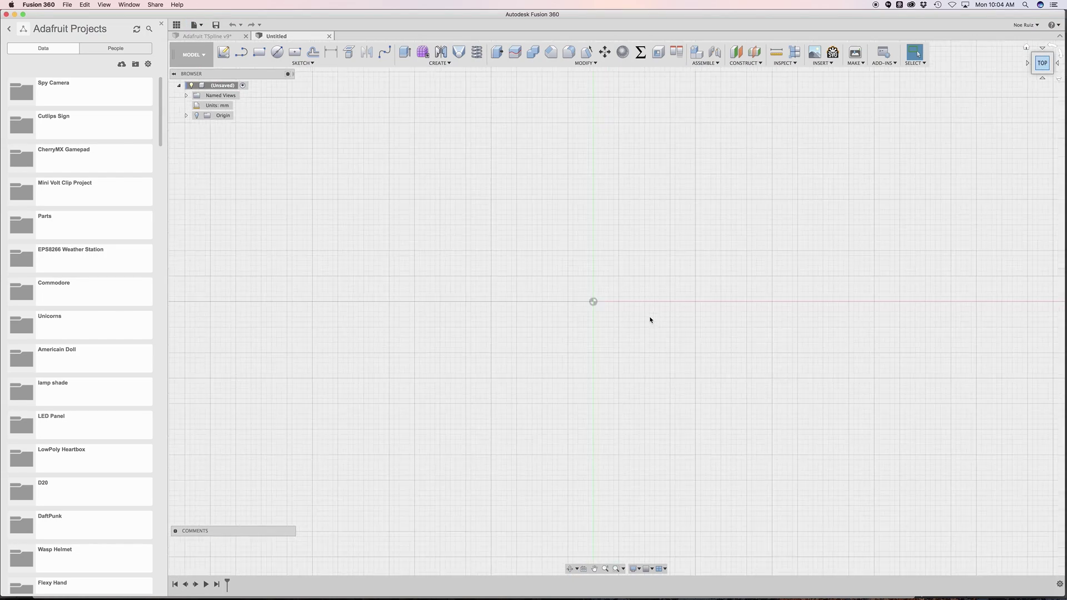
scroll(649, 313, "up", 3)
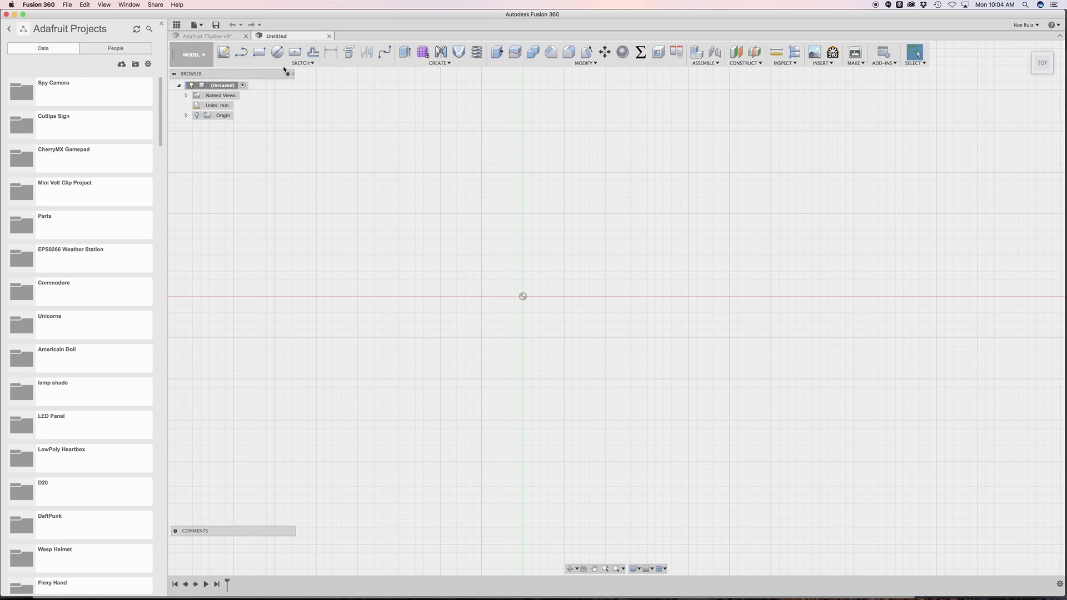
left_click(277, 52)
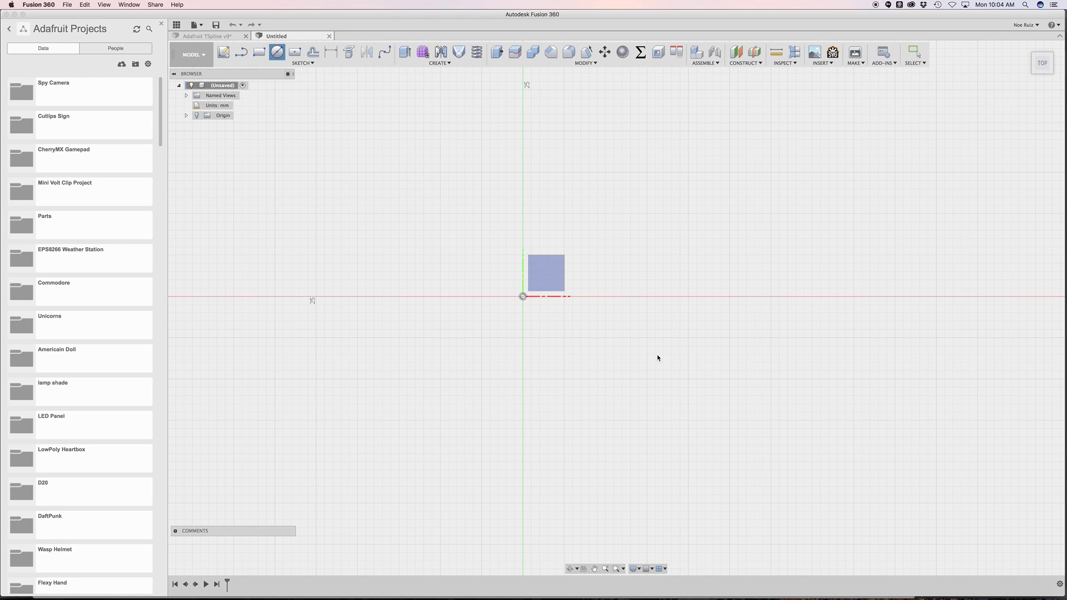
left_click(559, 274)
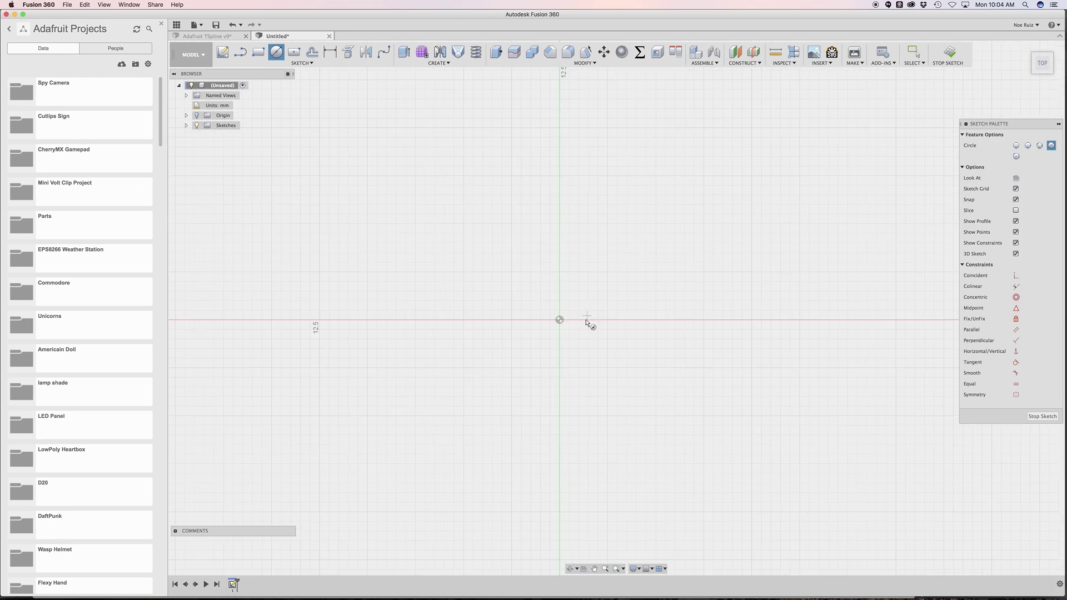
scroll(588, 322, "up", 1)
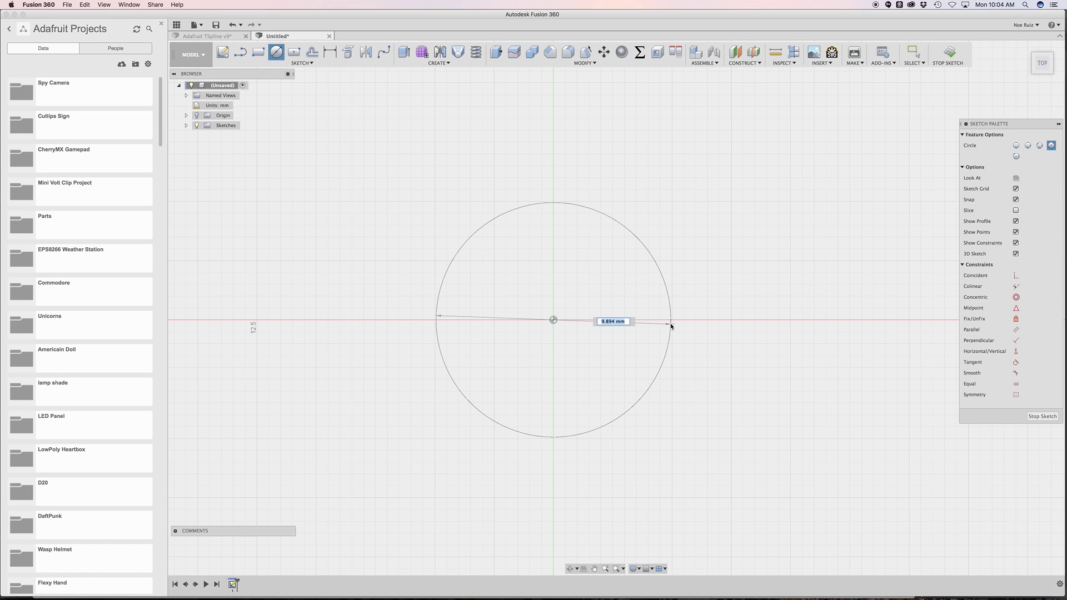
type("2")
key("Return")
key("Escape")
scroll(595, 250, "down", 4)
scroll(594, 250, "down", 2)
middle_click_drag(594, 166, 524, 218)
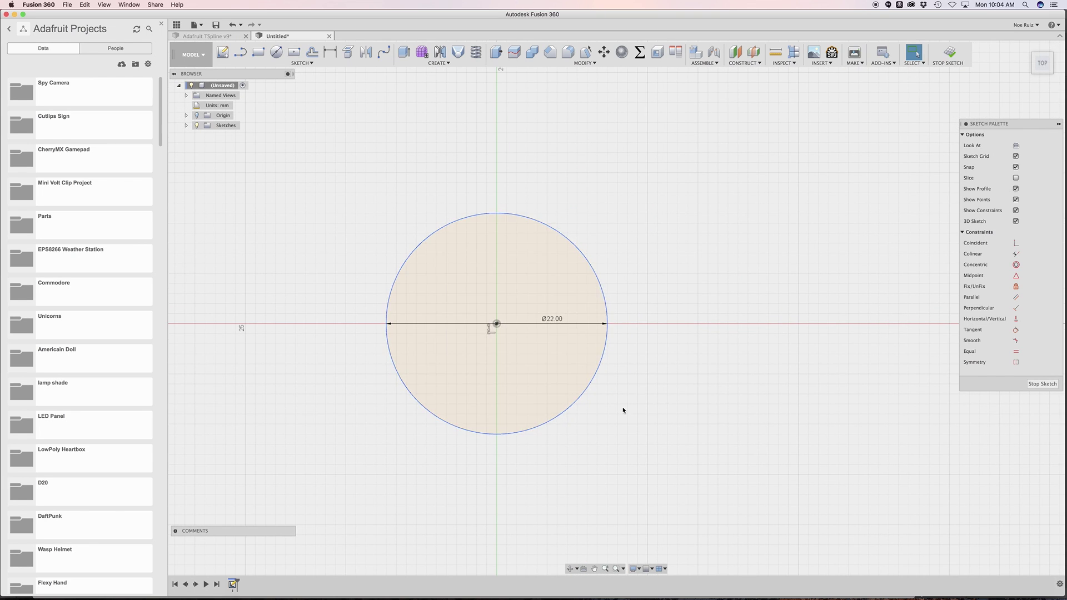
scroll(519, 235, "up", 3)
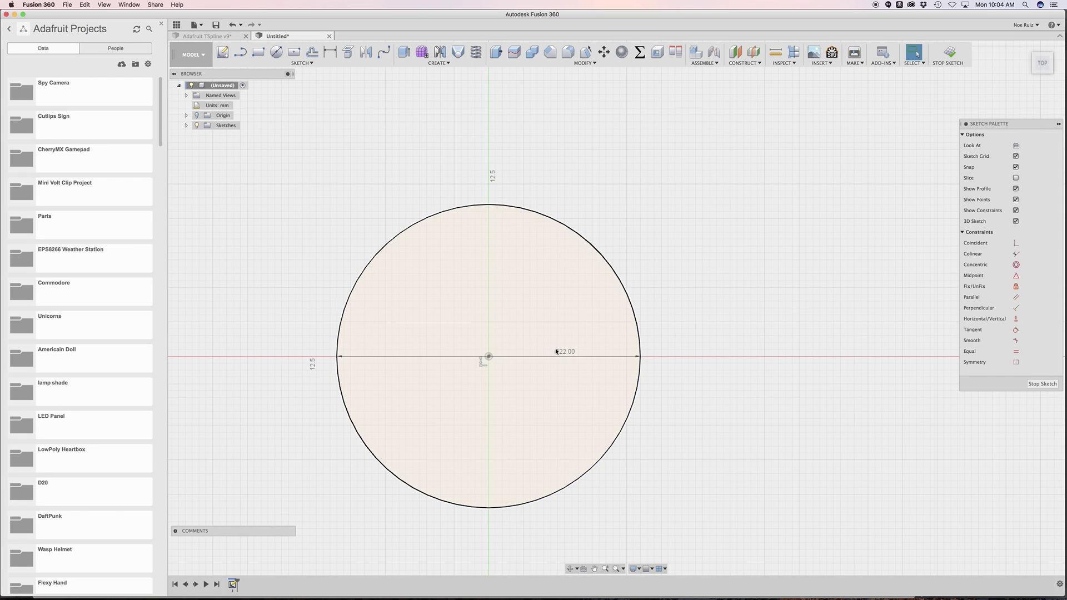
Step: Finish the circle sketch and attach adafruit-logo.jpg as a canvas on the circle's face
left_click(948, 56)
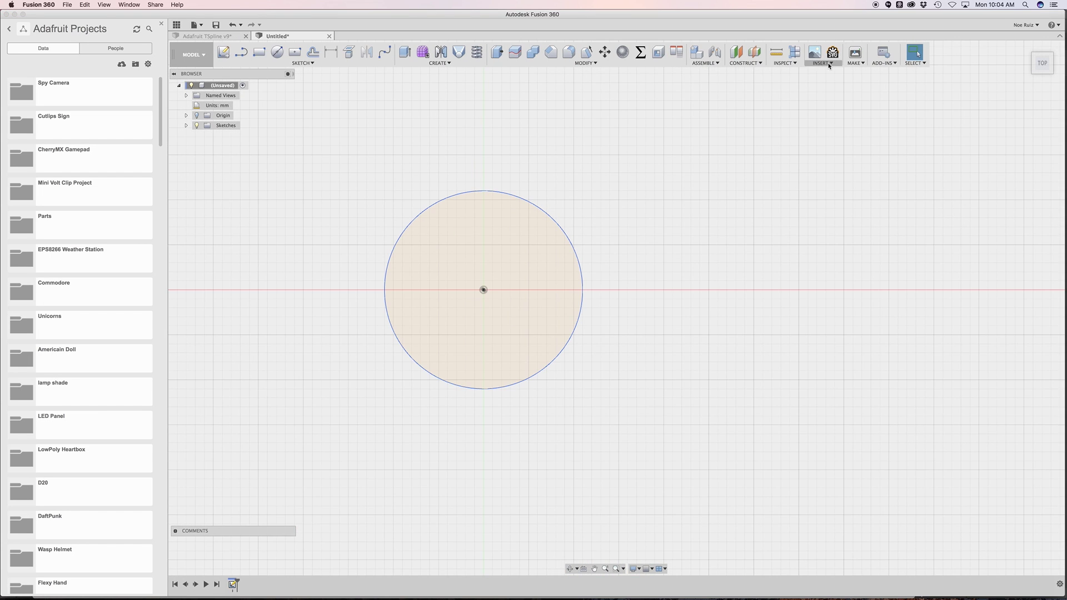
left_click(815, 52)
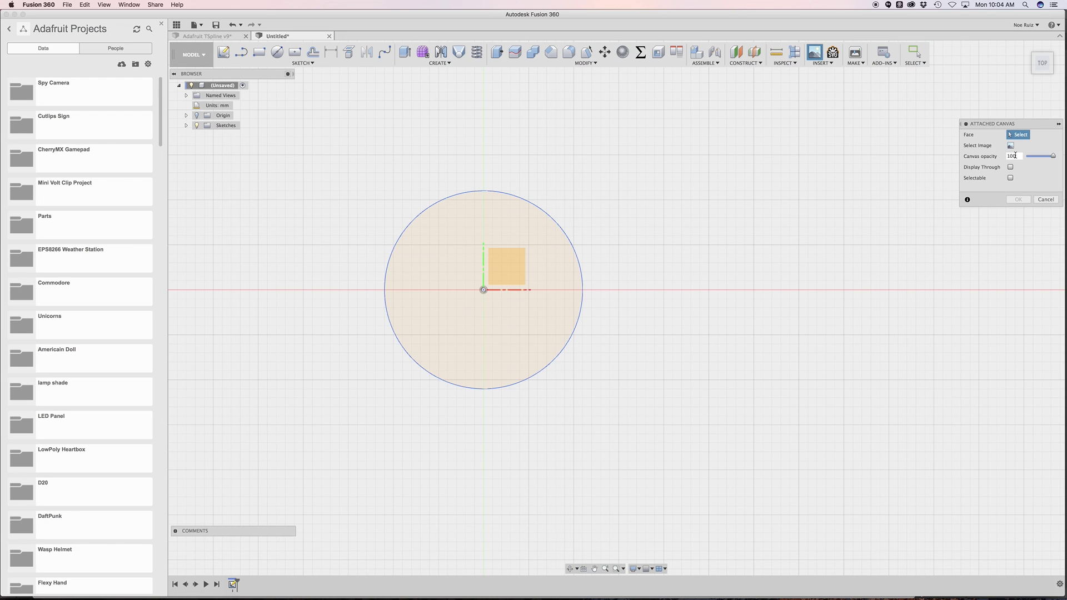
left_click(1046, 199)
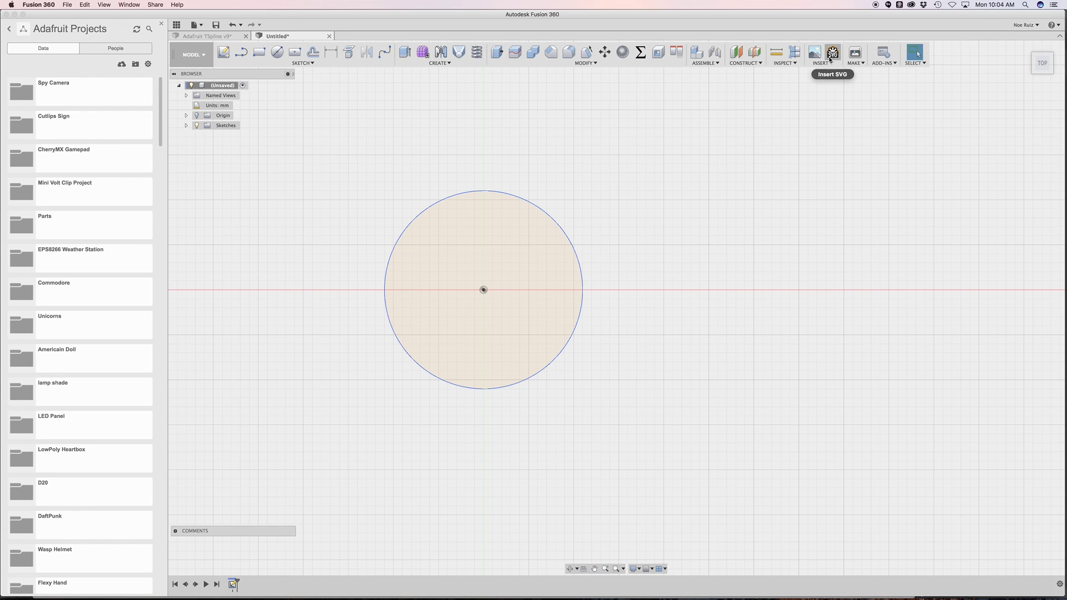
left_click(815, 52)
left_click(1011, 146)
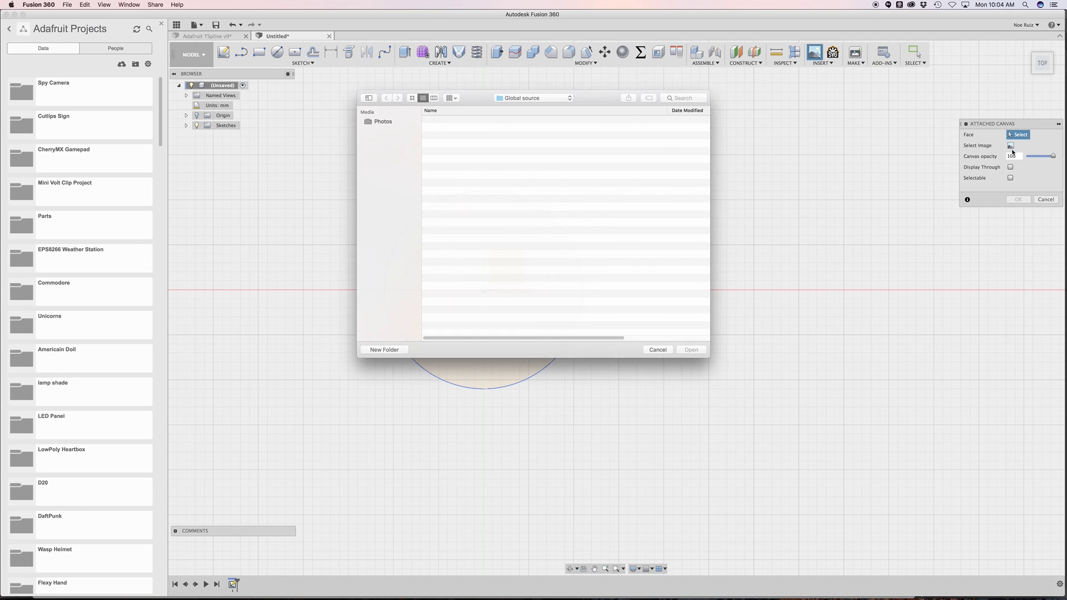
left_click(473, 120)
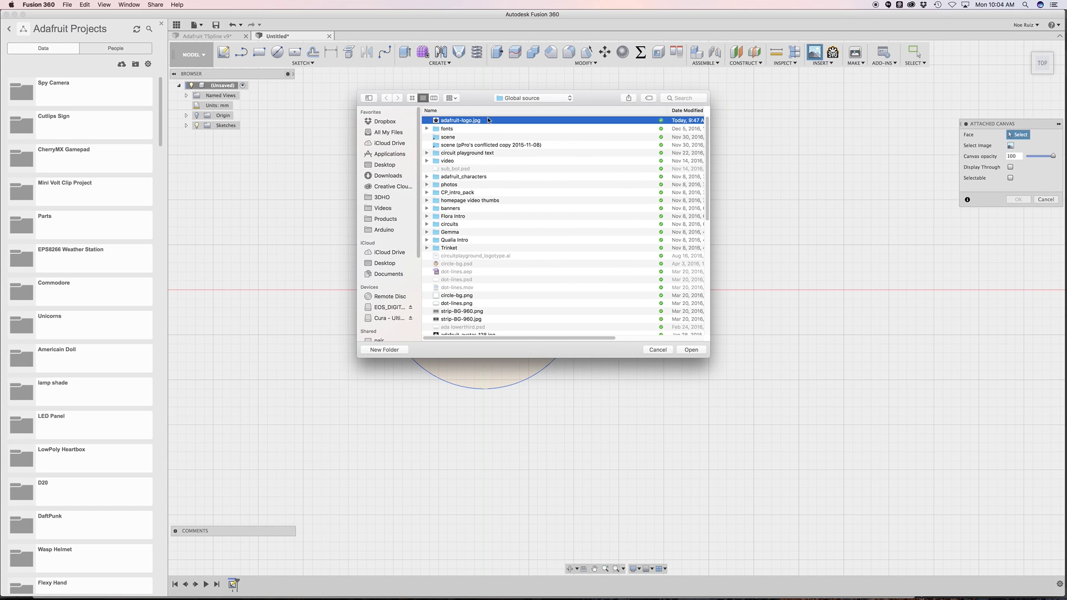
left_click(691, 349)
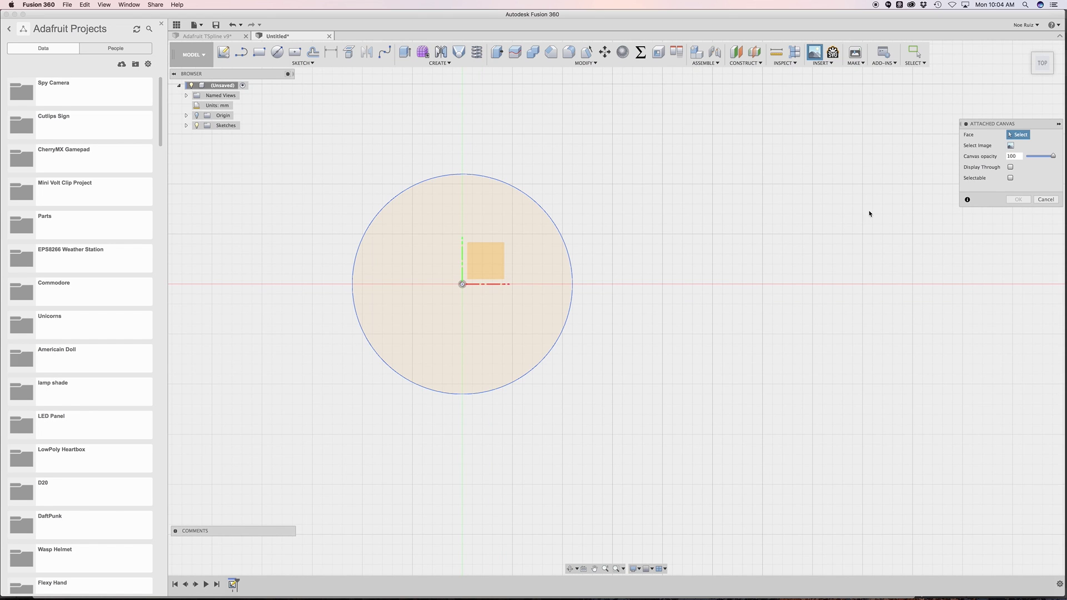
left_click(482, 263)
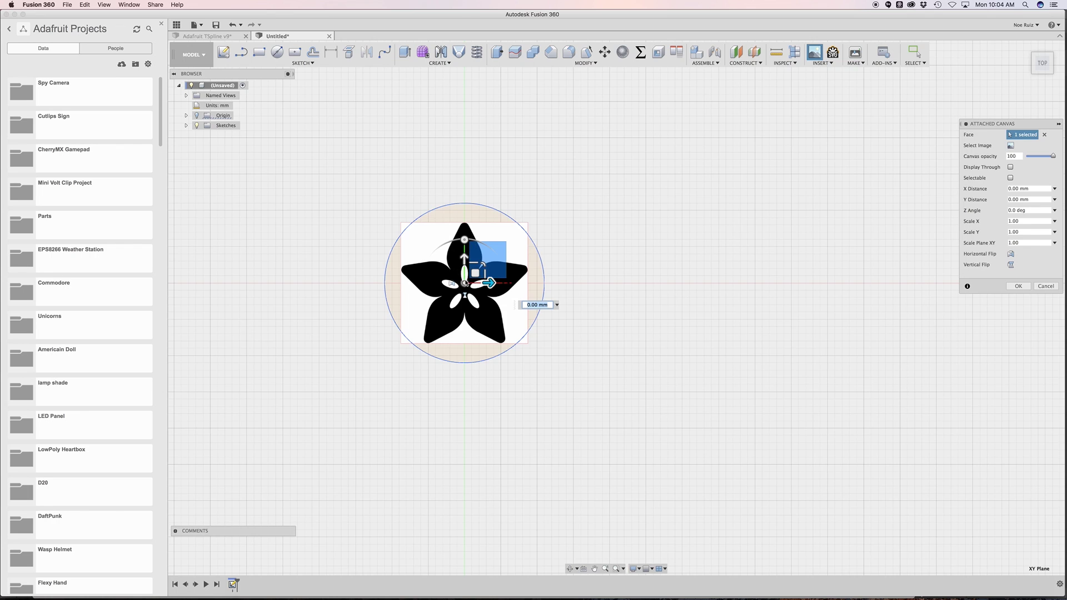
Step: Scale the logo canvas to 5.169 and set its opacity to 27
middle_click_drag(466, 284, 532, 317)
scroll(540, 309, "up", 5)
scroll(542, 309, "down", 4)
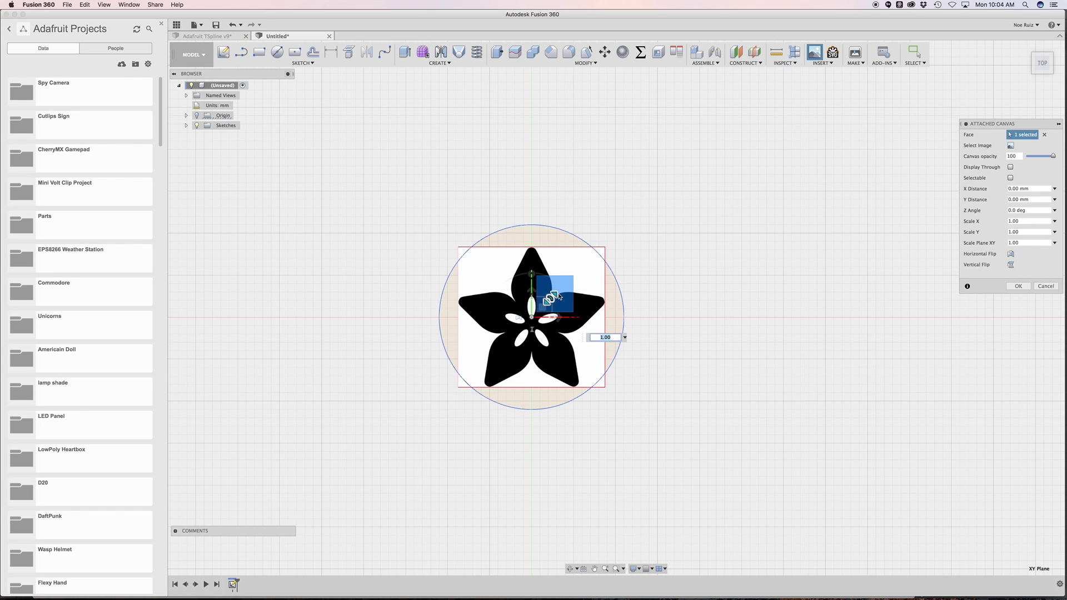
left_click_drag(561, 296, 667, 195)
scroll(681, 262, "down", 5)
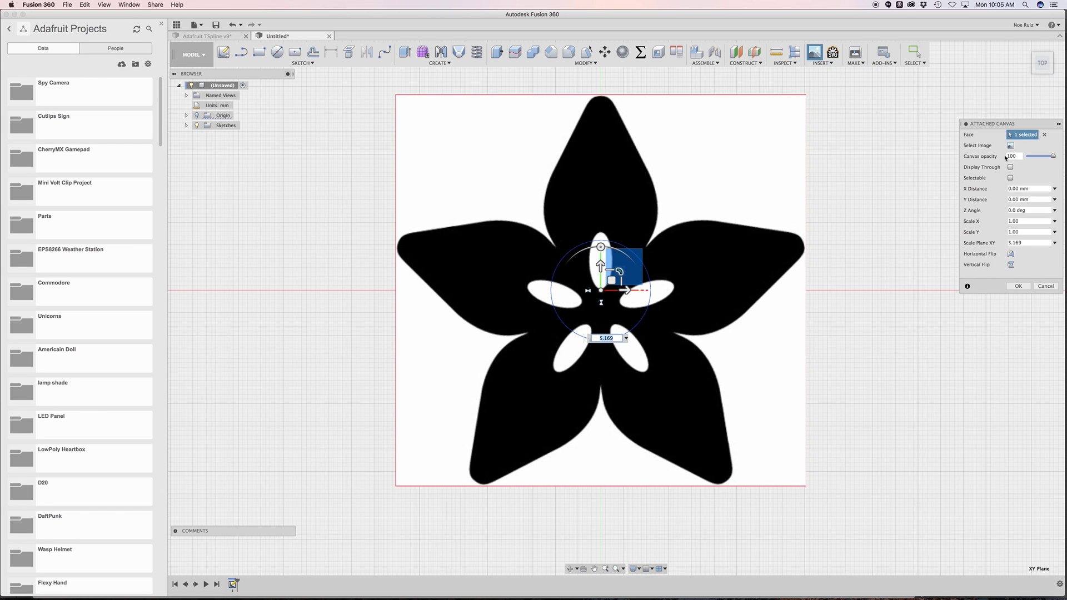
left_click_drag(1053, 158, 1035, 160)
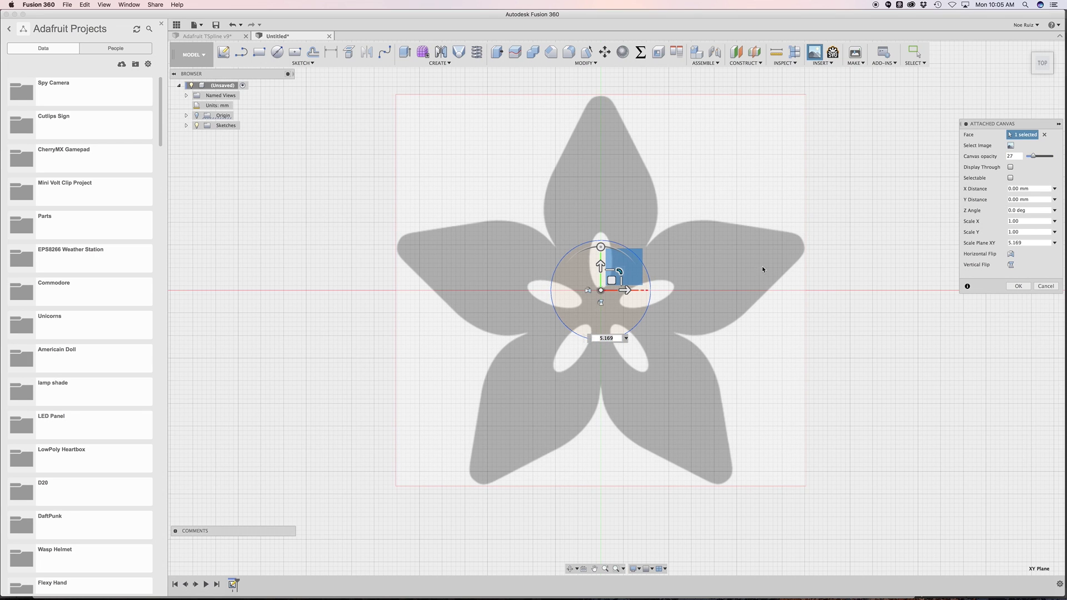
Step: Confirm the logo canvas and toggle the Canvases visibility off and on to check it
left_click(1019, 286)
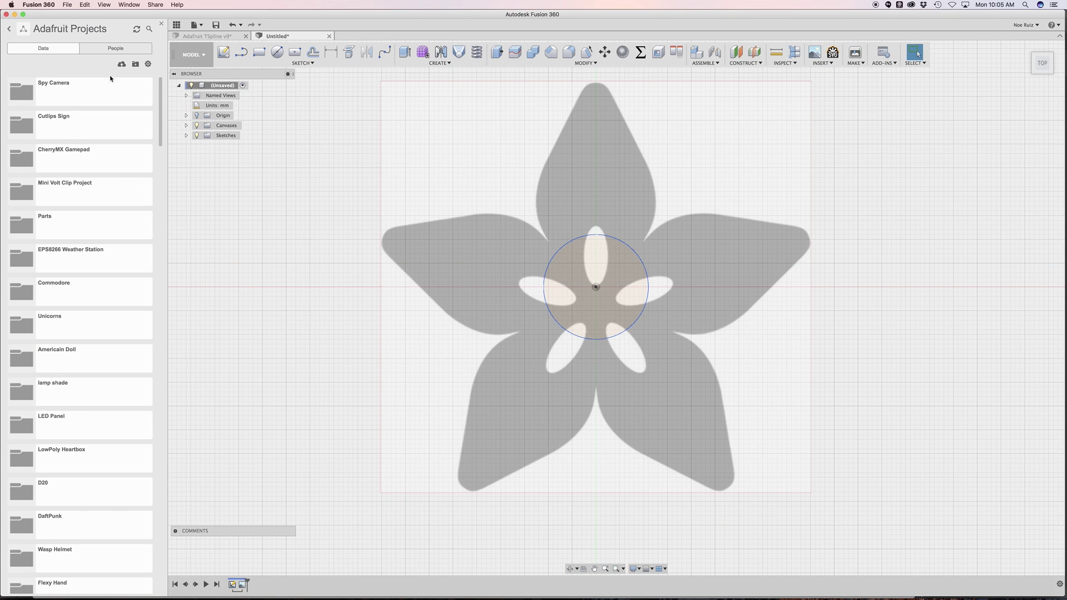
left_click(196, 127)
left_click(197, 127)
left_click(196, 126)
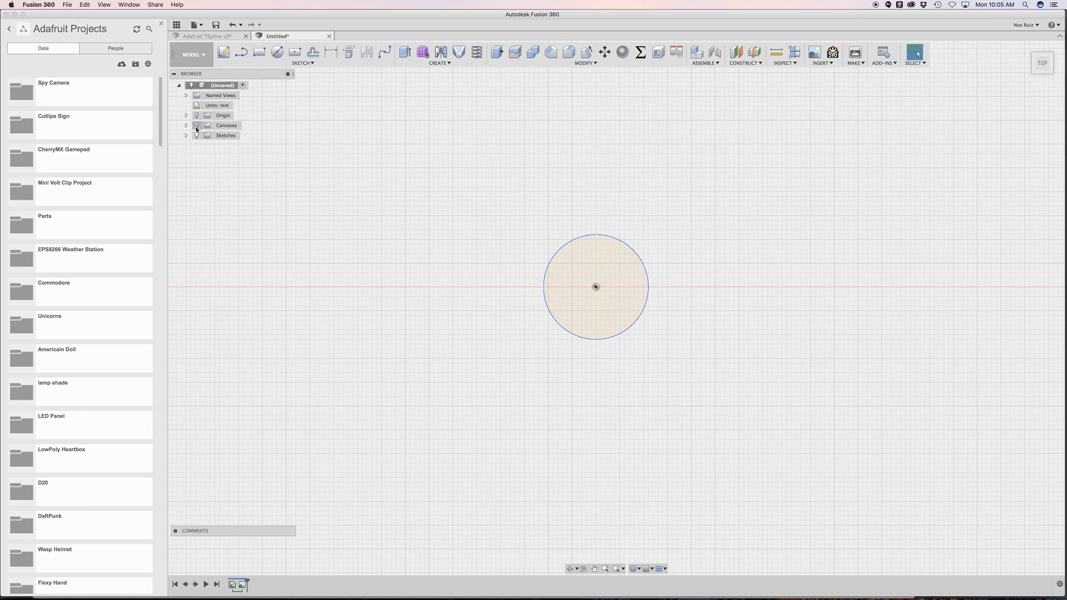
left_click(196, 127)
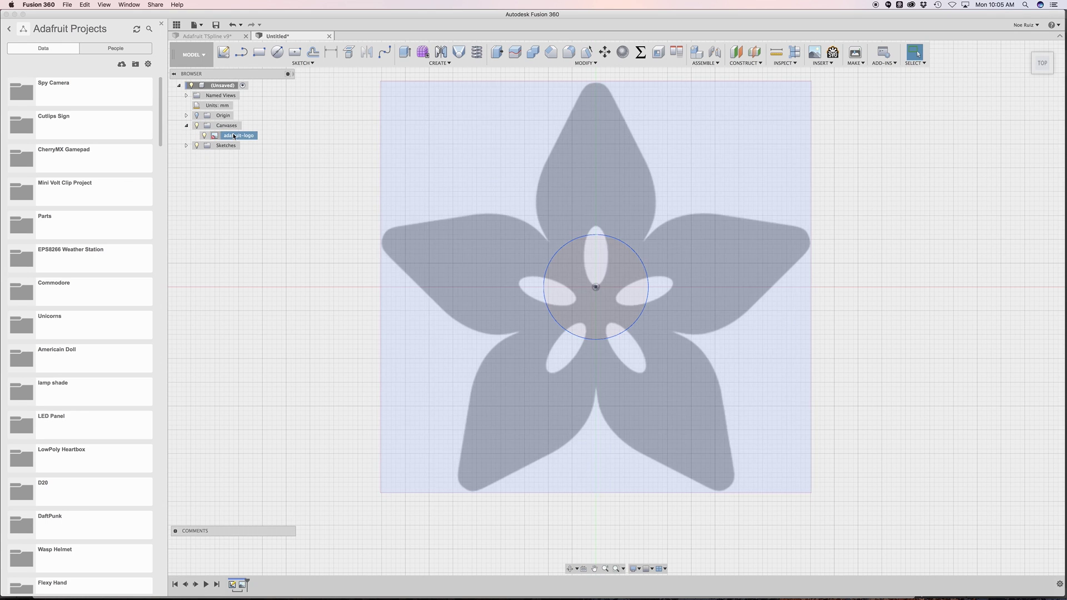
Step: Edit the adafruit-logo canvas to shift it 5 mm along Y, centring the flower on the circle
left_click(234, 136)
right_click(235, 138)
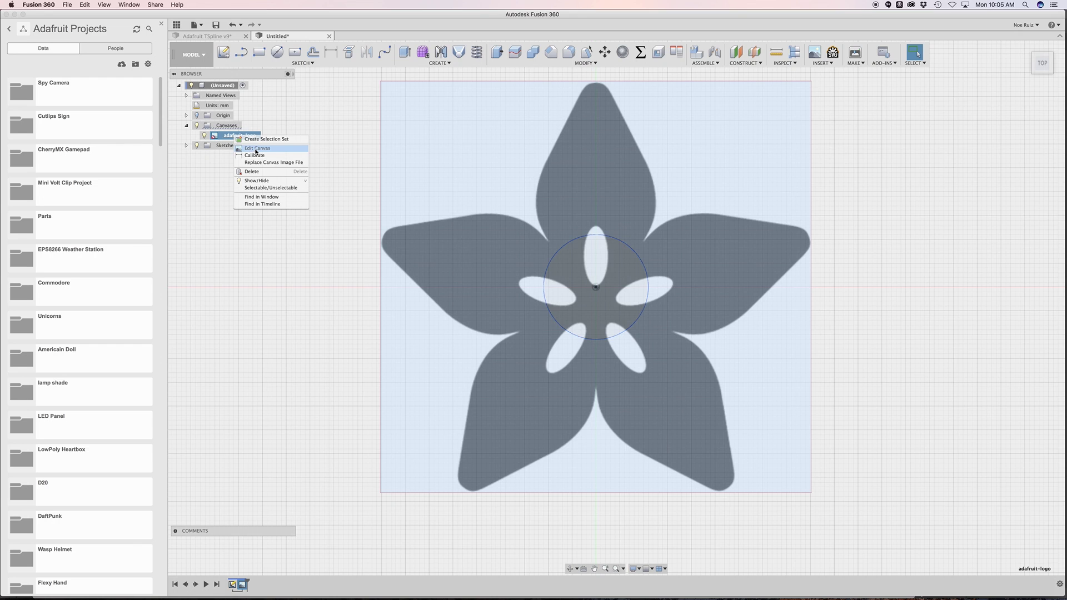
left_click(255, 148)
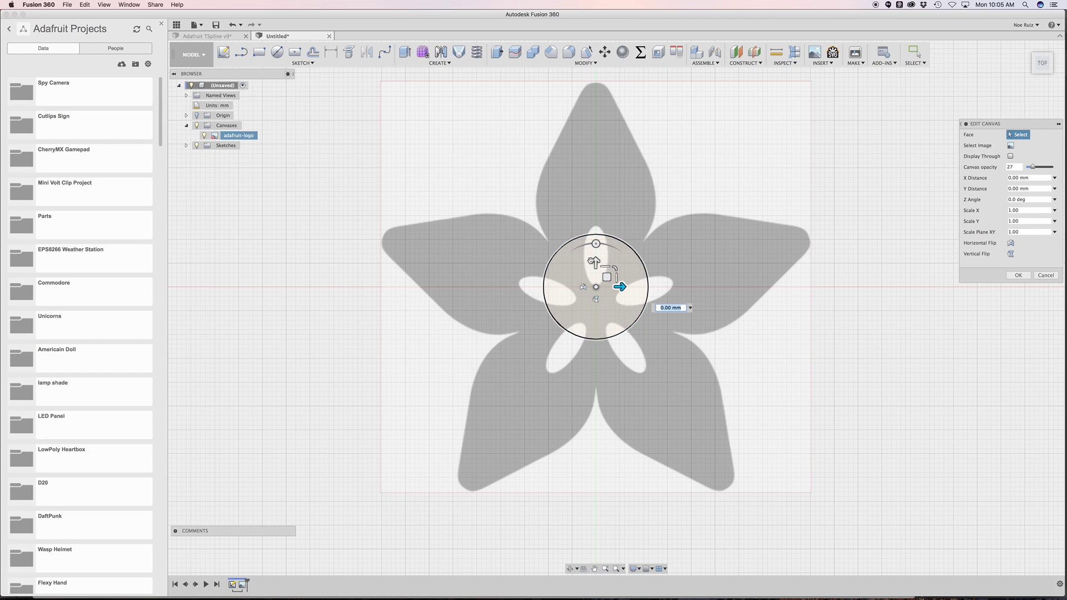
scroll(599, 262, "up", 2)
left_click_drag(594, 271, 597, 240)
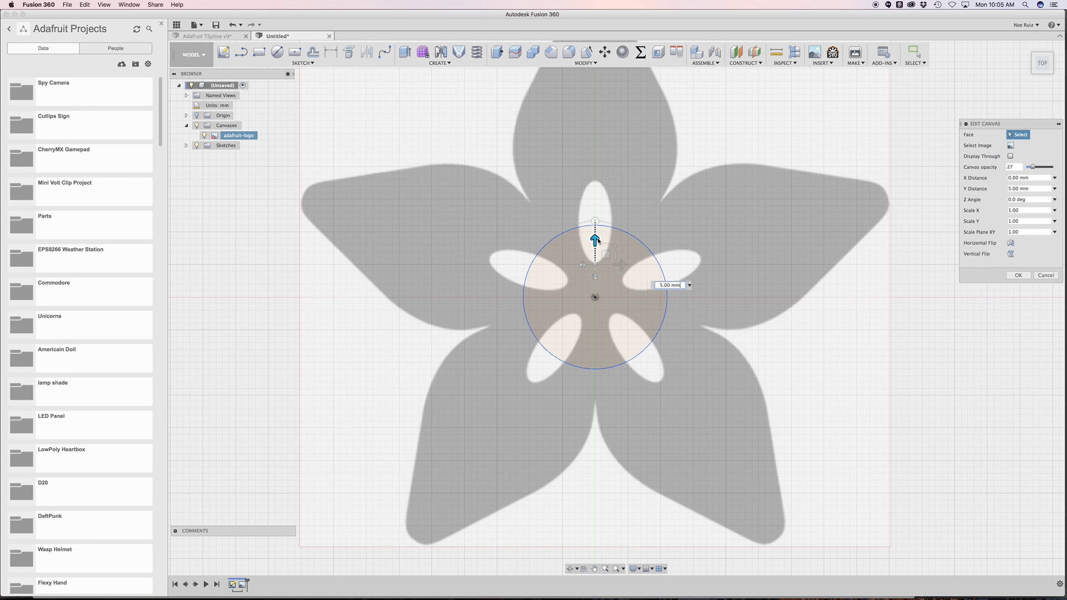
left_click(1009, 277)
middle_click_drag(910, 276, 834, 336)
scroll(858, 246, "down", 3)
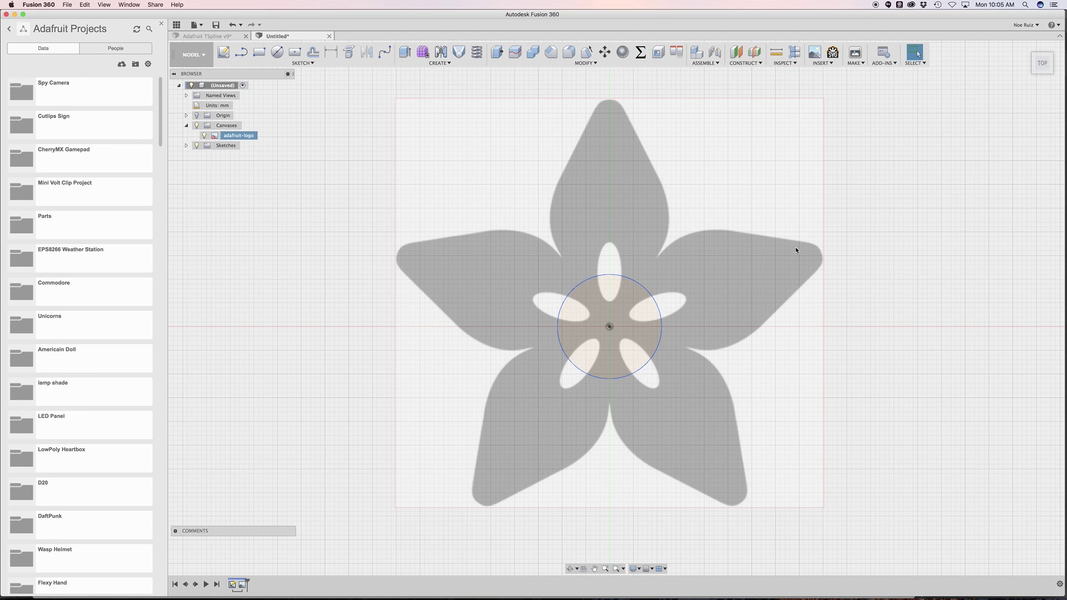
middle_click_drag(342, 257, 297, 273)
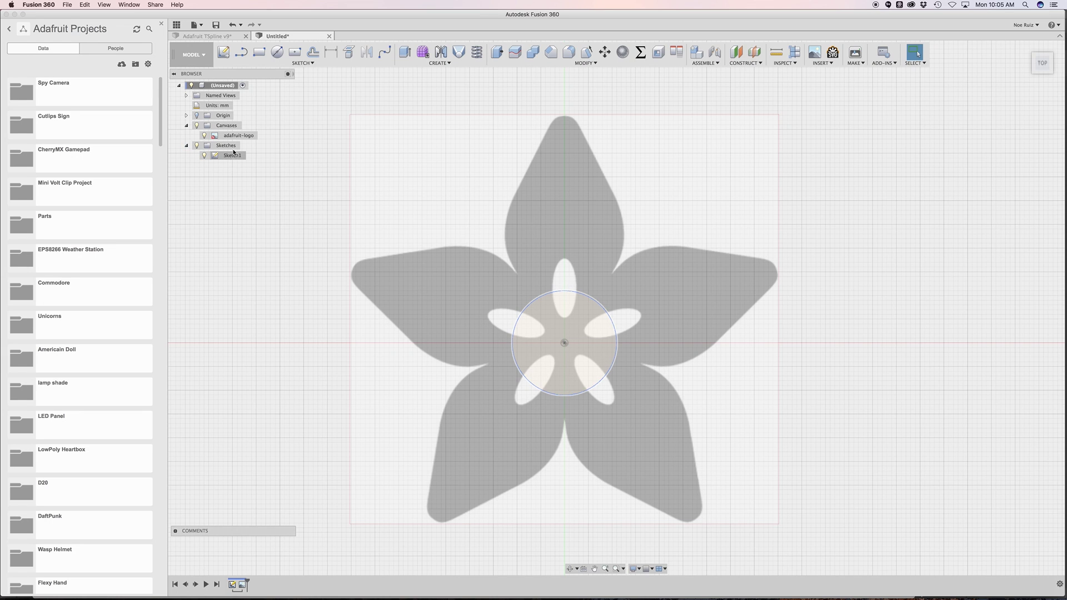
Step: Start Sketch2 on the XY plane and hide Sketch1 so only the flower canvas shows
left_click(225, 52)
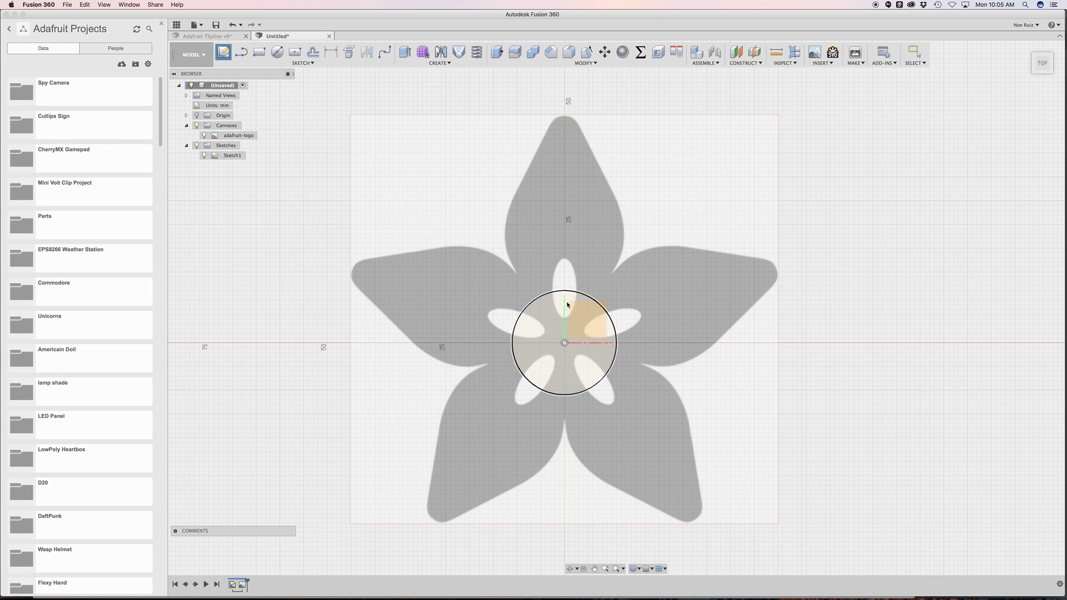
left_click(604, 312)
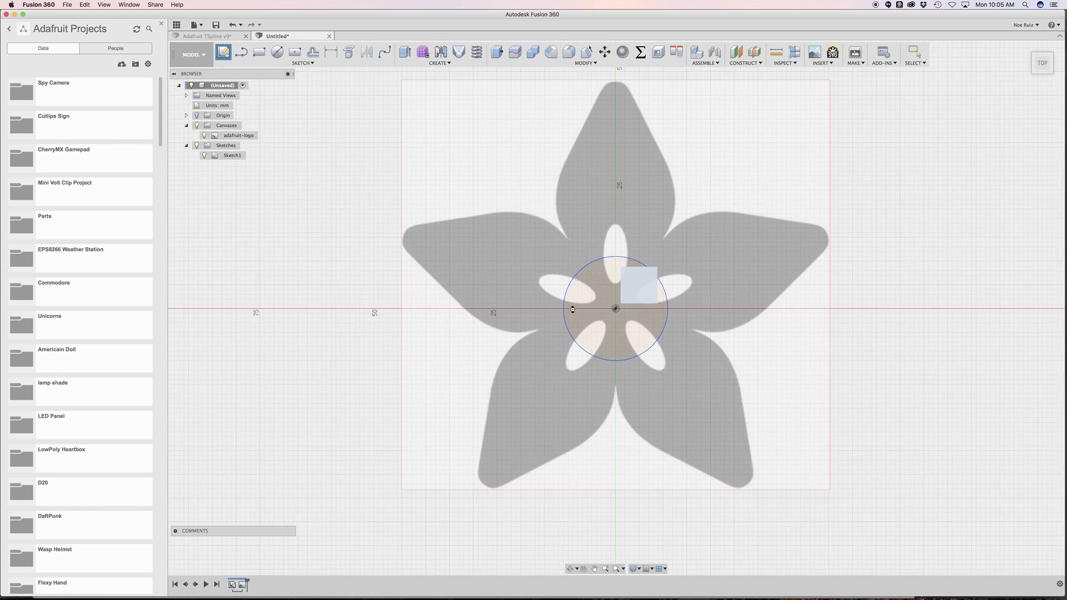
middle_click_drag(637, 271, 504, 268)
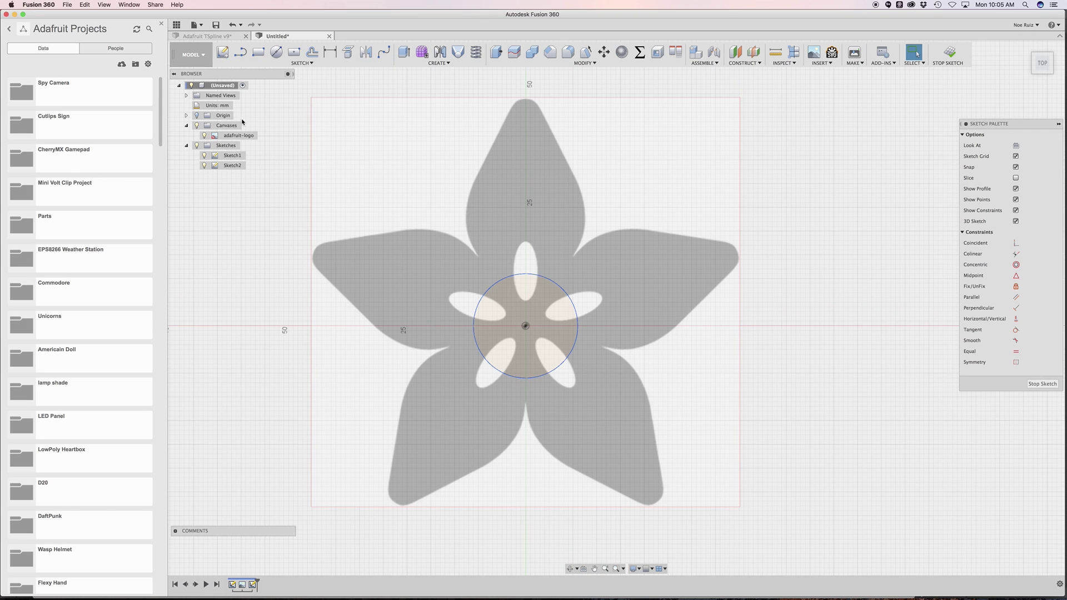
left_click(204, 156)
scroll(509, 313, "up", 3)
scroll(529, 315, "down", 3)
middle_click_drag(581, 197, 532, 219)
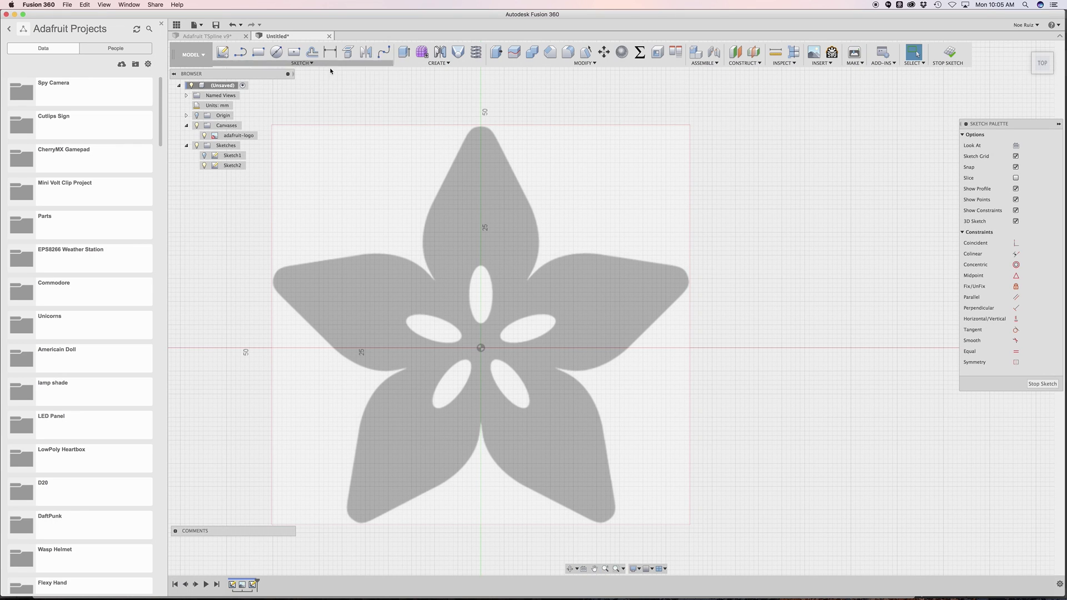
Step: Activate the Spline tool and zoom in close on the top petal's tip
left_click(303, 63)
mouse_move(272, 92)
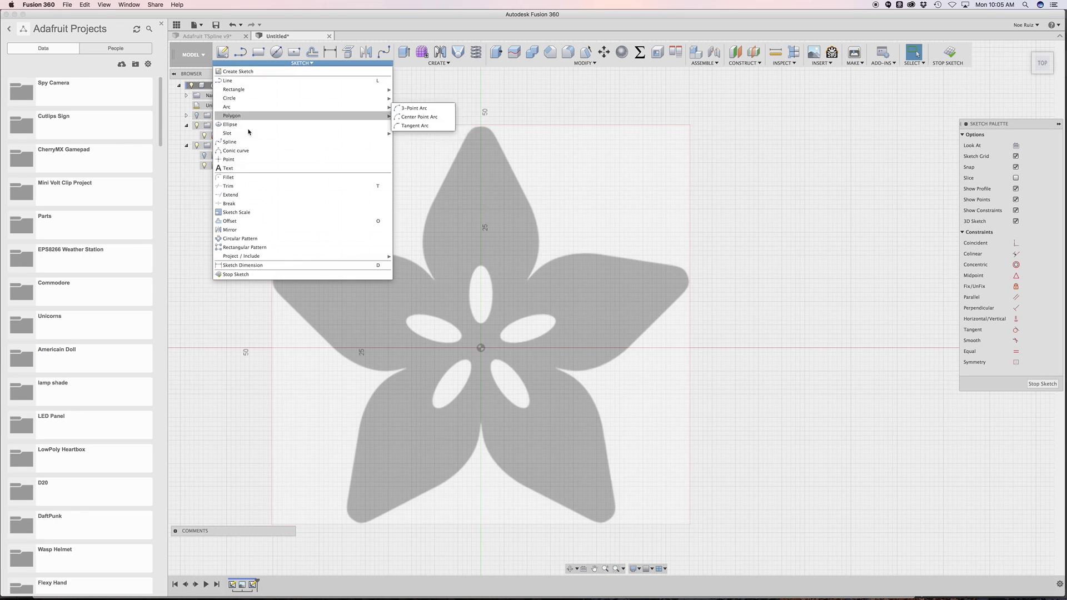
left_click(230, 142)
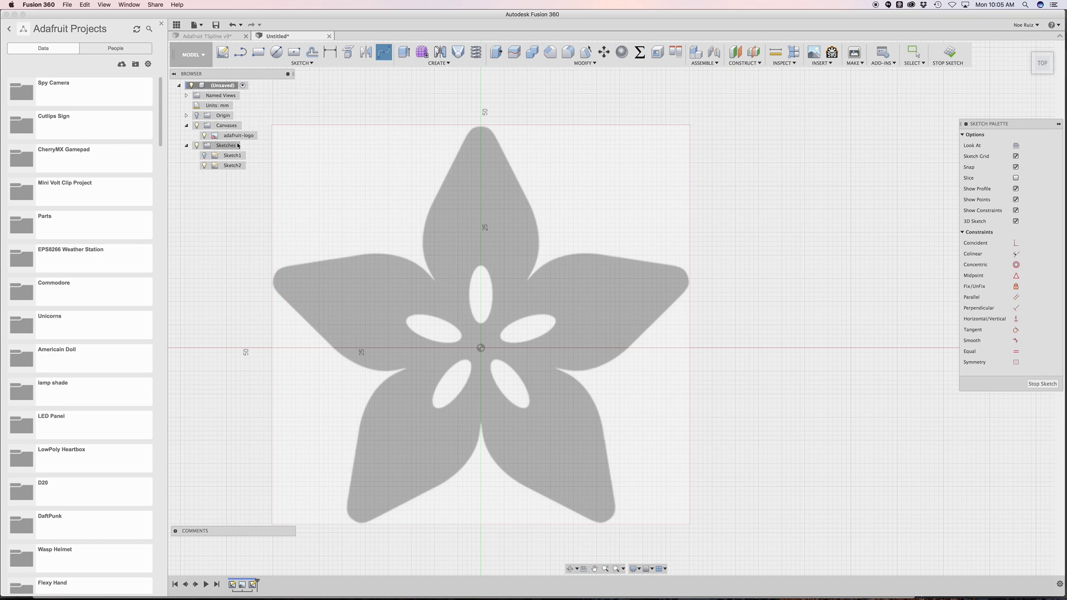
scroll(455, 119, "up", 5)
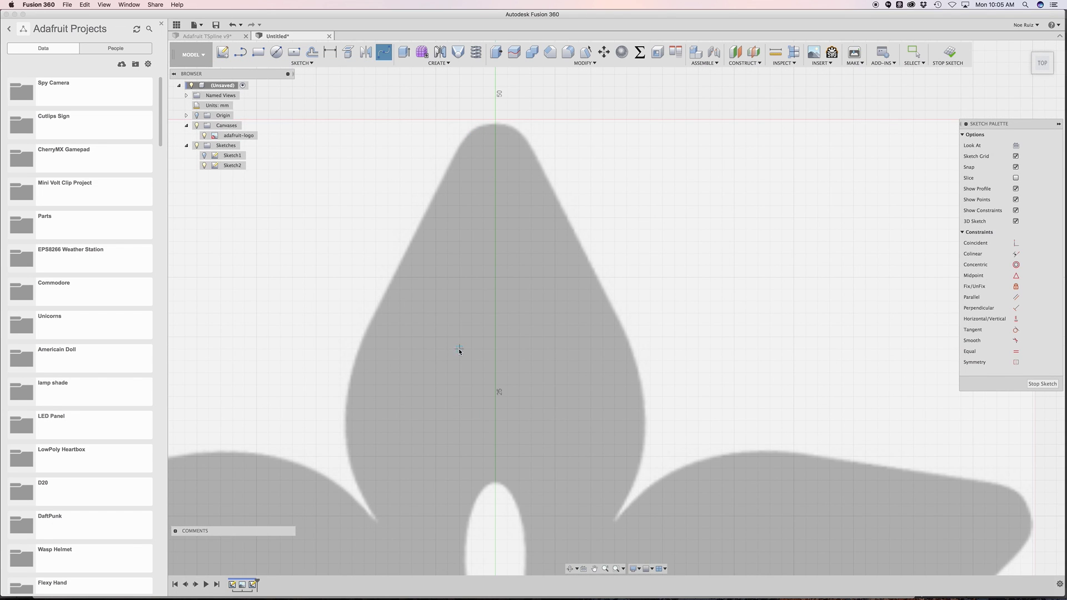
scroll(465, 350, "down", 3)
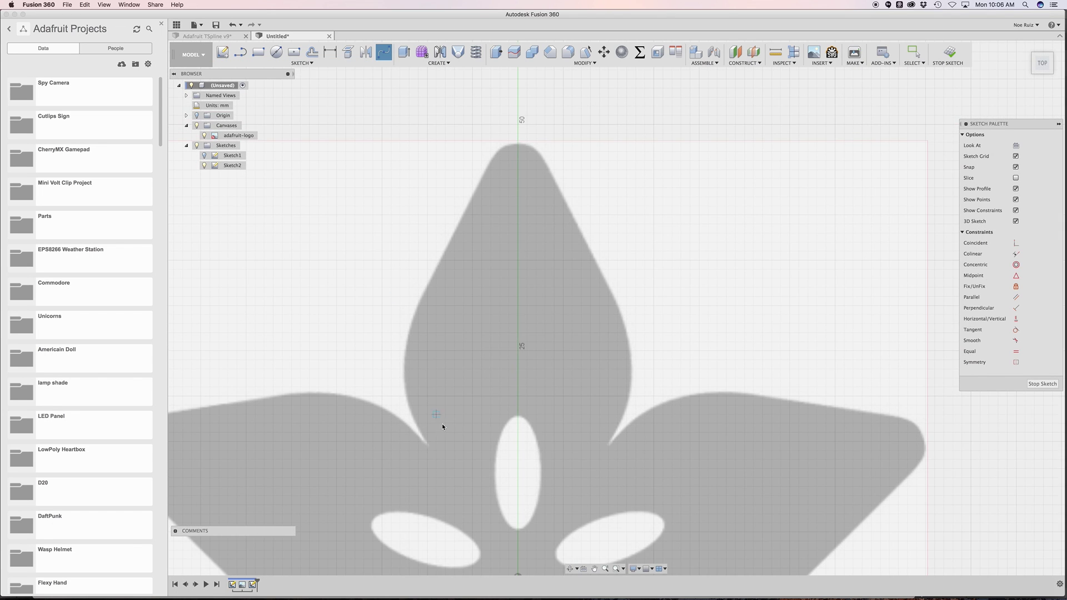
middle_click_drag(489, 363, 503, 266)
scroll(543, 365, "up", 4)
scroll(555, 364, "down", 6)
middle_click_drag(465, 418, 484, 358)
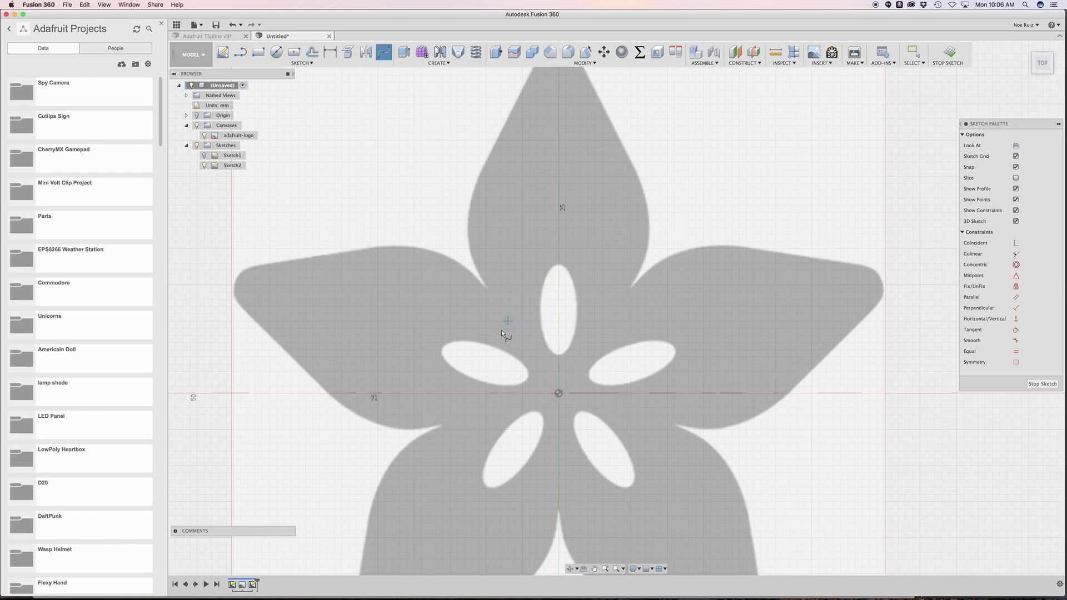
scroll(471, 423, "down", 2)
scroll(524, 269, "up", 4)
middle_click_drag(513, 212, 511, 226)
scroll(511, 225, "down", 1)
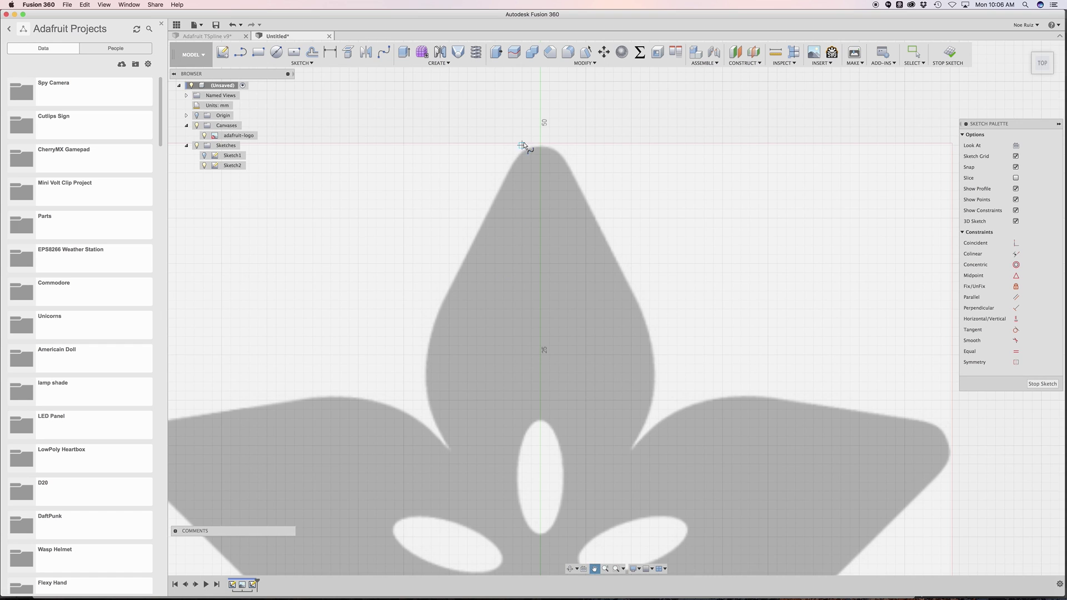
scroll(542, 145, "up", 4)
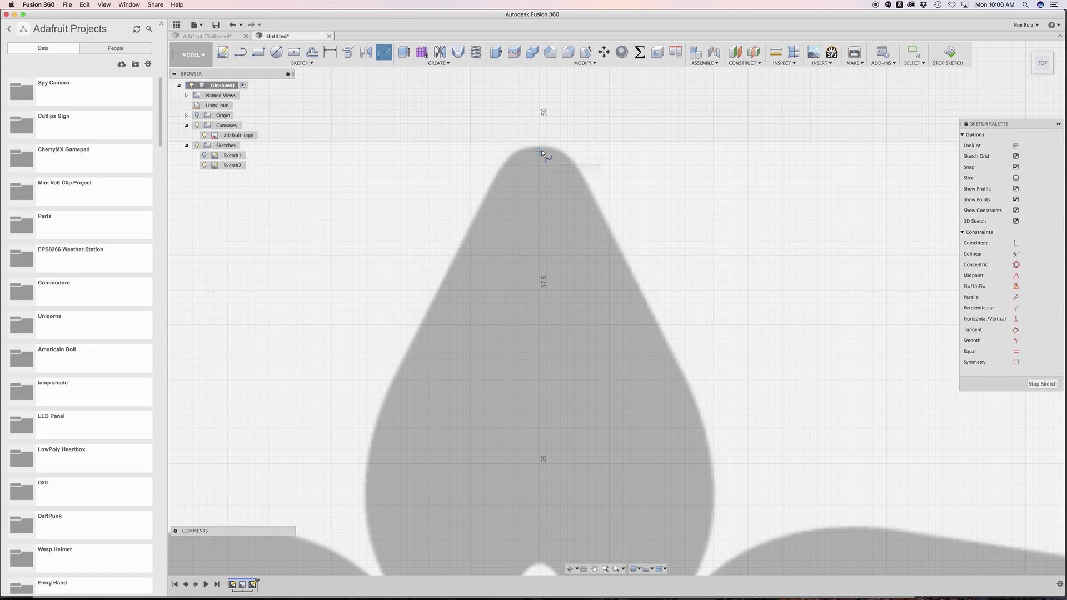
Step: Trace the top petal with a closed spline from its tip, around below the oval hole, and back
left_click(540, 151)
left_click(645, 303)
middle_click_drag(694, 410, 661, 205)
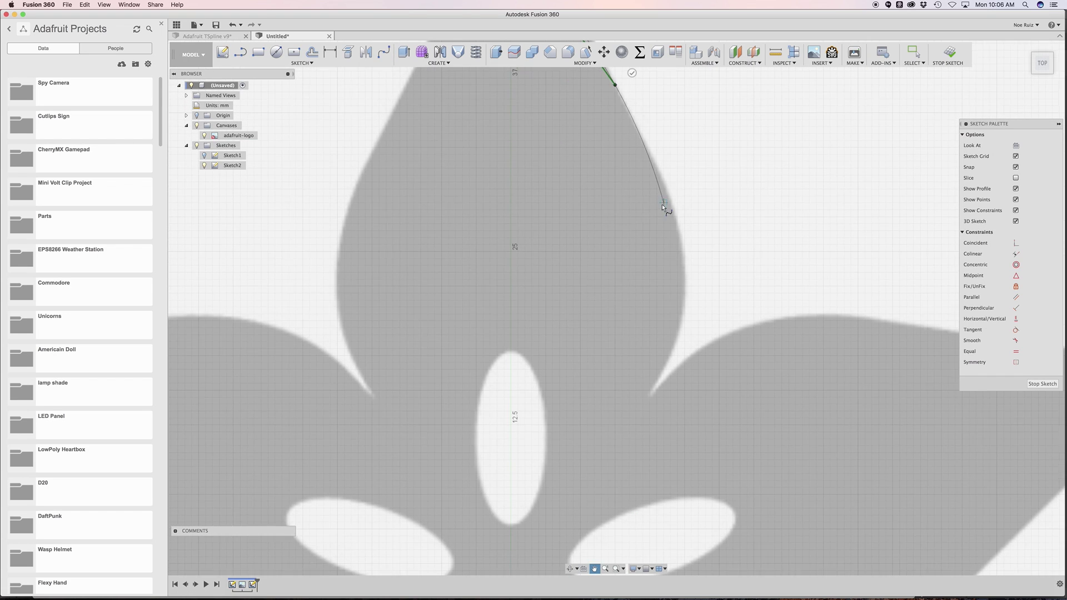
left_click(684, 286)
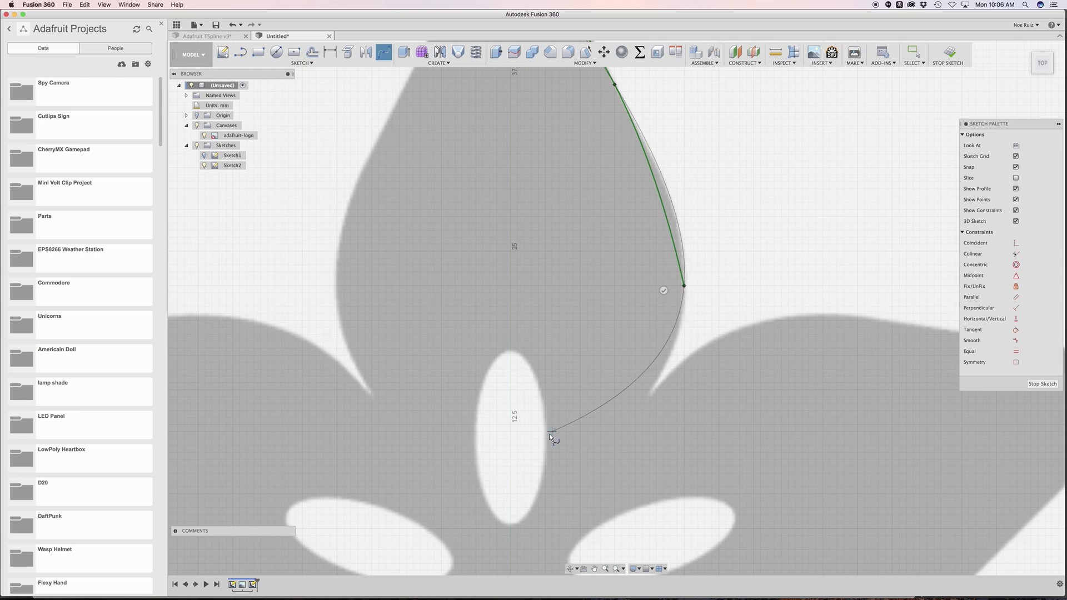
left_click(551, 431)
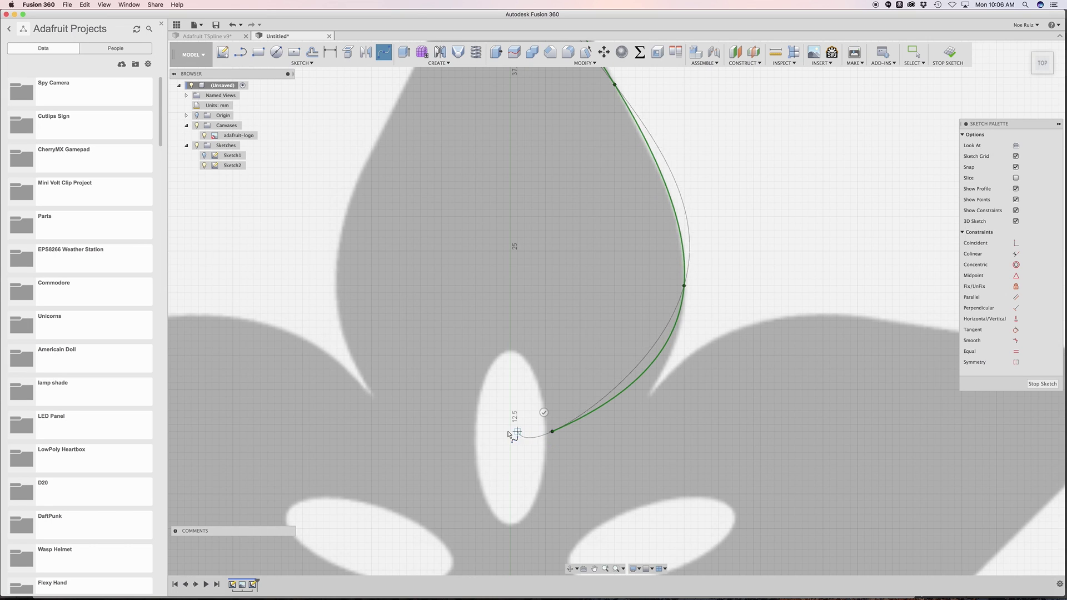
left_click(441, 431)
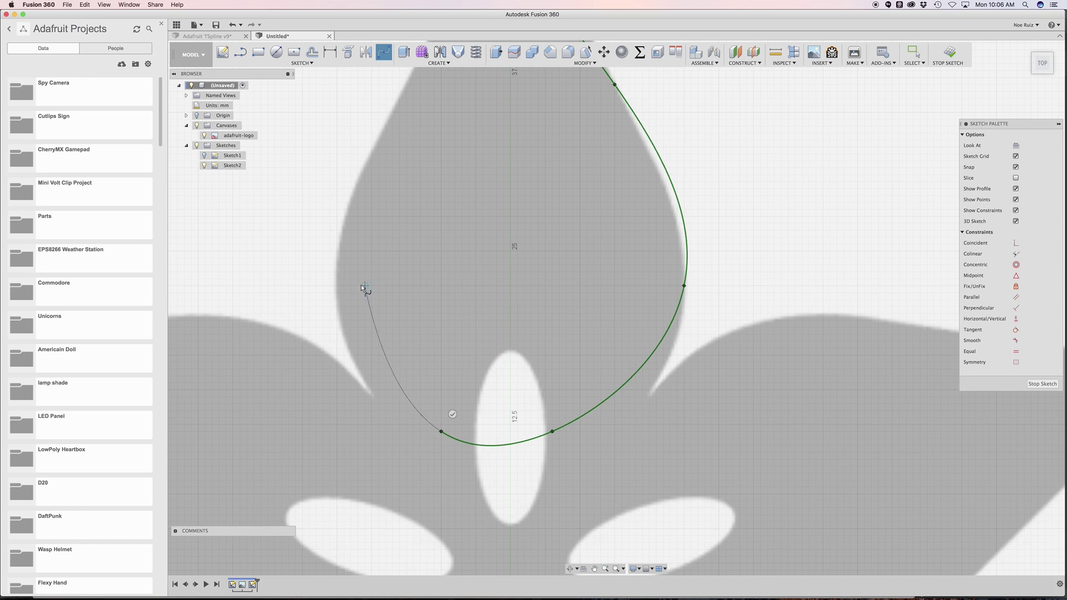
left_click(336, 285)
middle_click_drag(428, 140, 415, 295)
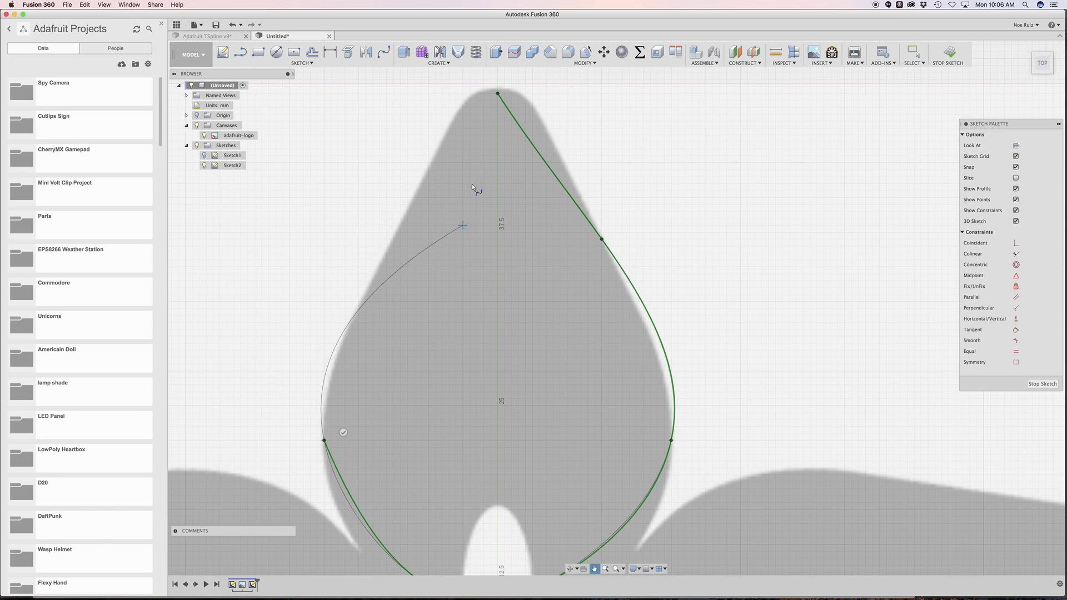
left_click(498, 94)
scroll(450, 189, "down", 2)
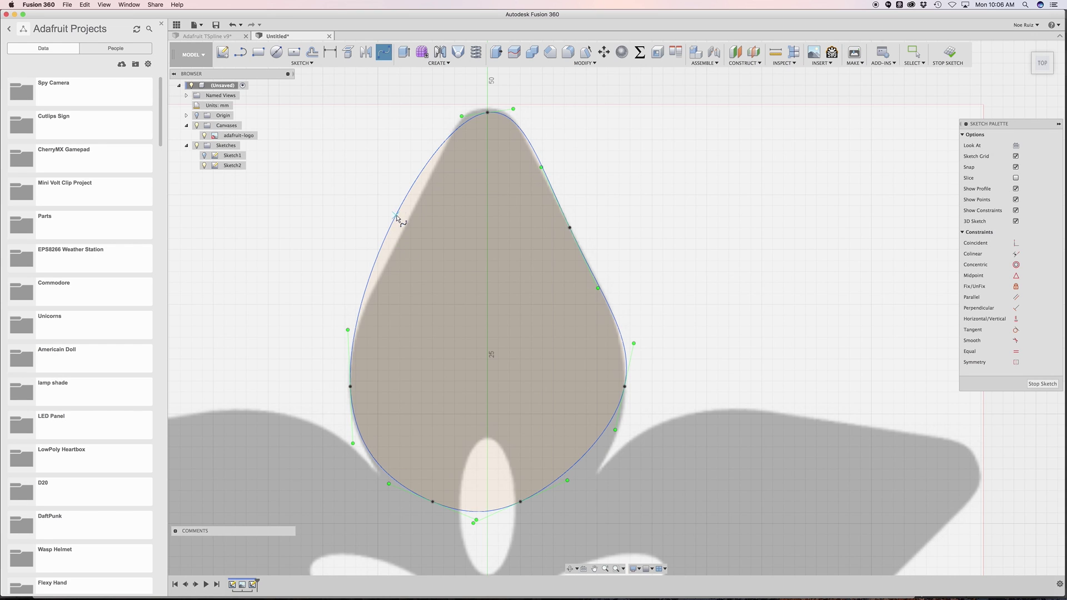
key("Escape")
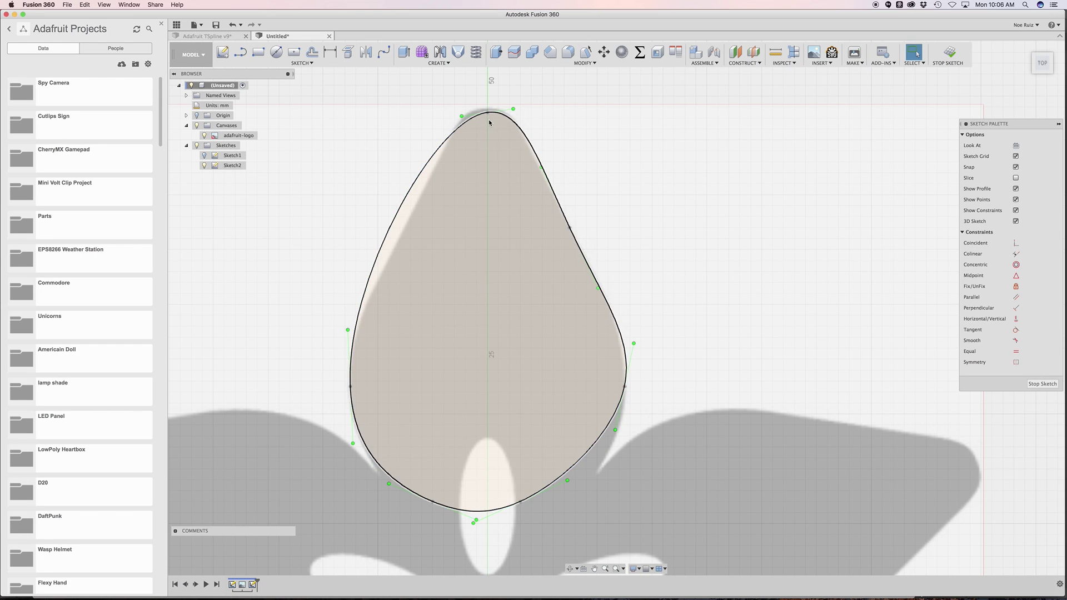
Step: Undo the first outline and redraw the top petal as a closed spline starting and ending at its tip
key("super+z")
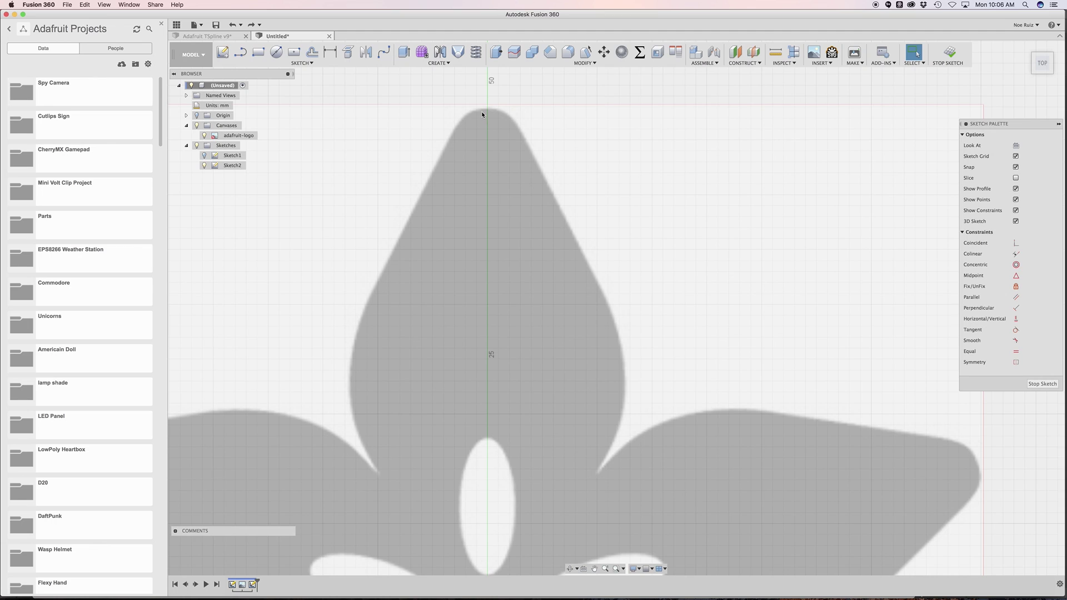
left_click(384, 52)
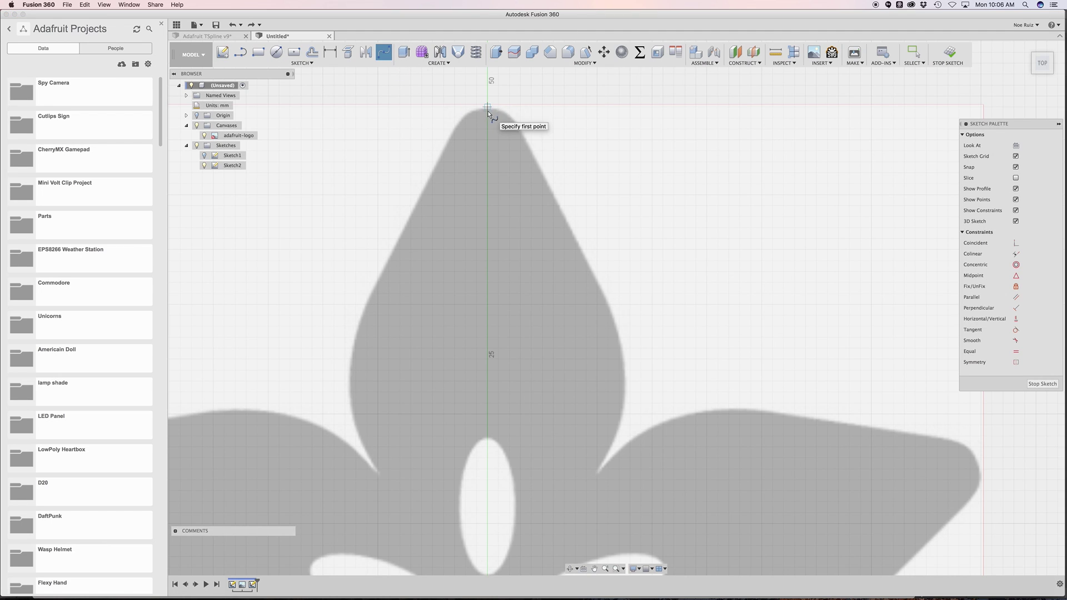
left_click(487, 107)
left_click(572, 228)
left_click(625, 376)
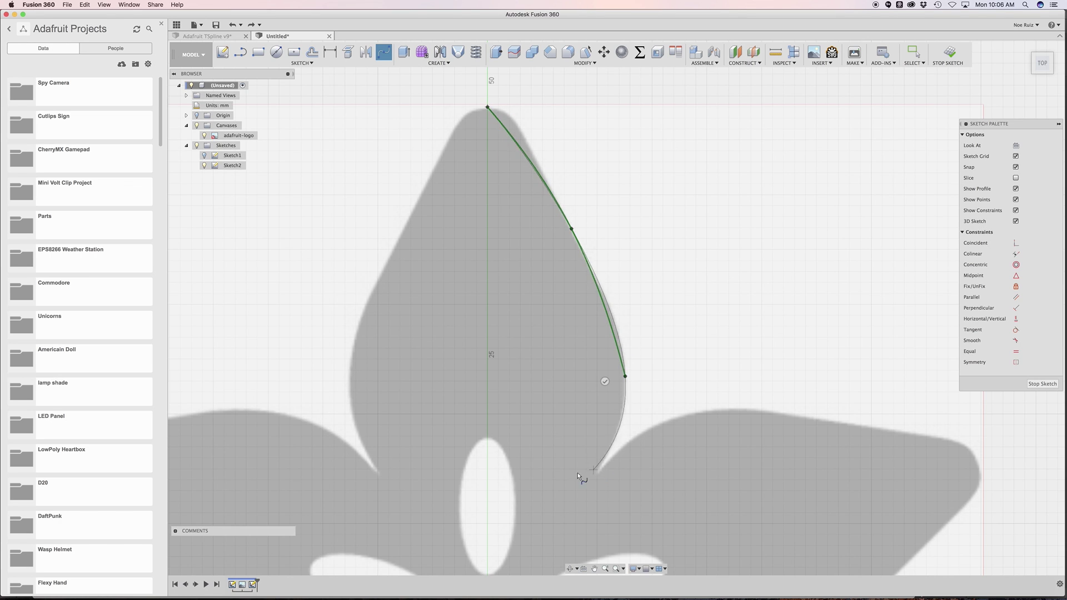
left_click(509, 501)
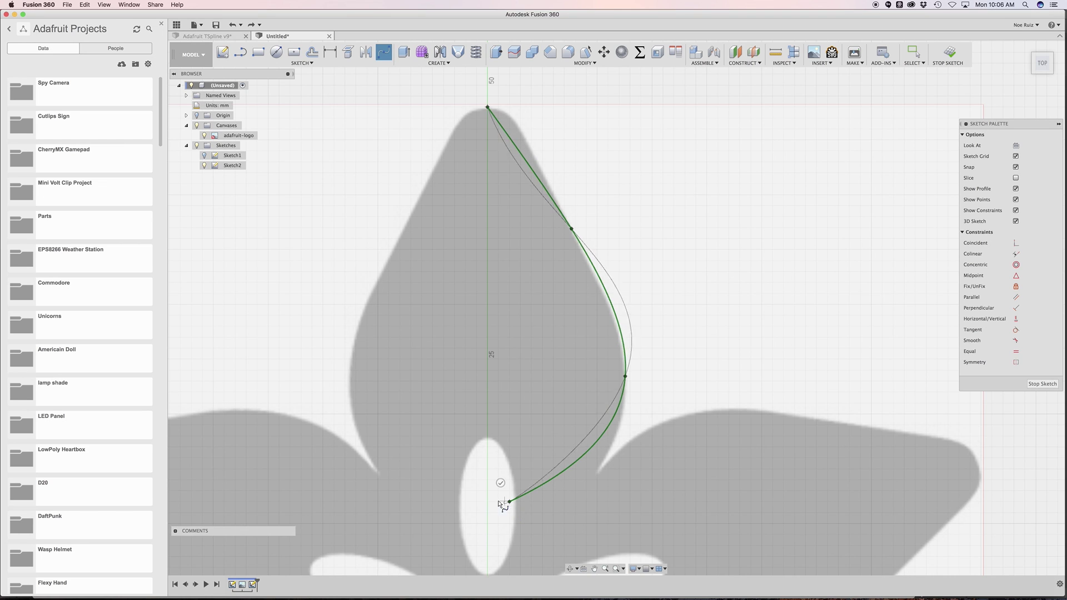
left_click(432, 502)
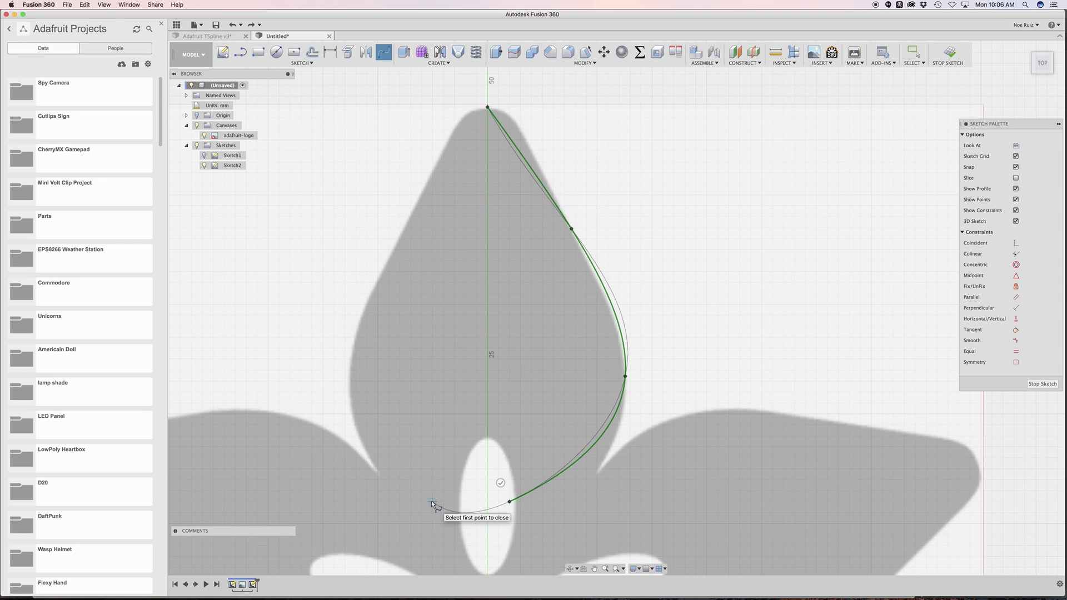
left_click(350, 390)
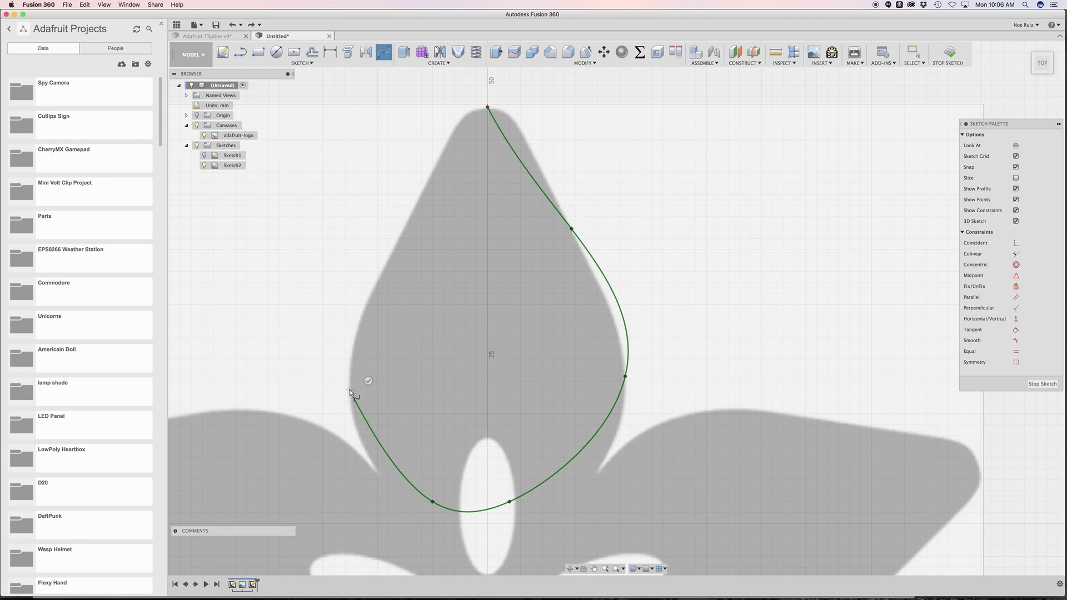
left_click(410, 228)
left_click(487, 106)
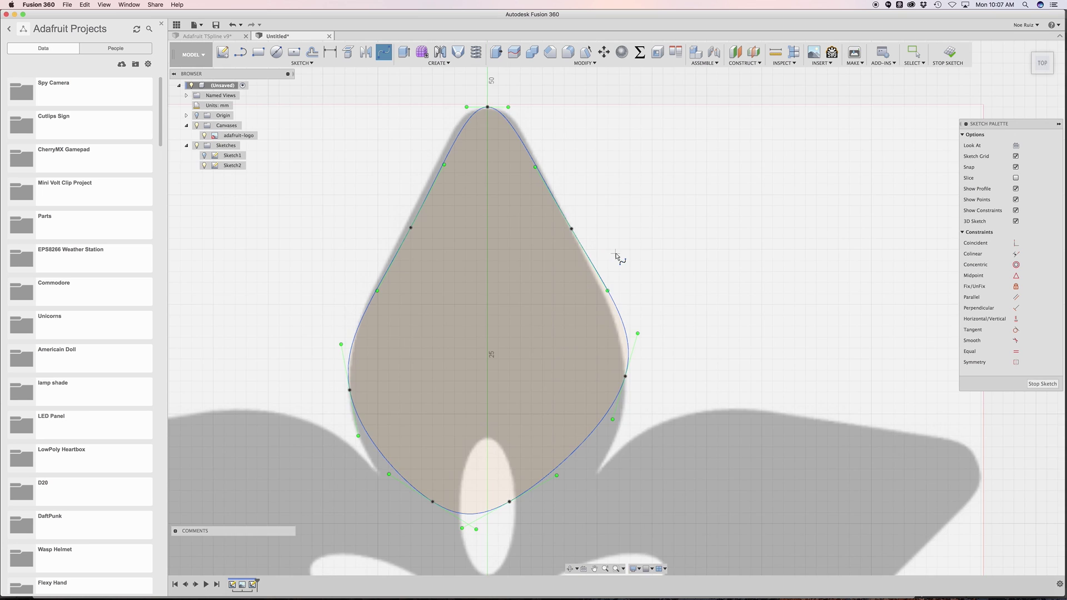
scroll(619, 258, "up", 2)
Step: Exit Spline and widen the tip's tangent handle so the petal top becomes broader and rounder
scroll(614, 240, "down", 1)
middle_click_drag(623, 228, 678, 245)
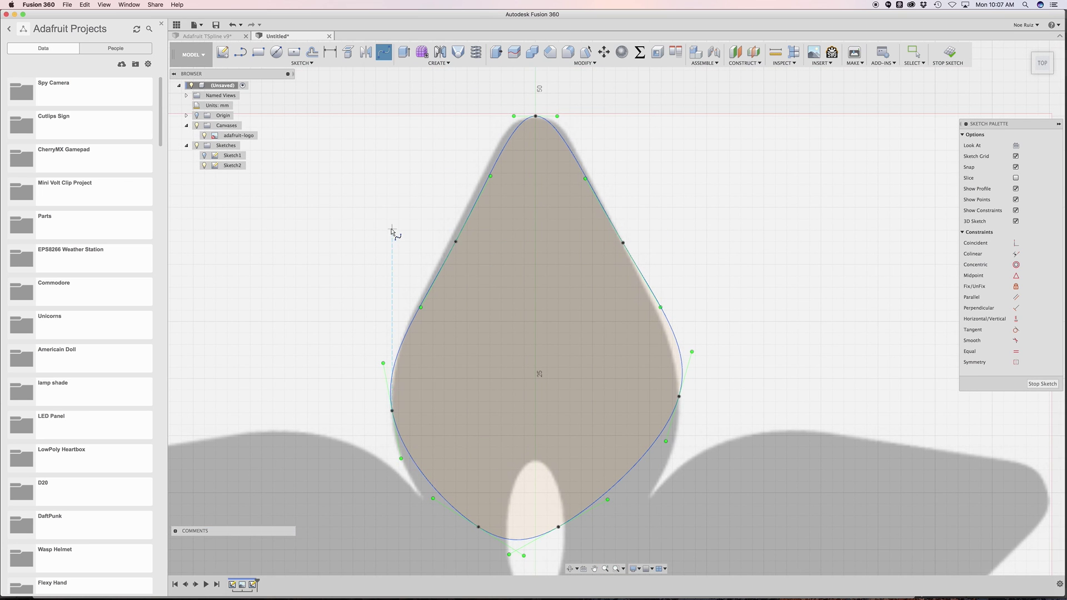
key("Escape")
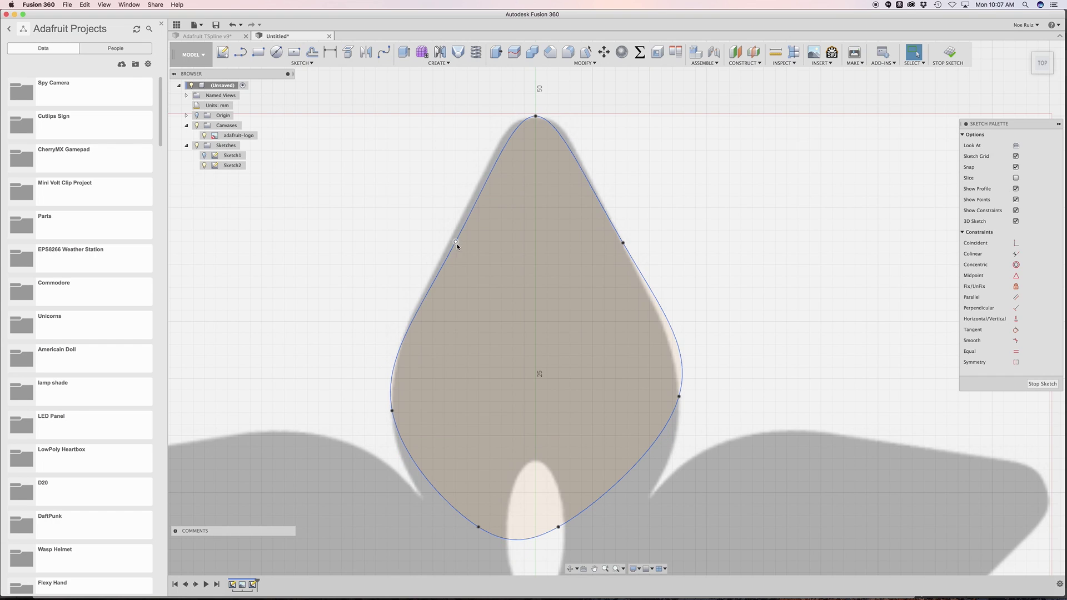
left_click_drag(456, 242, 451, 242)
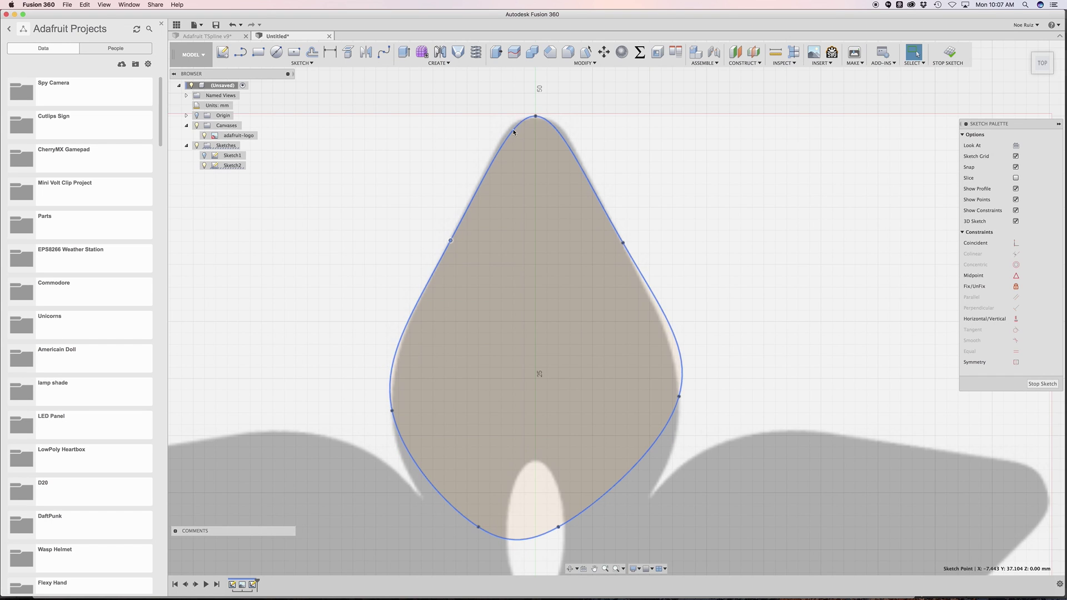
left_click(536, 117)
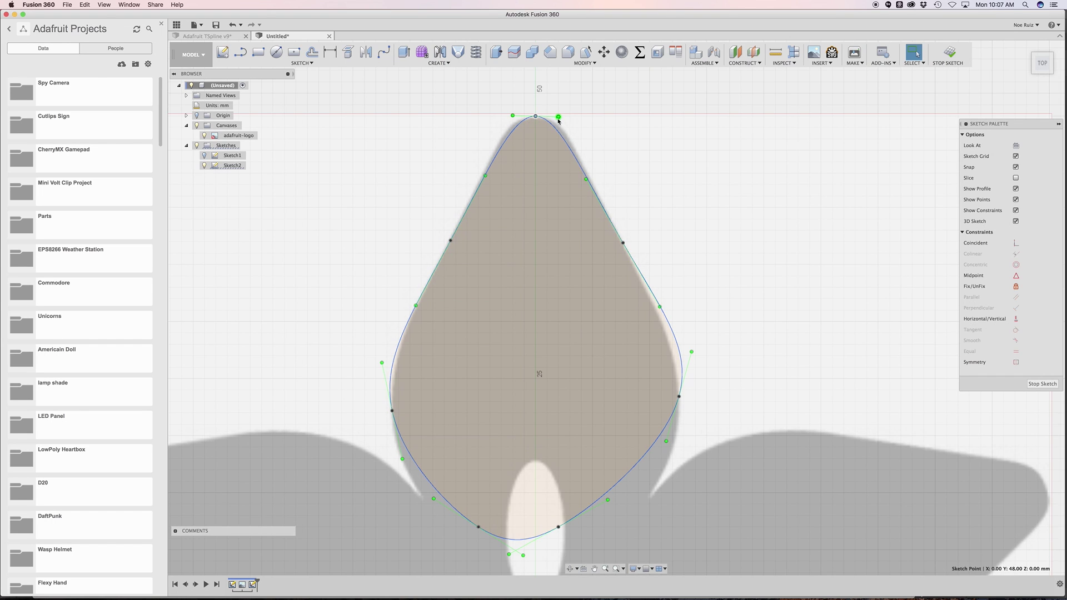
mouse_move(559, 117)
left_mouse_down()
mouse_move(570, 118)
mouse_move(559, 117)
left_mouse_up()
Step: Move the upper-left fit point lower along the petal curve
scroll(556, 116, "up", 5)
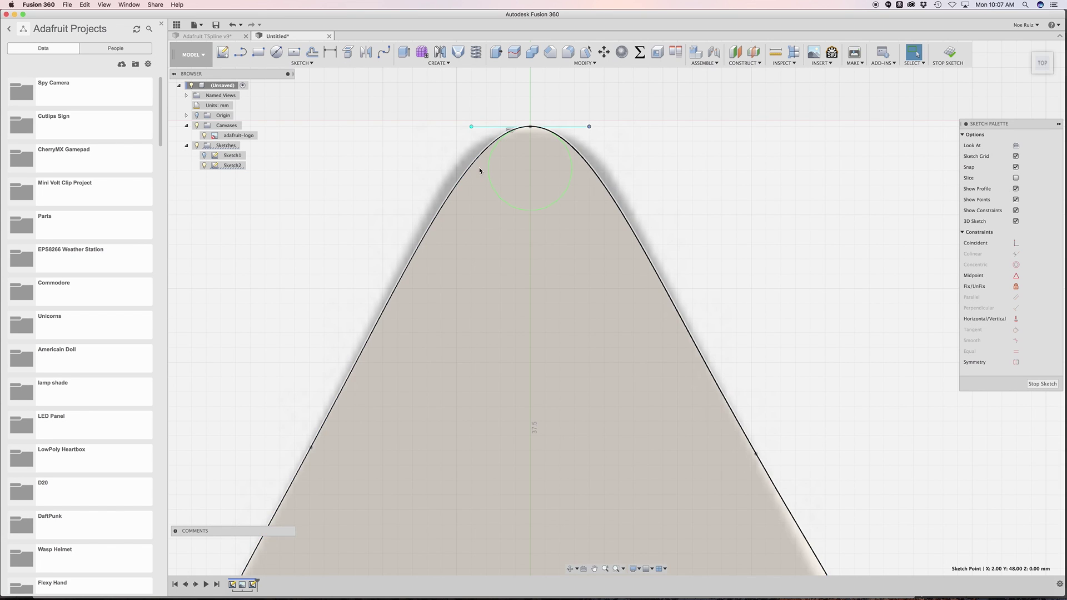
scroll(488, 165, "up", 2)
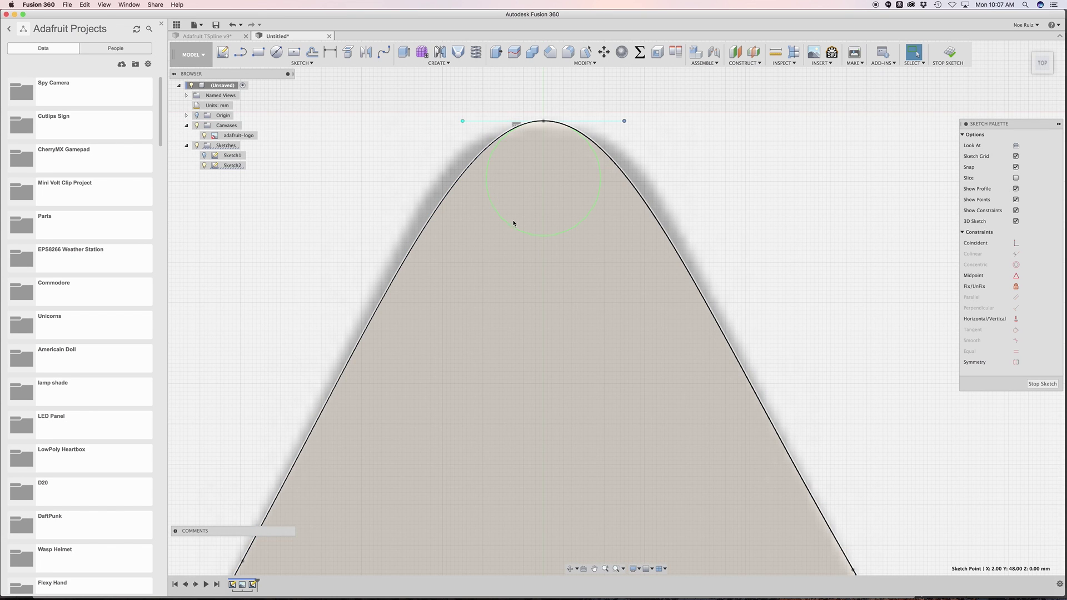
scroll(562, 118, "up", 3)
scroll(584, 119, "down", 6)
scroll(719, 245, "down", 2)
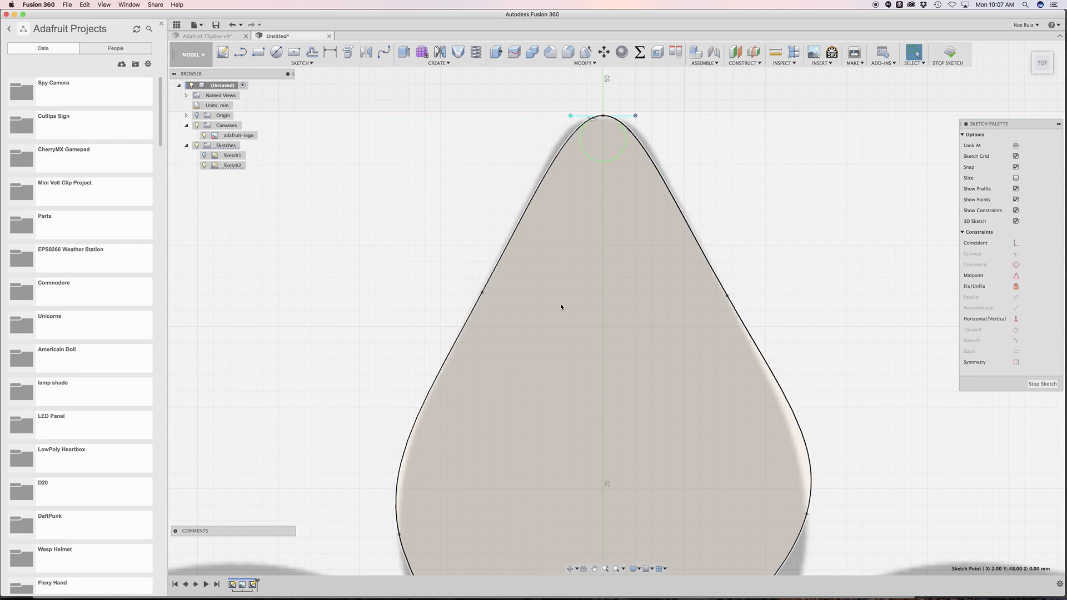
left_click_drag(483, 295, 472, 313)
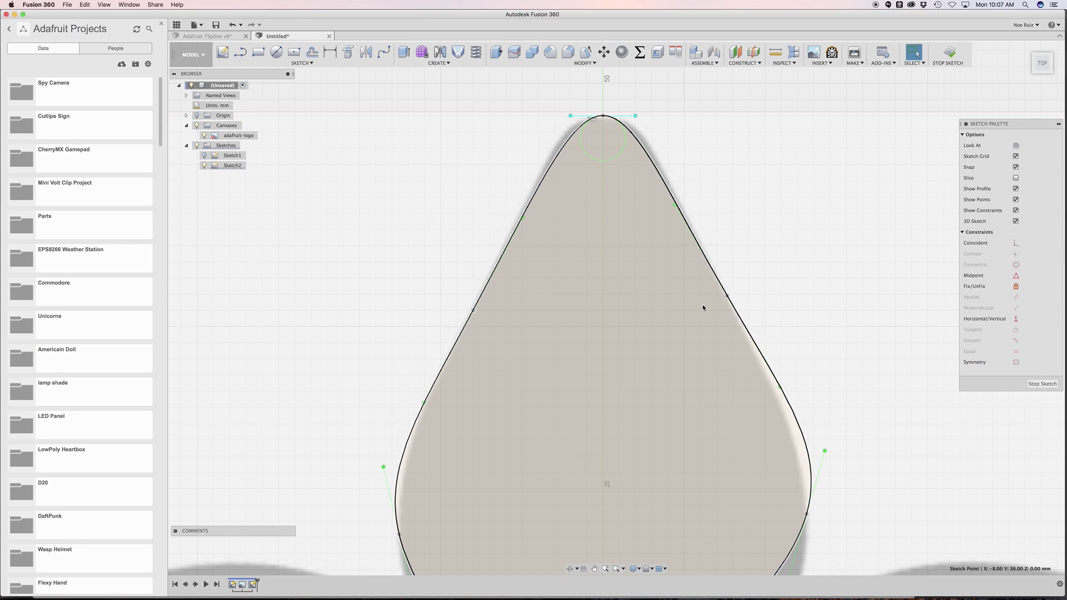
Step: Reposition the right side fit point and make its tangent vertical
left_click_drag(731, 300, 734, 315)
scroll(748, 296, "up", 3)
scroll(750, 294, "down", 7)
middle_click_drag(800, 336, 750, 228)
scroll(727, 314, "up", 4)
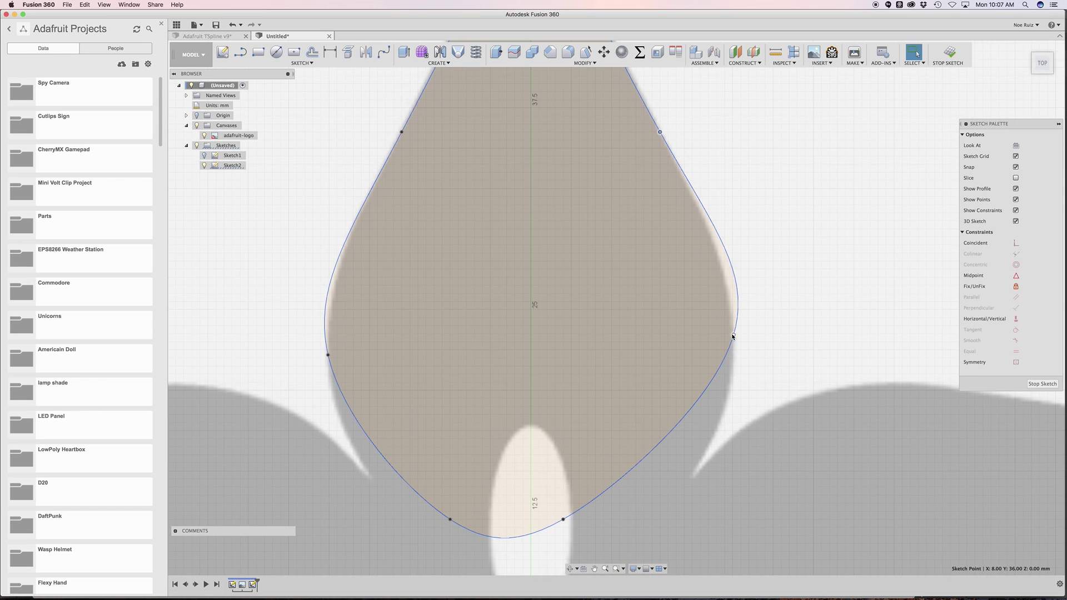
left_click_drag(734, 334, 734, 367)
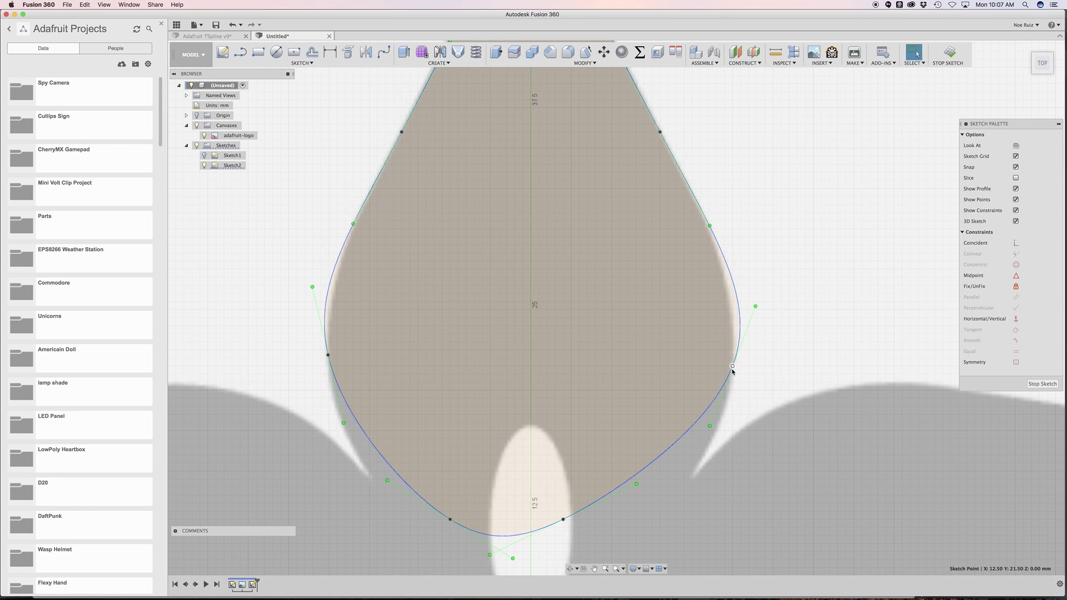
left_click_drag(709, 427, 729, 429)
left_click_drag(733, 366, 734, 318)
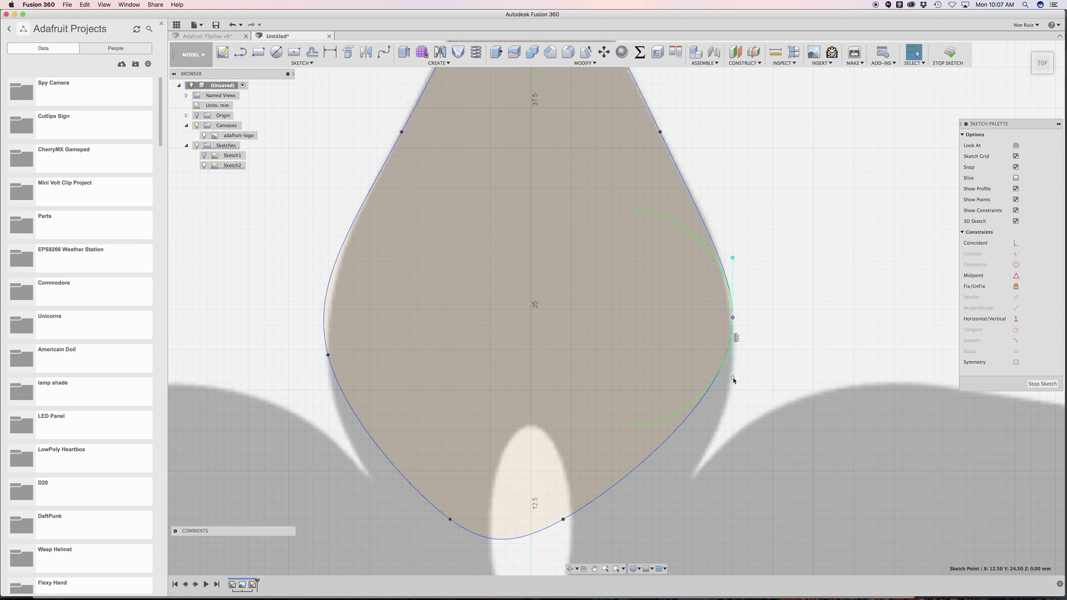
Step: Push the lower-right point outward and lower the right fit point slightly
scroll(642, 374, "up", 5)
scroll(642, 374, "down", 7)
left_click_drag(579, 487, 616, 488)
left_click_drag(713, 329, 714, 337)
left_click(674, 331)
Step: Make the left tangent vertical, match the left point's height, and widen both lower points
left_click(392, 357)
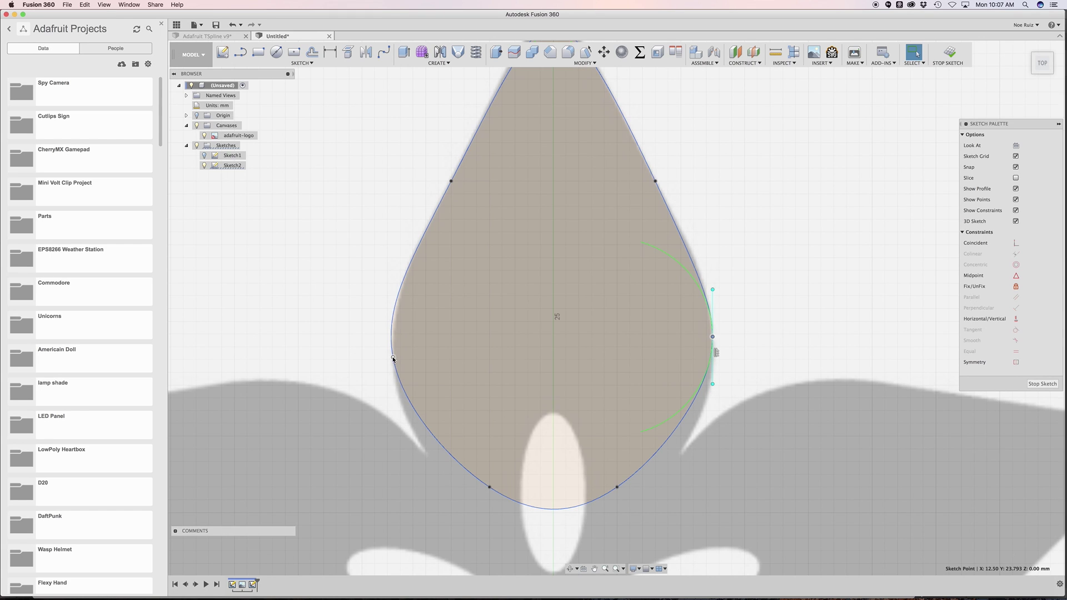
left_click(393, 357)
left_click_drag(401, 409, 393, 408)
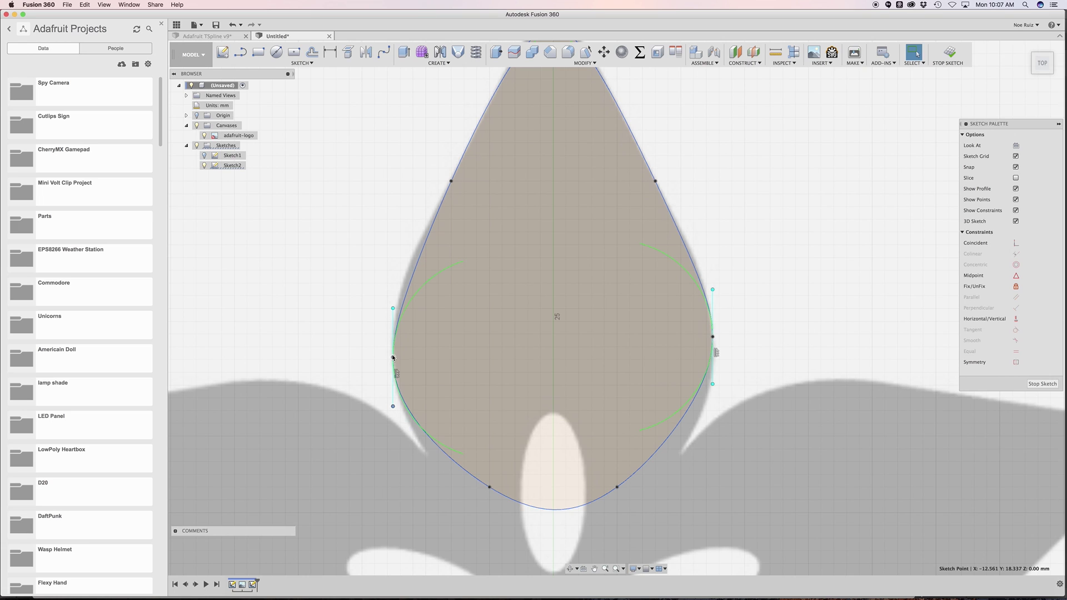
left_click_drag(393, 354, 393, 336)
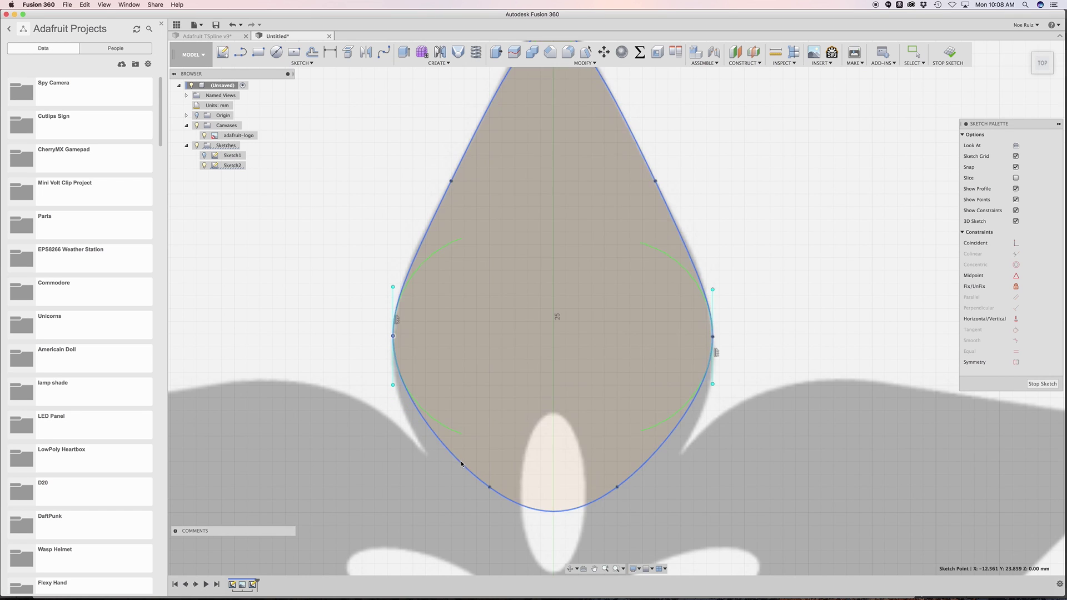
left_click_drag(491, 488, 464, 488)
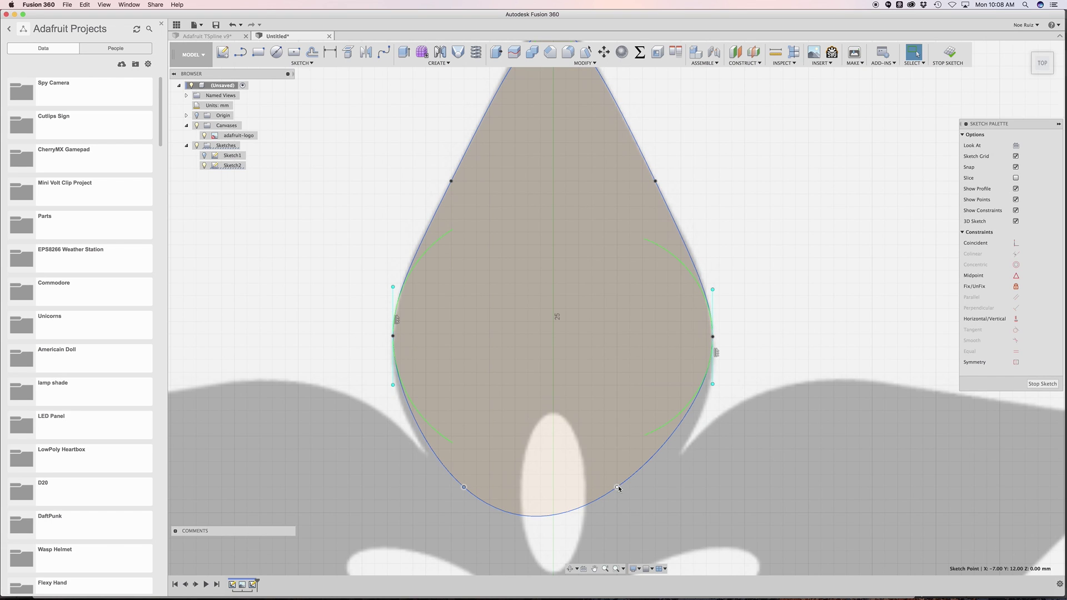
left_click_drag(617, 487, 643, 488)
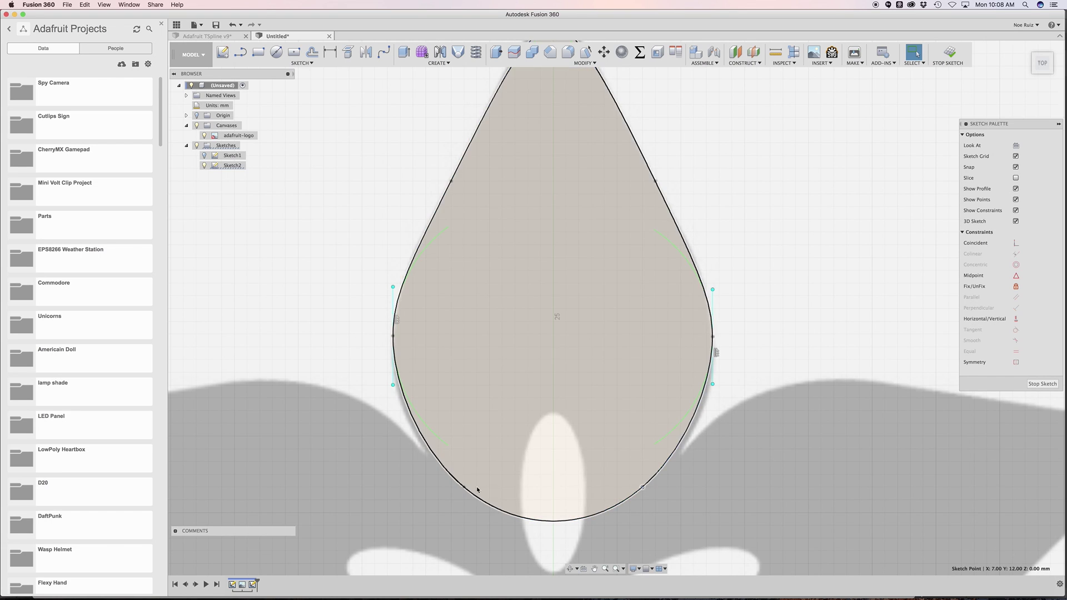
Step: Deselect the fit point and zoom in to inspect the teardrop spline over the logo
left_click(889, 277)
scroll(683, 288, "down", 3)
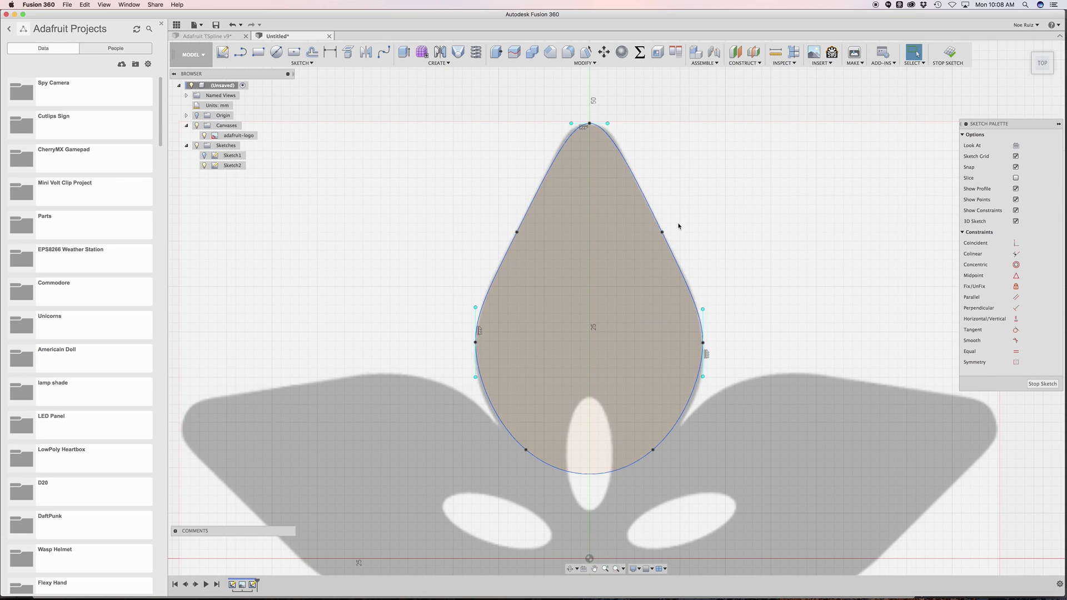
scroll(643, 310, "up", 3)
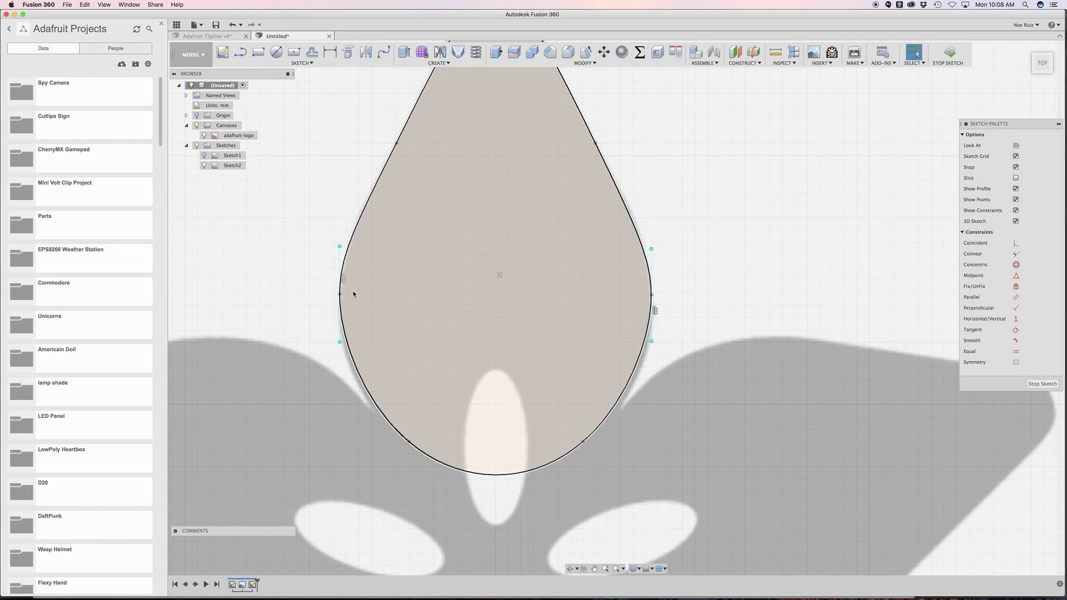
scroll(555, 333, "down", 3)
scroll(528, 177, "up", 5)
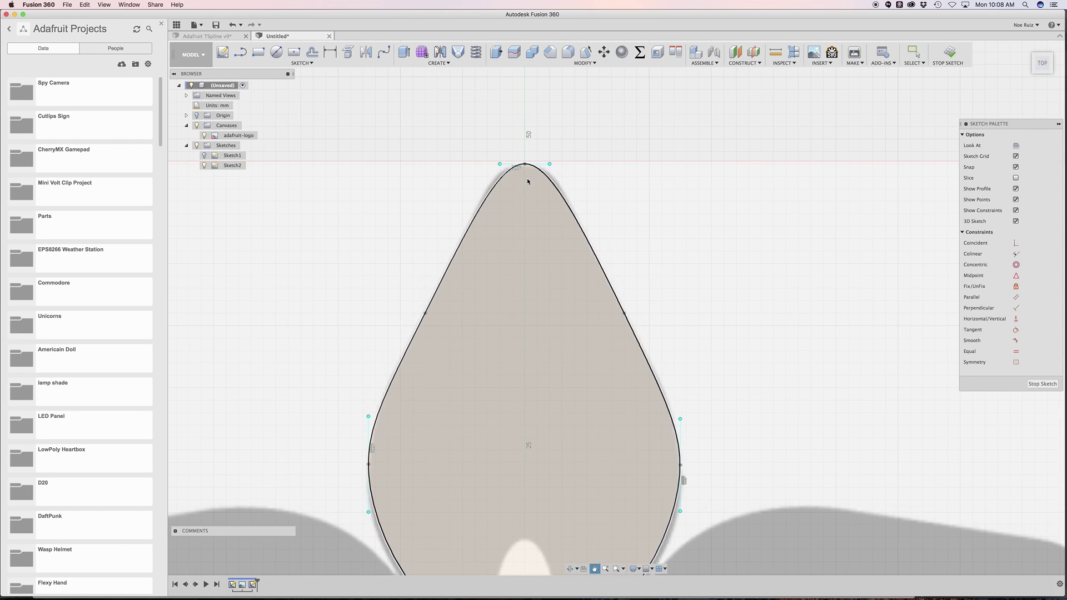
scroll(525, 101, "up", 2)
scroll(528, 94, "down", 6)
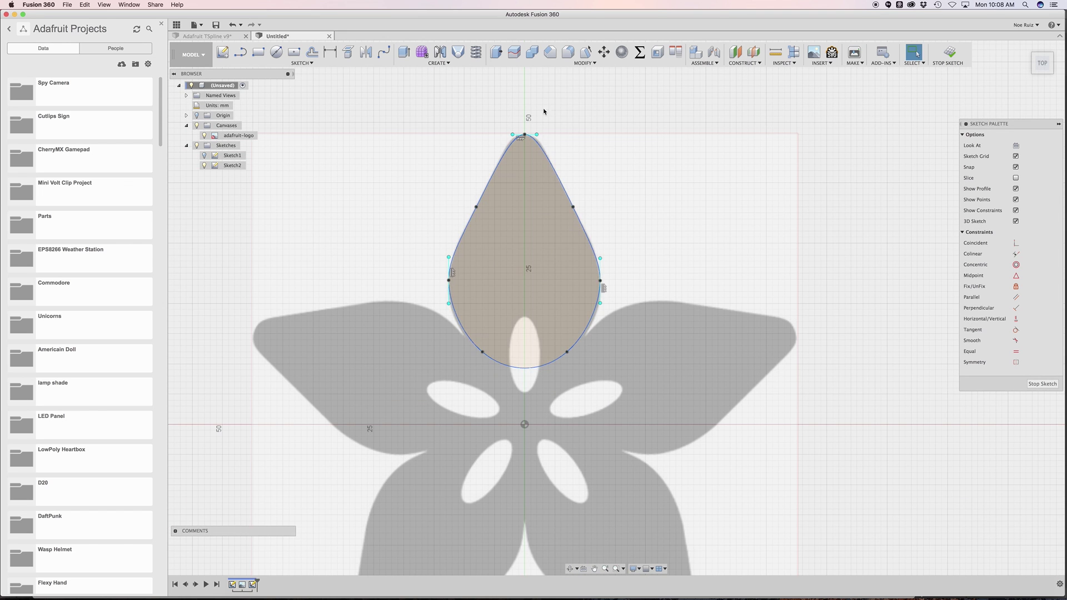
scroll(535, 353, "up", 3)
left_click(556, 376)
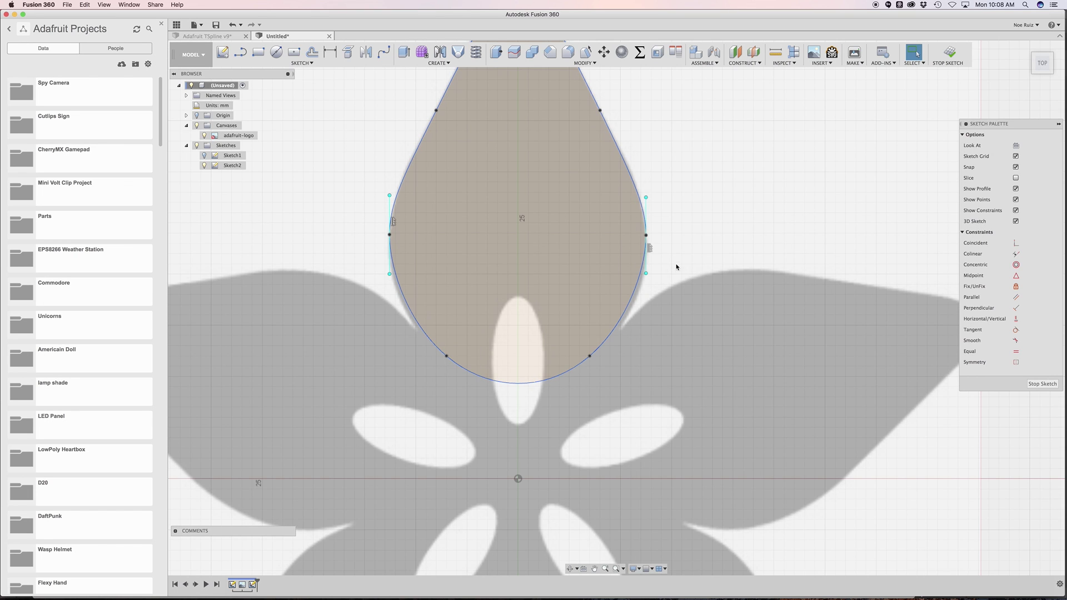
Step: Recentre on the petal and select the 97.871 mm teardrop spline
mouse_move(689, 208)
middle_mouse_down()
mouse_move(691, 266)
mouse_move(710, 293)
middle_mouse_up()
scroll(708, 249, "down", 4)
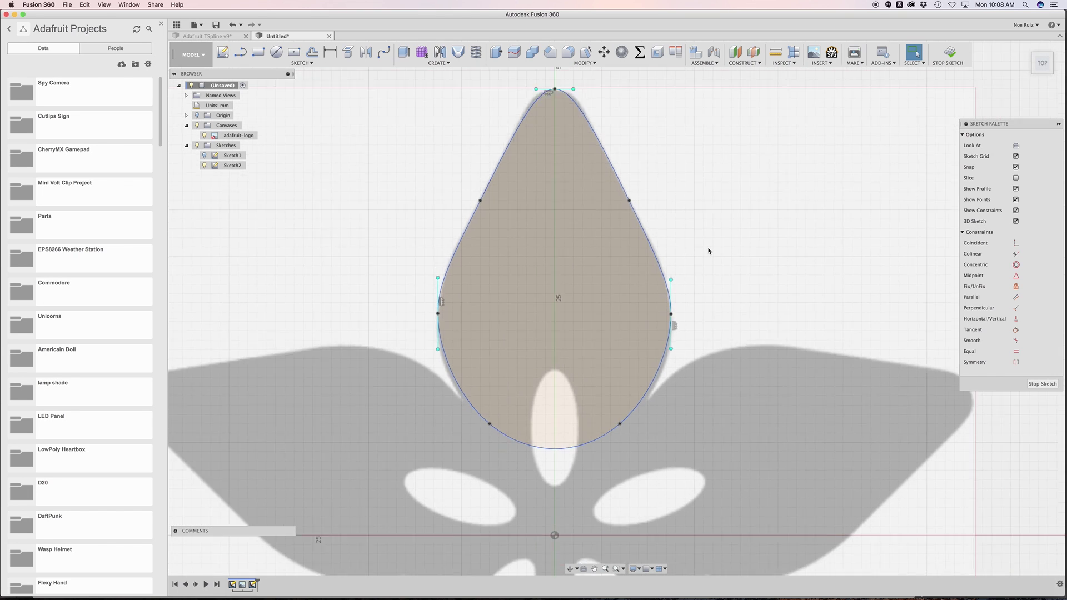
scroll(708, 249, "up", 2)
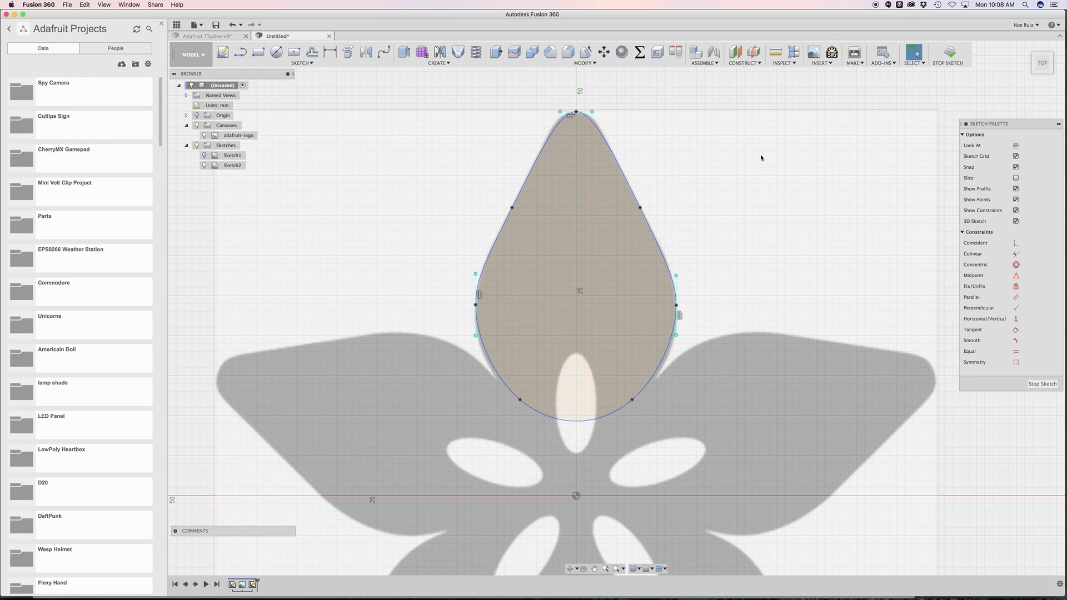
left_click(632, 185)
scroll(491, 257, "down", 3)
scroll(492, 258, "up", 5)
left_click(395, 203)
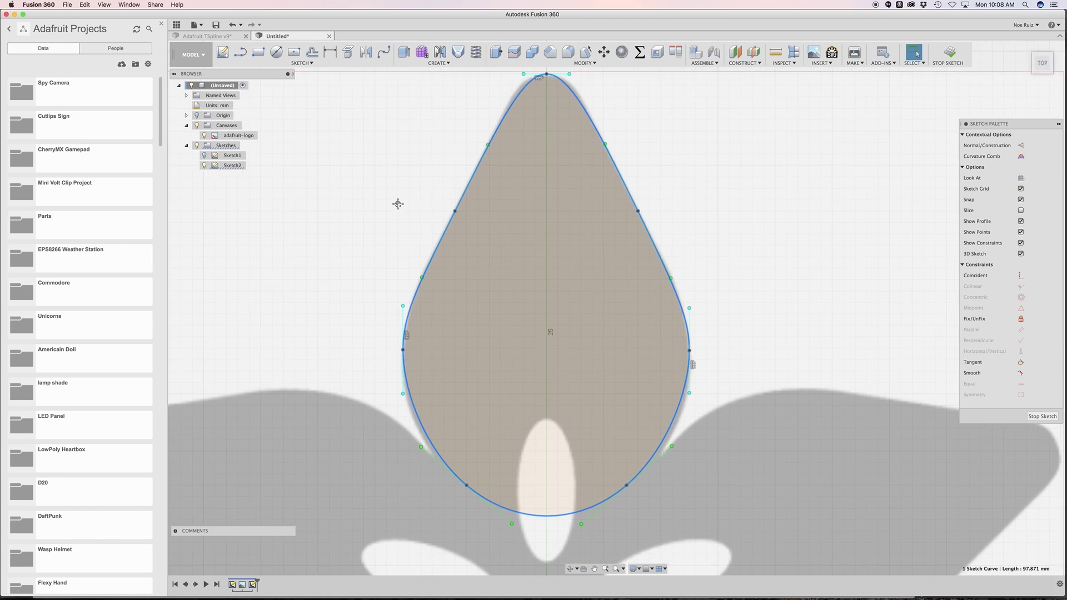
left_click(438, 230)
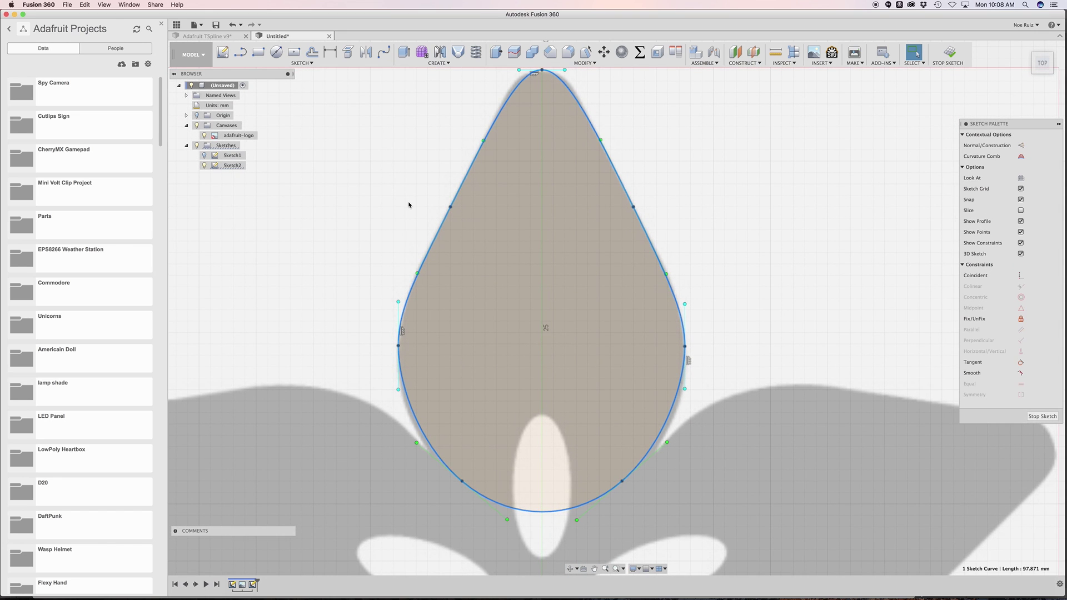
Step: Start a Circular Pattern of the petal (search 'circu') centred on the sketch origin
key("s")
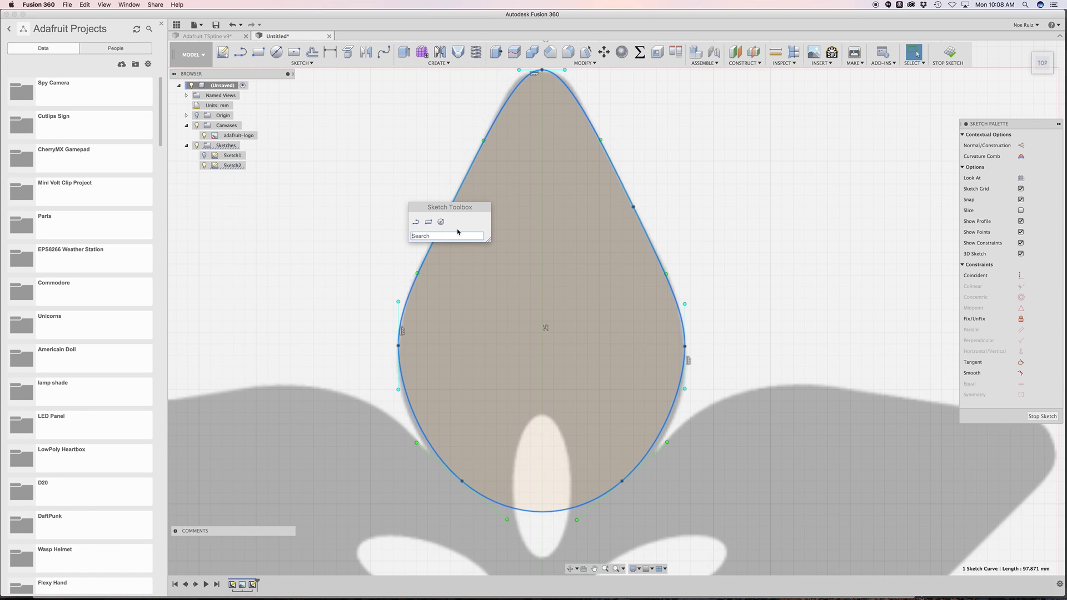
type("circu")
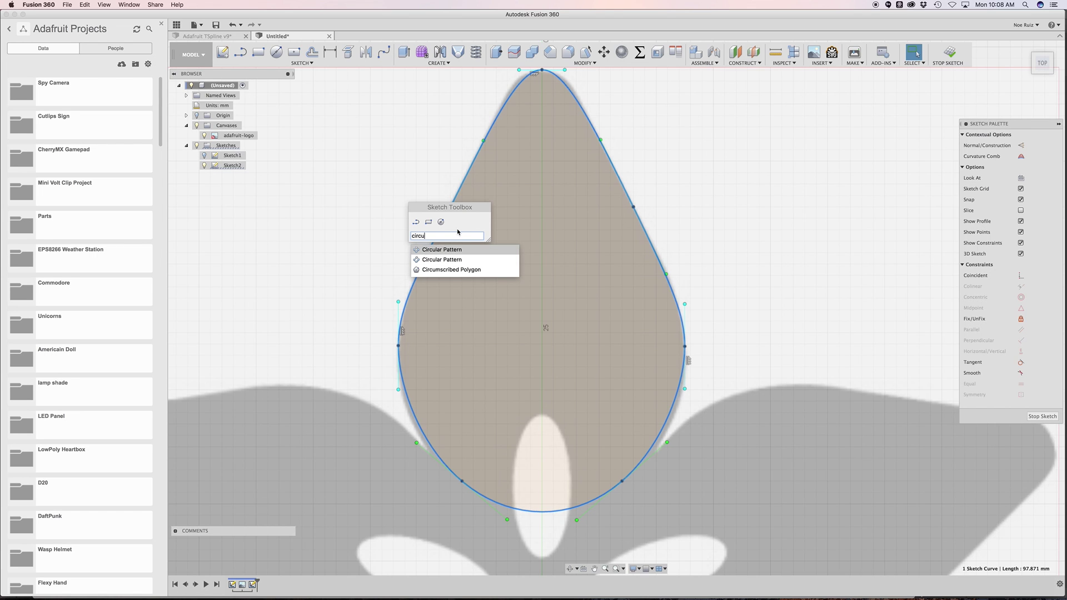
key("Return")
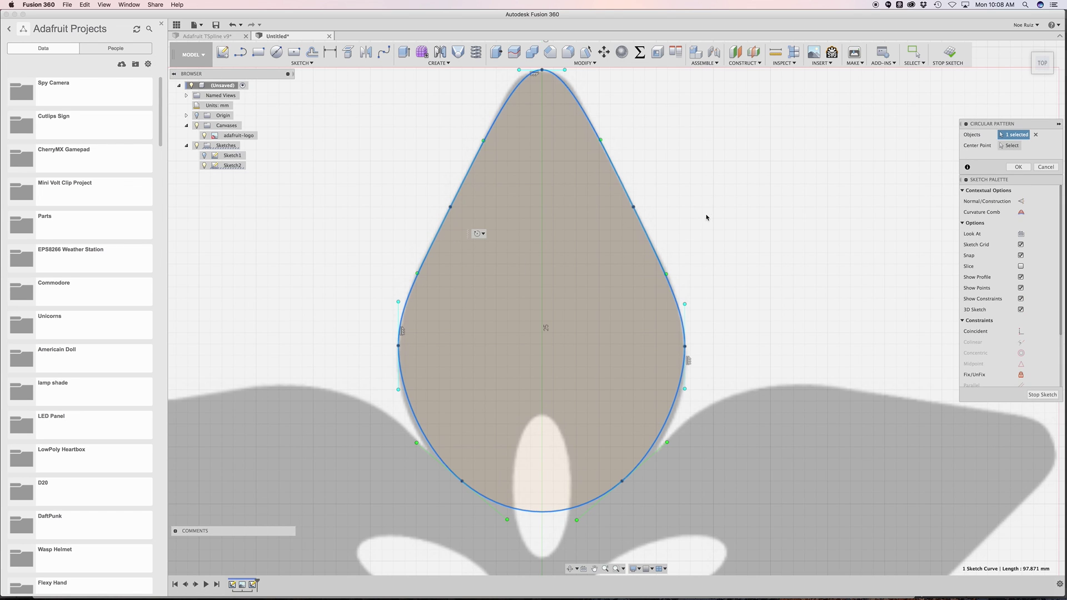
scroll(708, 213, "up", 2)
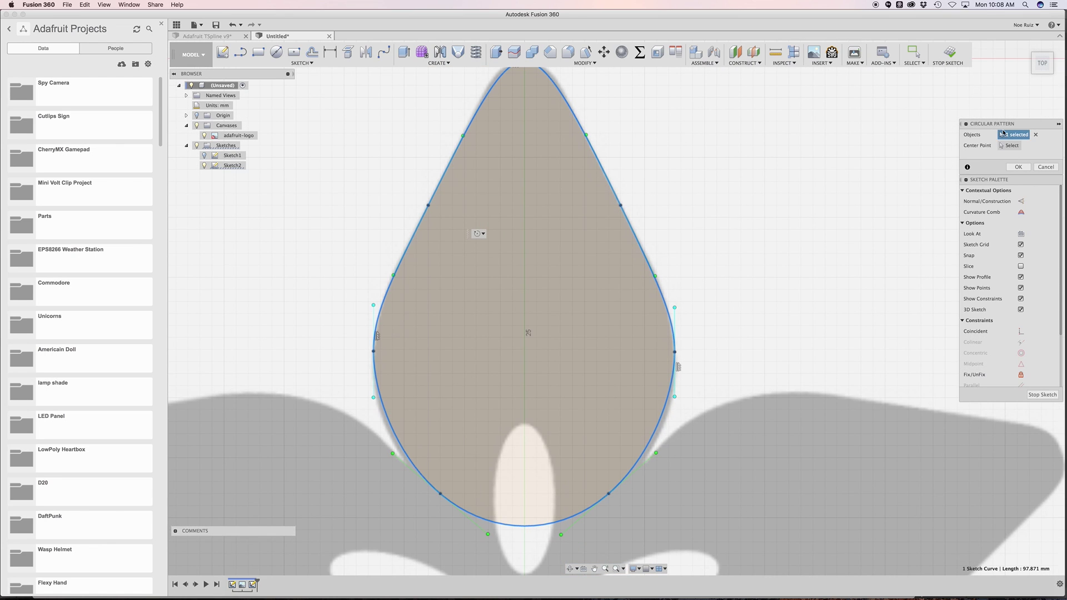
left_click(1009, 145)
scroll(684, 185, "down", 2)
middle_click_drag(704, 226, 700, 162)
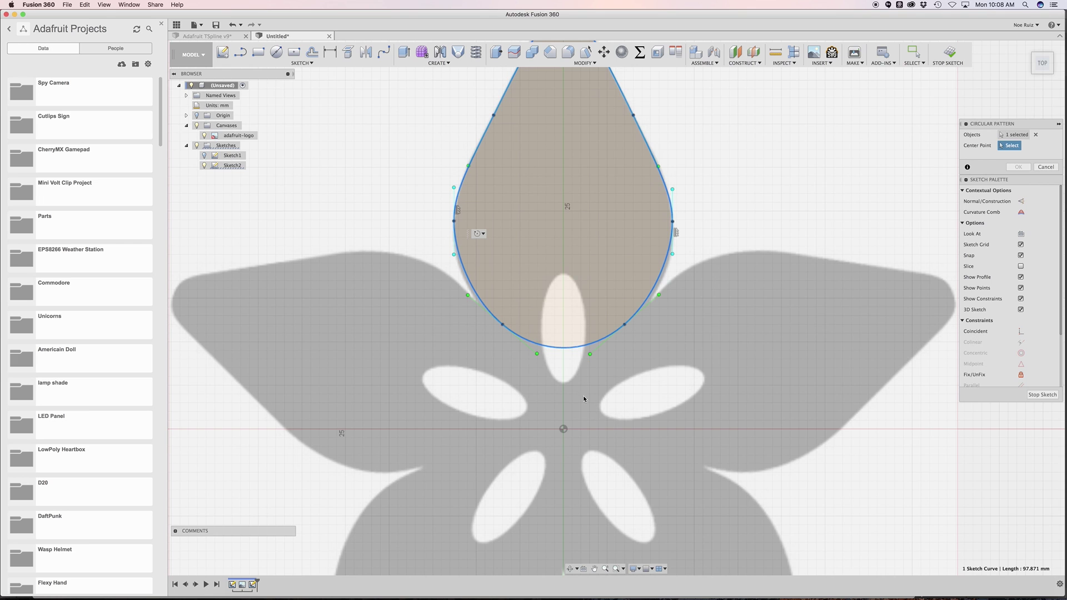
left_click(564, 430)
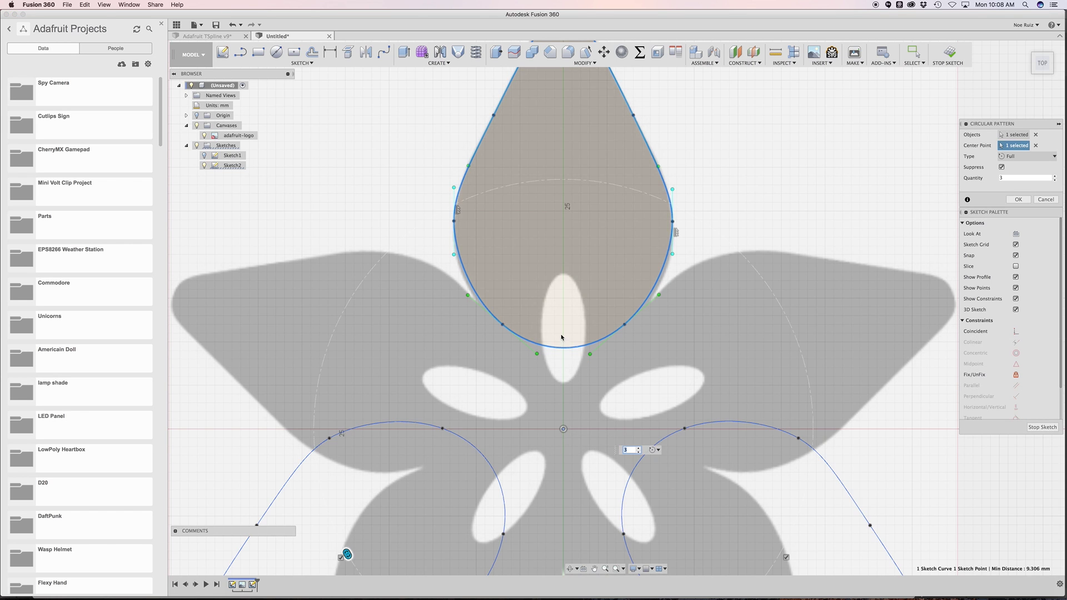
Step: Set the pattern quantity to 5 and confirm it
scroll(565, 300, "down", 2)
scroll(614, 340, "down", 2)
left_click(639, 448)
left_click(638, 448)
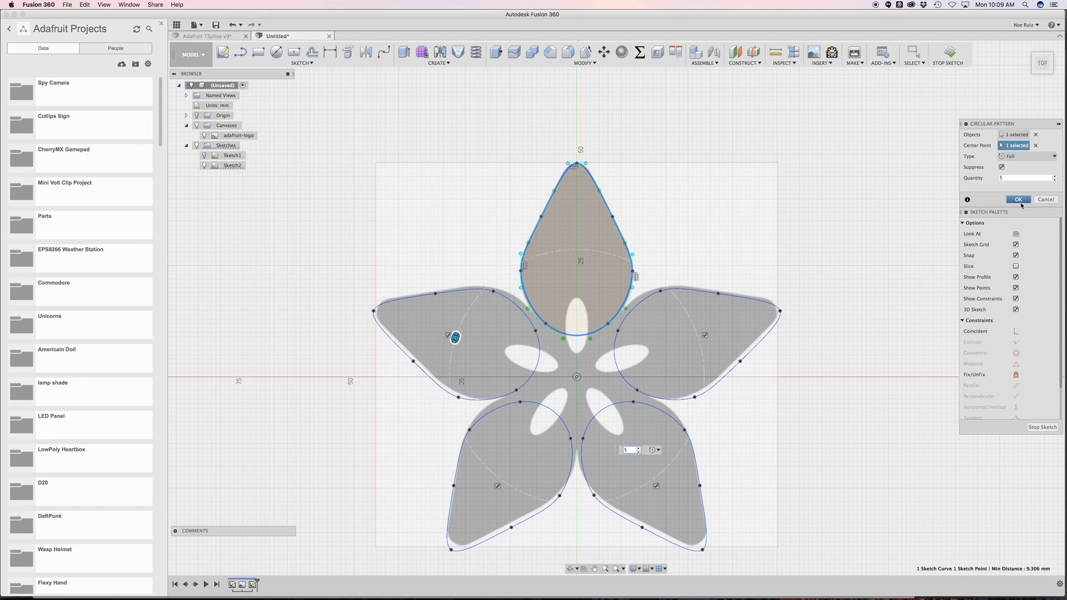
scroll(460, 298, "up", 5)
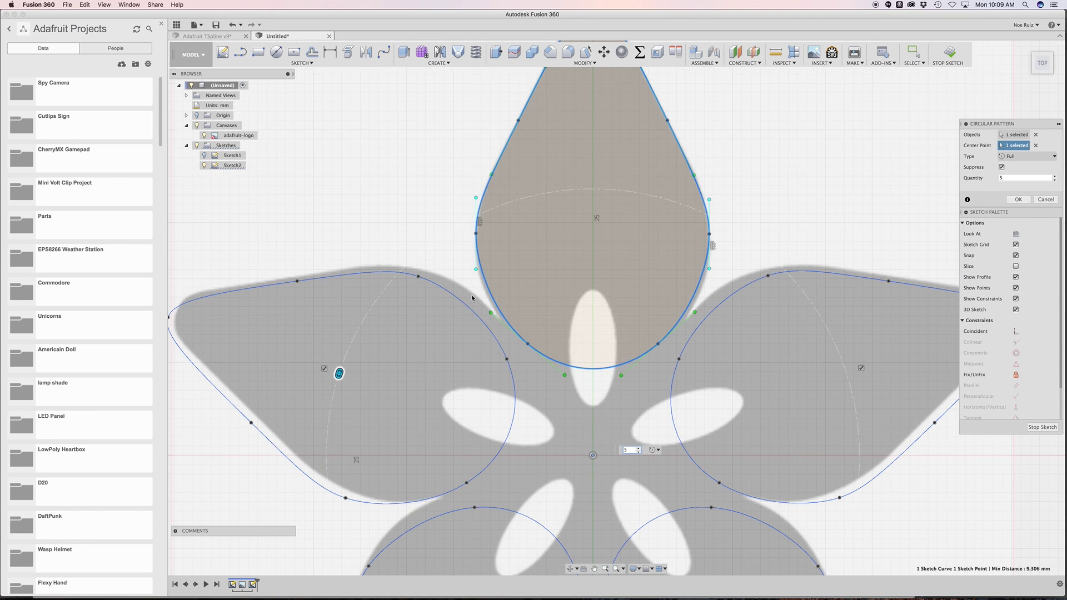
scroll(632, 284, "down", 3)
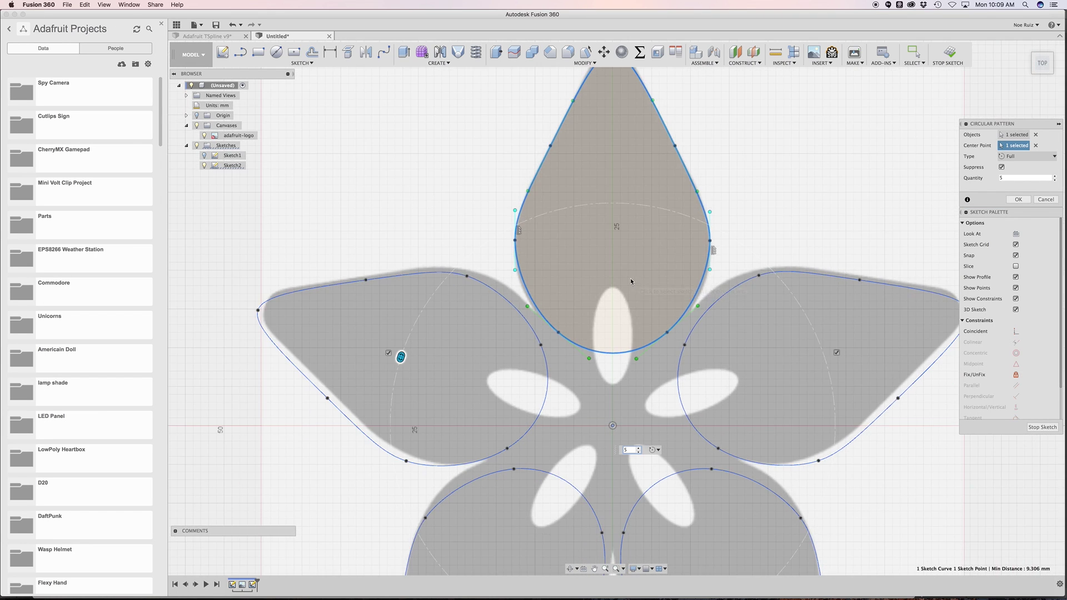
scroll(658, 278, "down", 2)
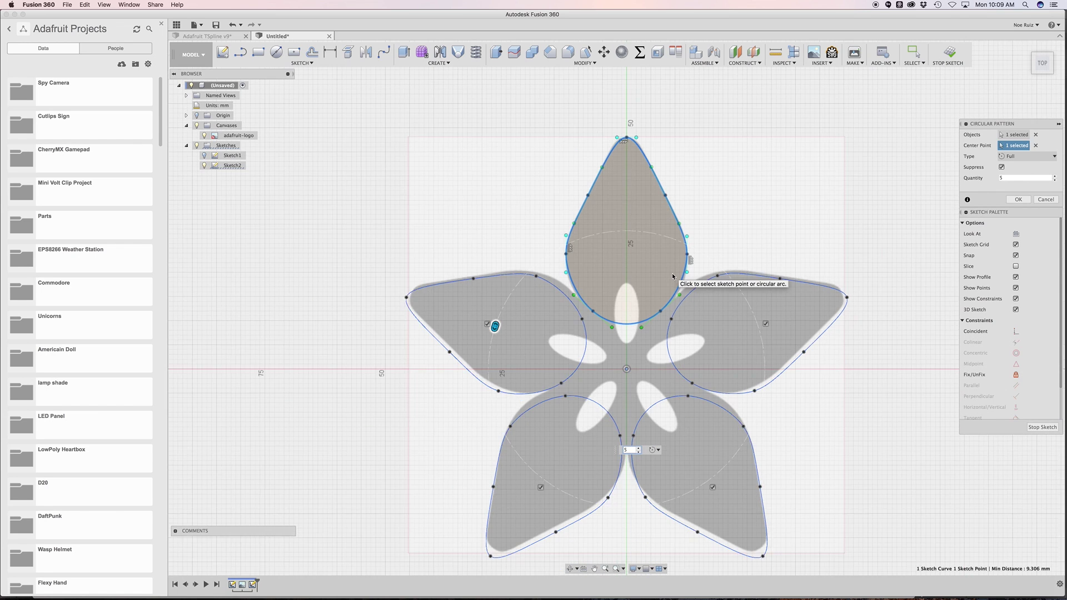
scroll(566, 289, "up", 3)
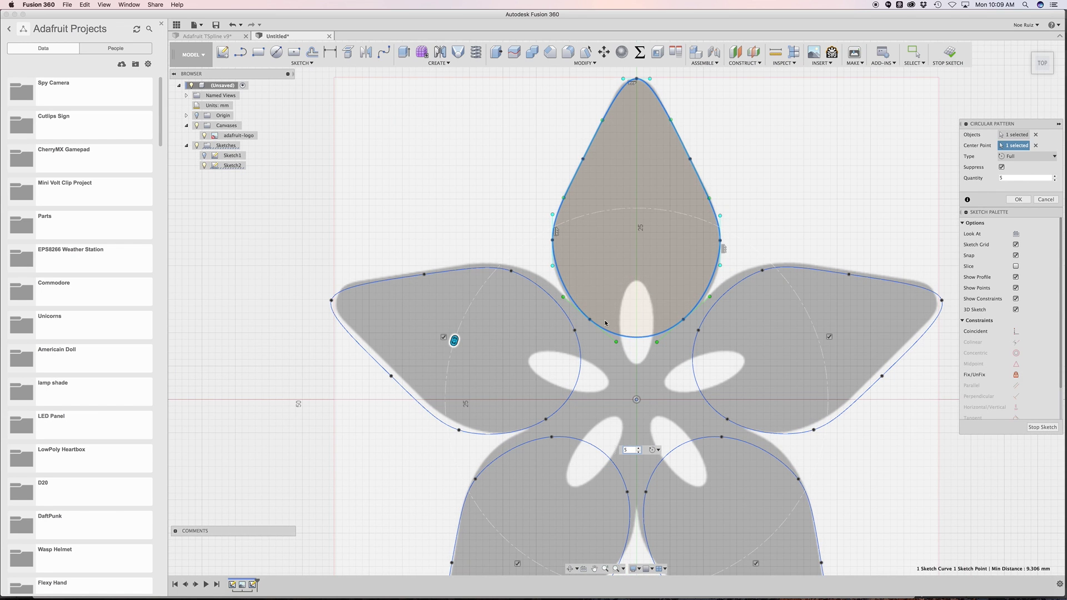
left_click(1018, 199)
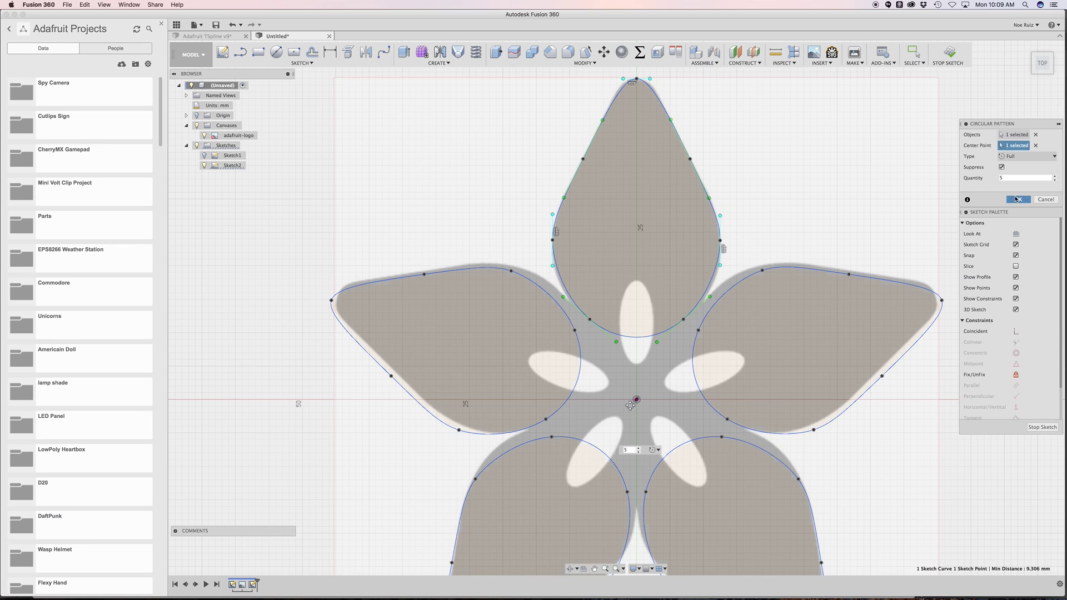
Step: Move the top petal spline -2.00 mm along Y
left_click(700, 301)
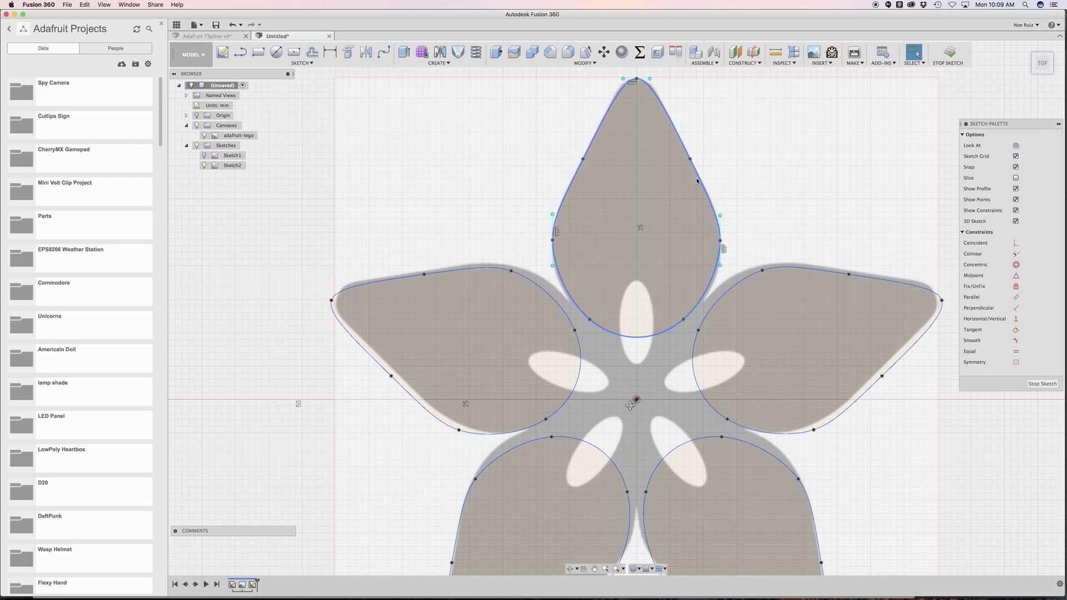
middle_click_drag(630, 99, 606, 146)
key("m")
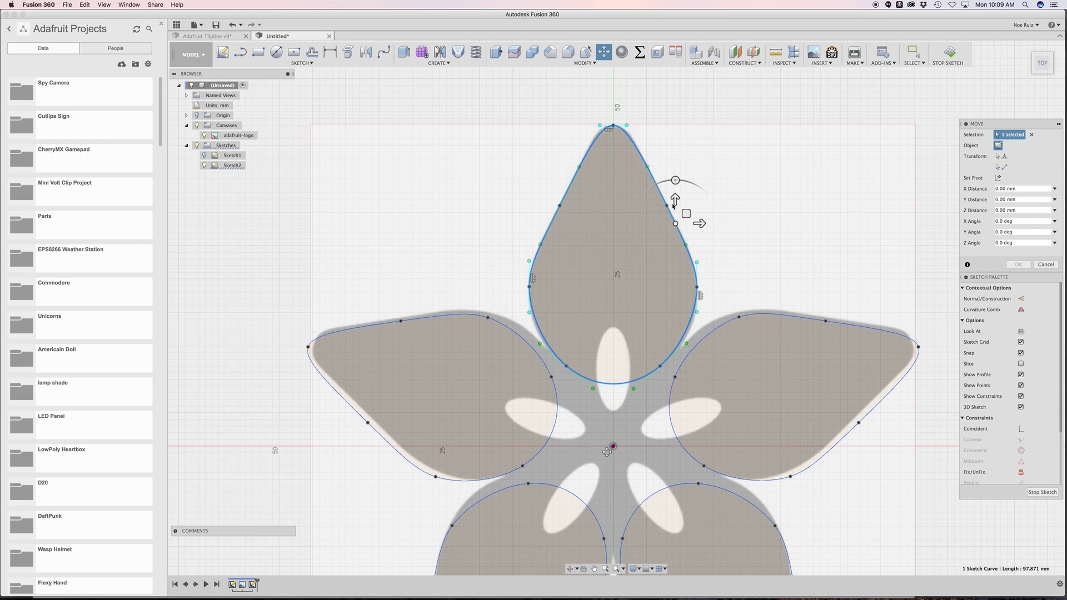
left_click_drag(674, 196, 675, 211)
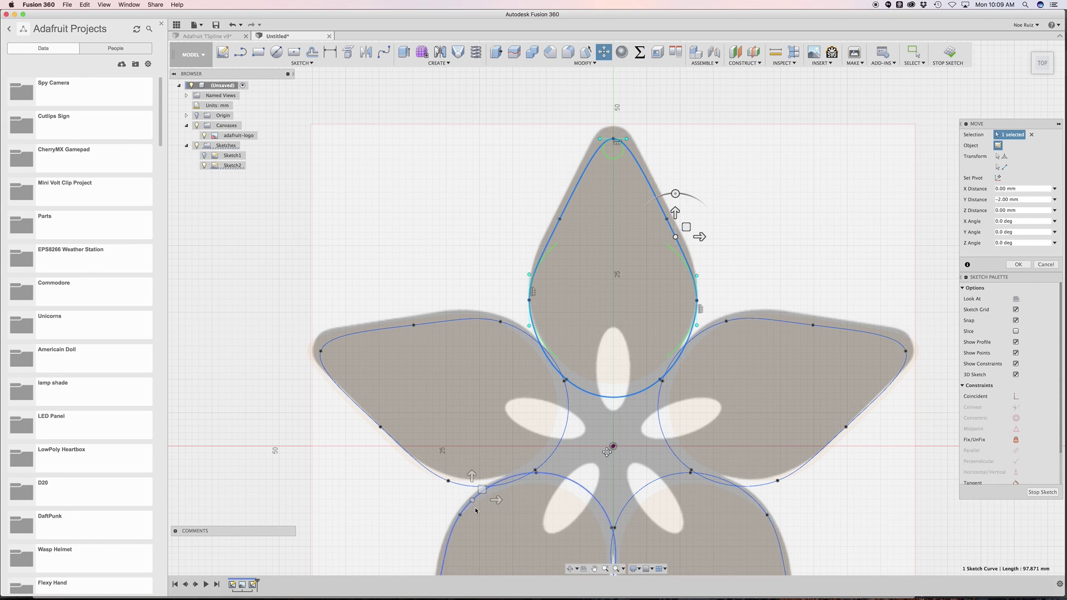
left_click(1012, 265)
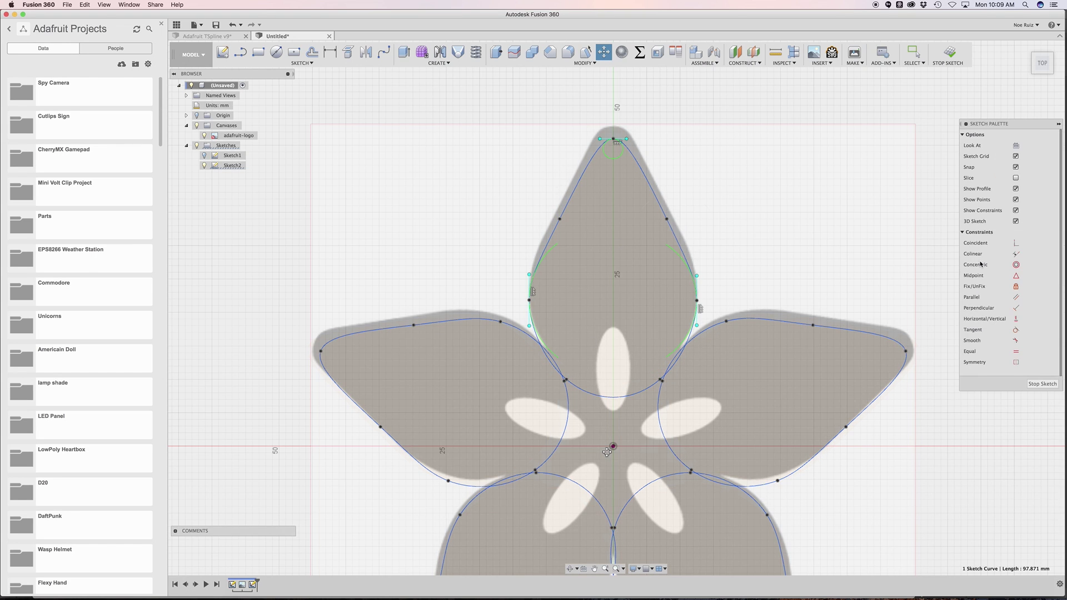
scroll(777, 262, "down", 2)
Step: Hide the adafruit-logo canvas image in the Browser
scroll(756, 234, "up", 1)
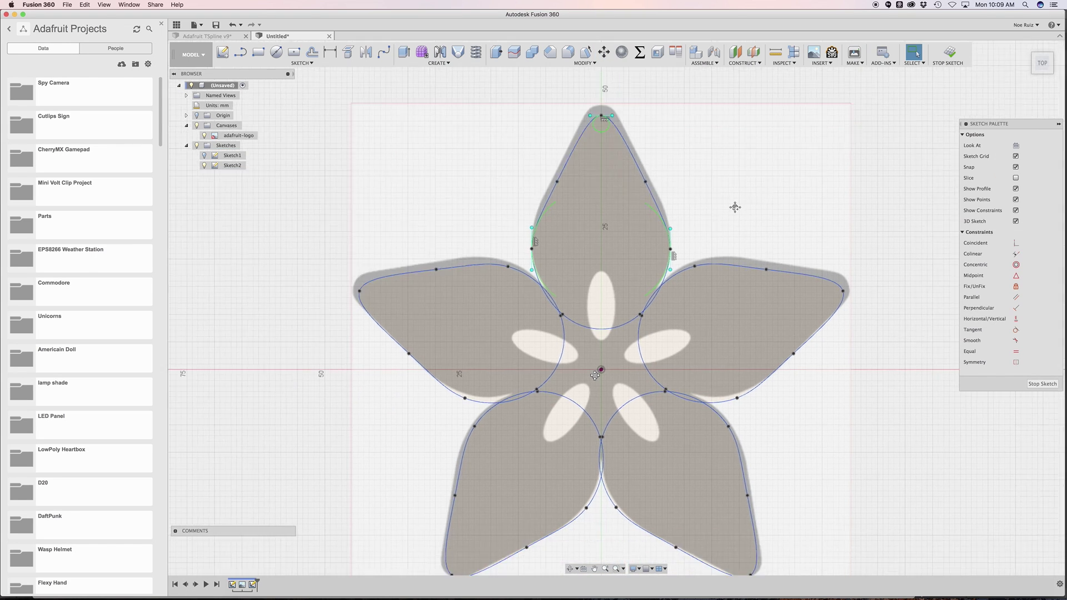
scroll(672, 286, "up", 2)
scroll(578, 256, "down", 2)
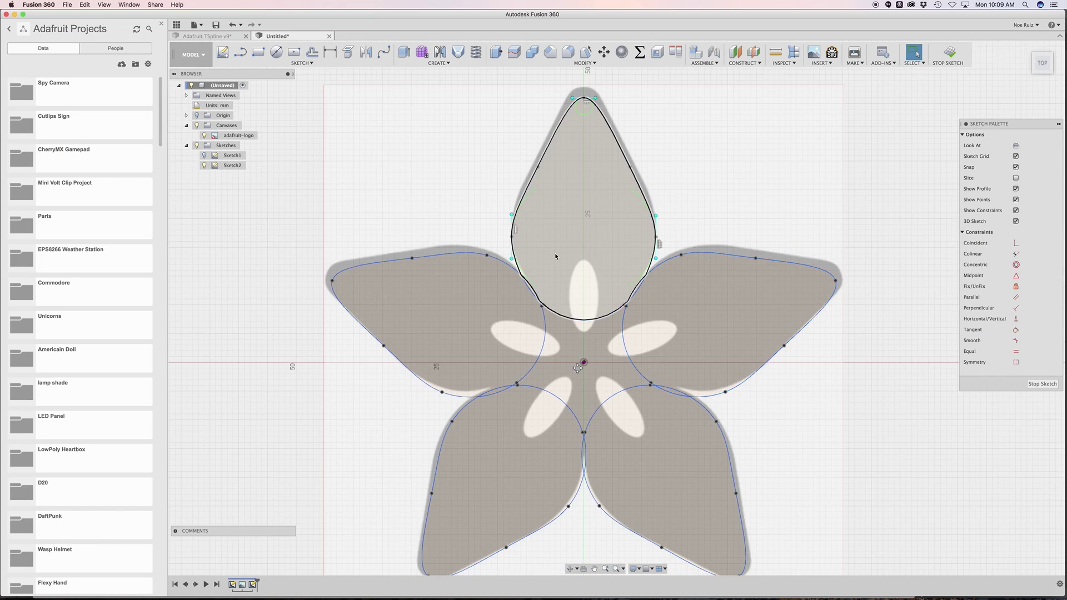
left_click(204, 135)
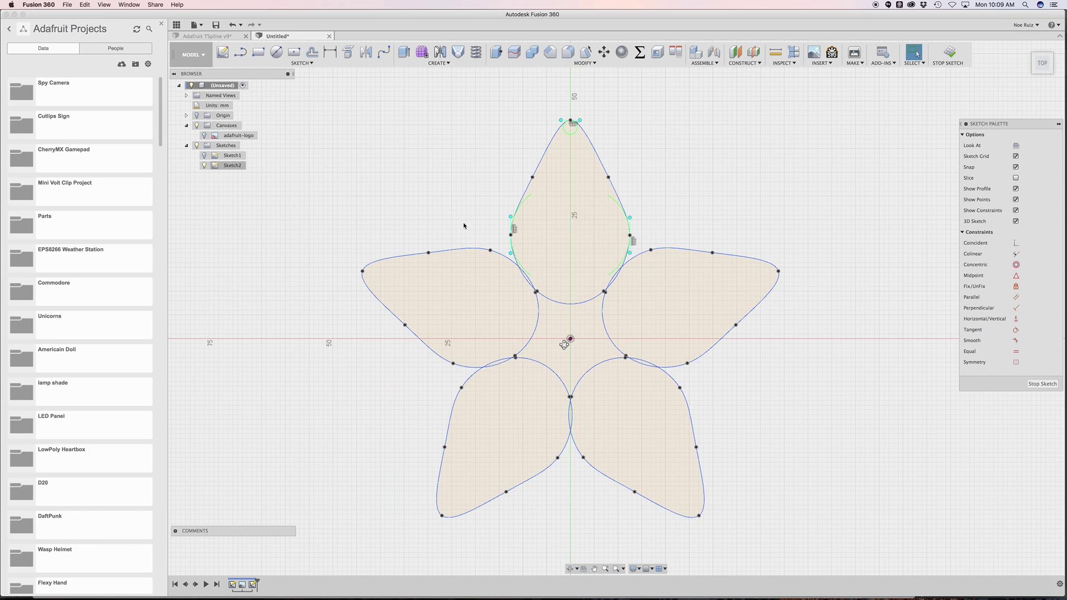
scroll(555, 267, "down", 1)
scroll(566, 260, "up", 2)
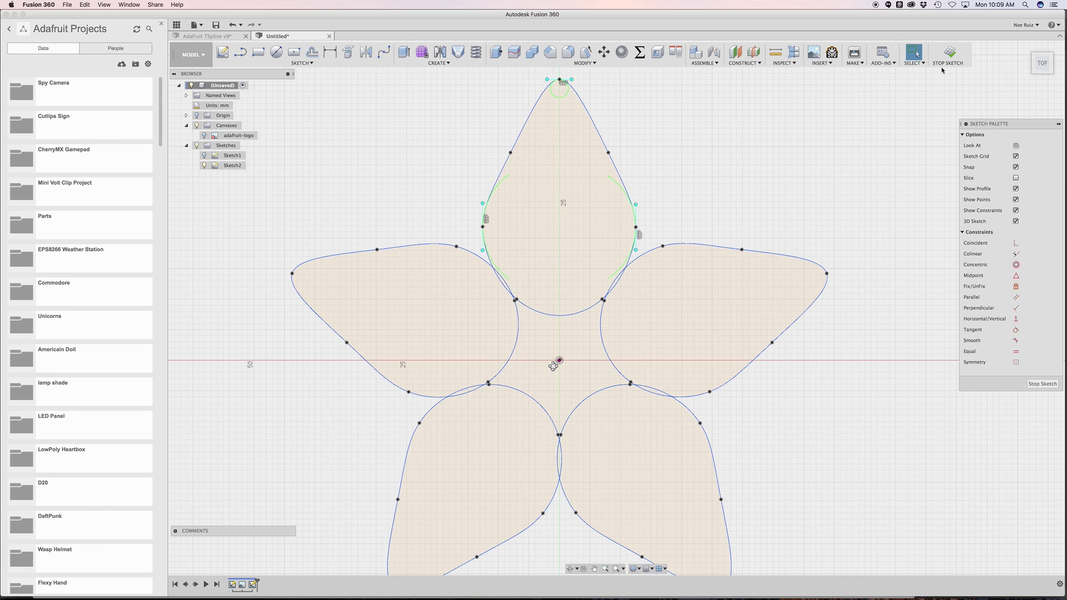
middle_click_drag(770, 187, 776, 193)
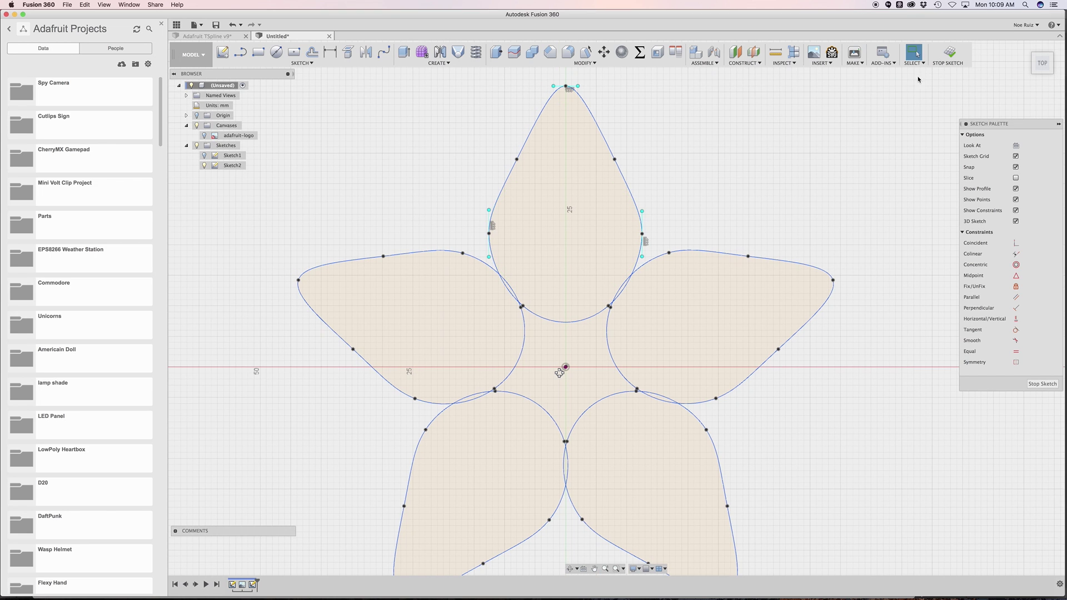
Step: Finish Sketch2 and orbit to view the flower outline at an angle
left_click(950, 53)
scroll(500, 262, "up", 2)
scroll(500, 261, "down", 4)
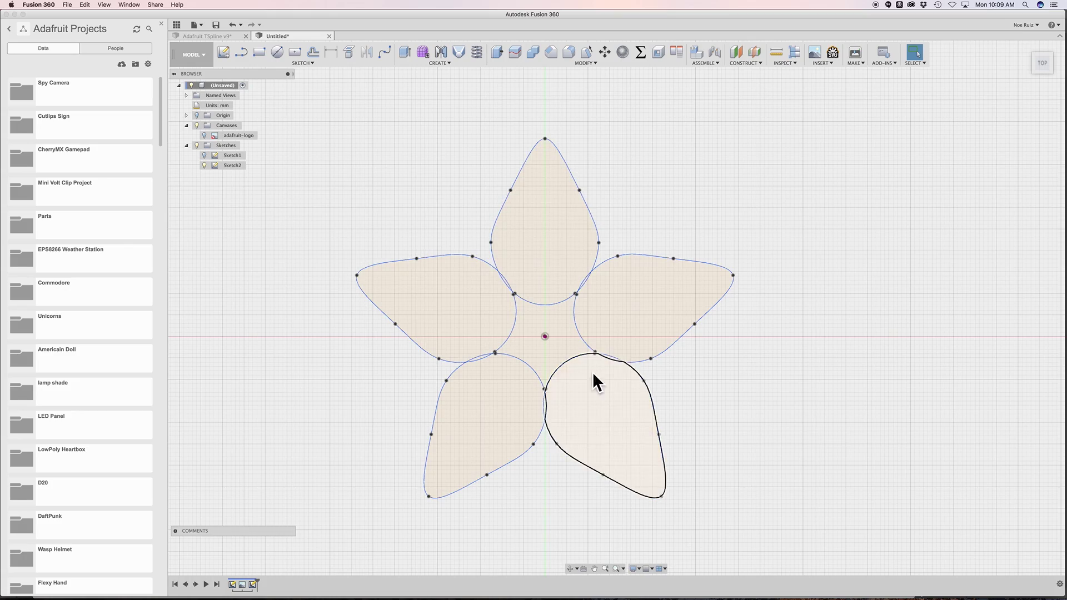
middle_click_drag(466, 274, 402, 262, "shift")
scroll(404, 261, "up", 3)
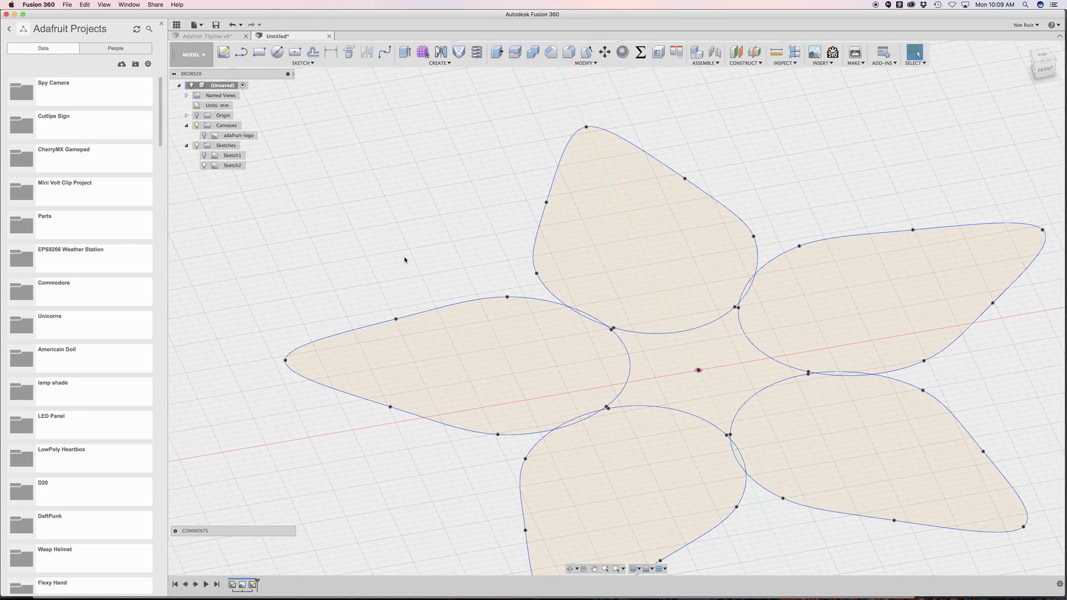
Step: Enter the Form sculpt environment and choose Create > Extrude instead of Box
left_click(425, 54)
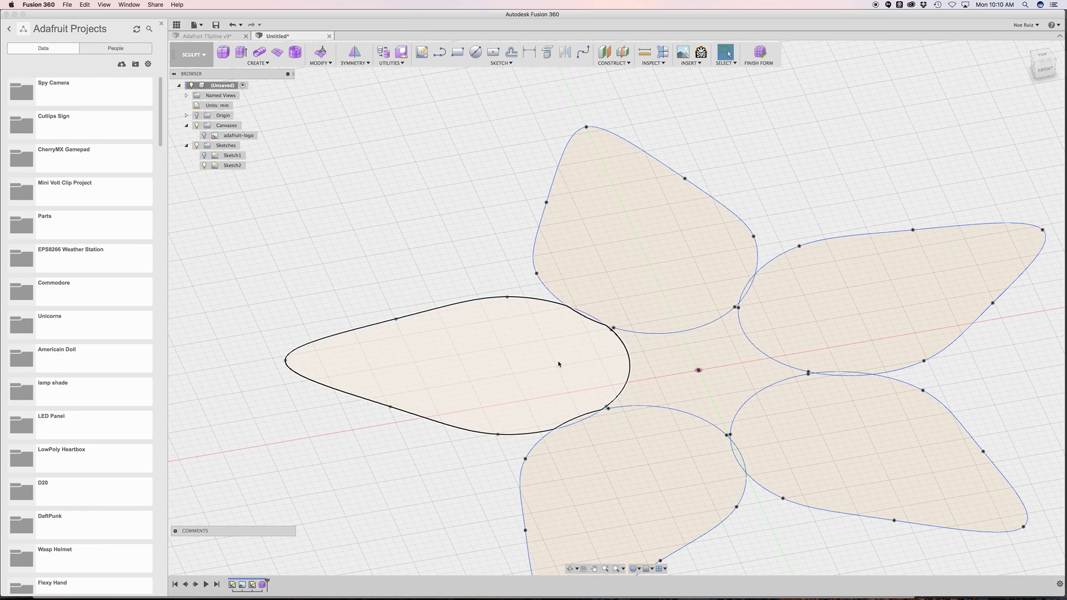
middle_click_drag(744, 346, 666, 281)
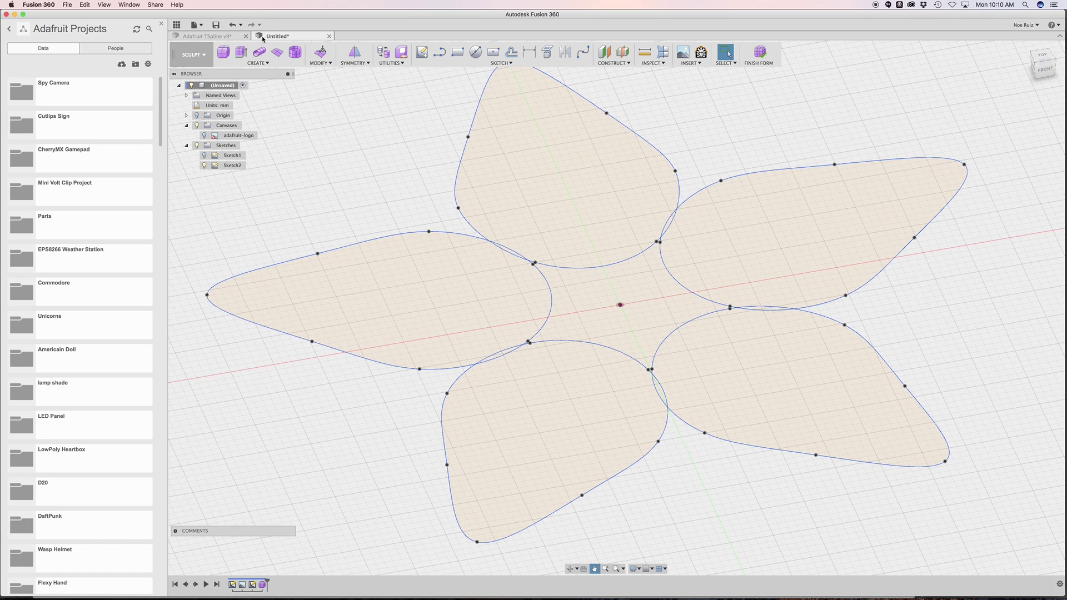
left_click(202, 56)
left_click(223, 52)
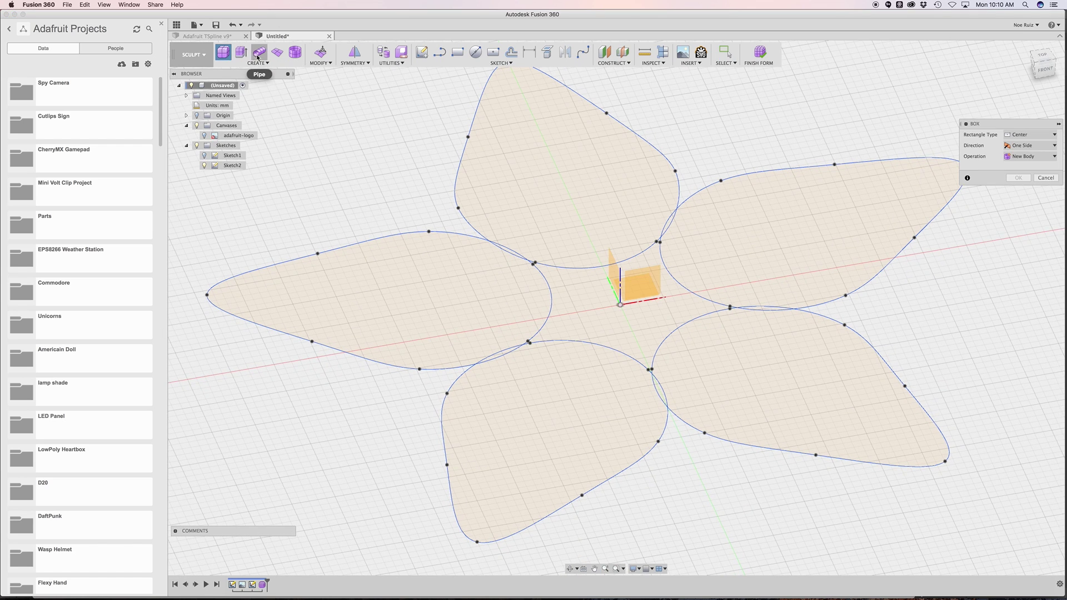
left_click(241, 53)
Step: Pick the top petal, a circle and several sliver regions as extrude profiles
scroll(528, 235, "up", 4)
scroll(527, 236, "up", 3)
left_click(578, 267)
left_click(441, 340)
left_click(474, 285)
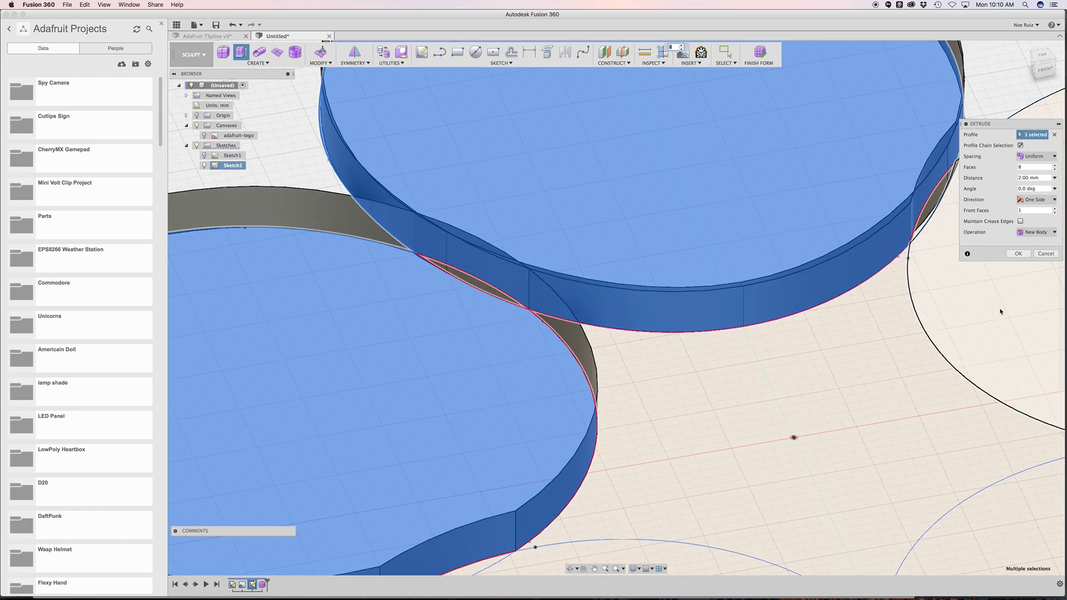
scroll(917, 231, "up", 5)
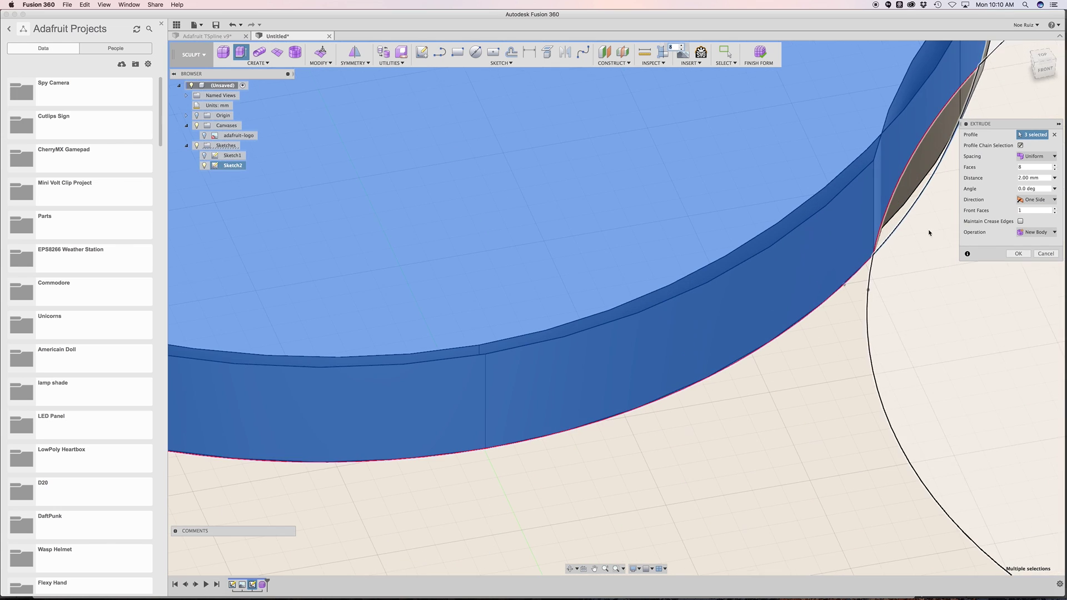
left_click(898, 223)
left_click(839, 331)
left_click(934, 327)
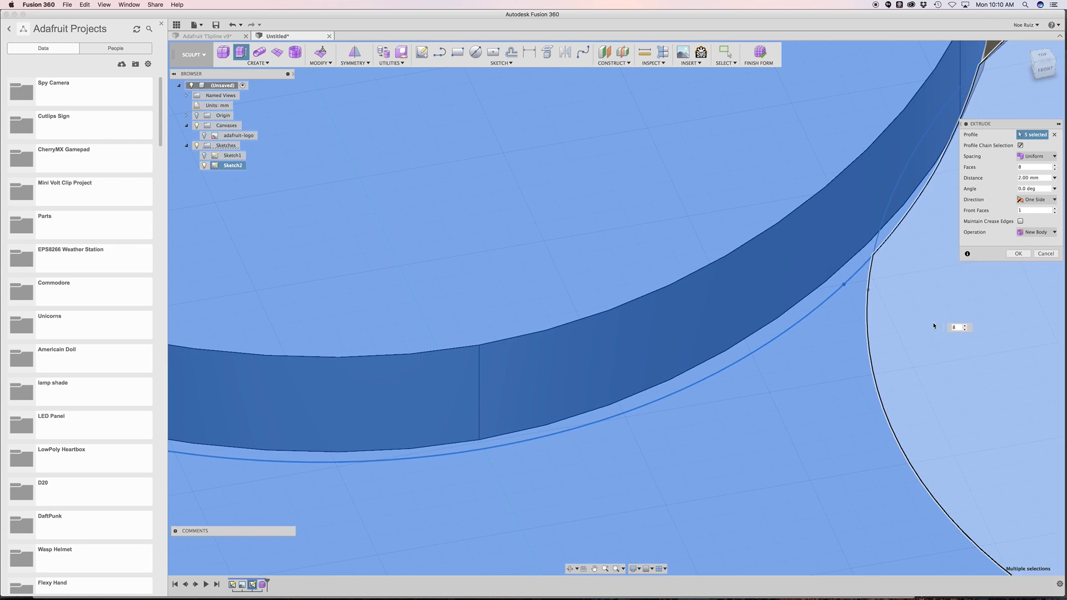
scroll(776, 308, "up", 3)
scroll(777, 303, "down", 8)
scroll(778, 301, "down", 4)
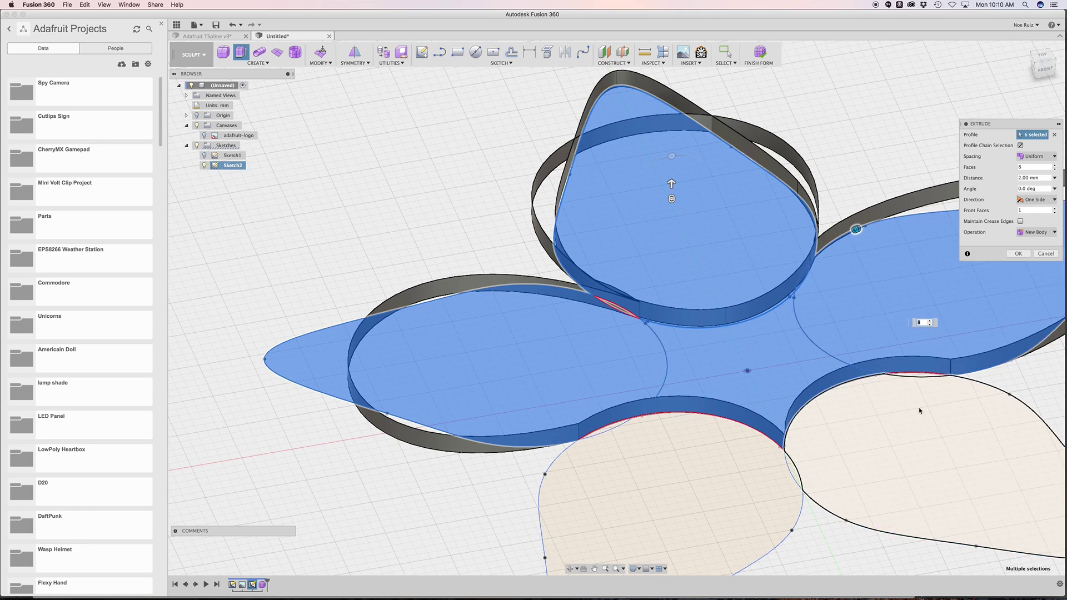
scroll(946, 426, "up", 8)
Step: Add the right-edge sliver, two beige regions and two lens regions to the profiles
left_click(881, 318)
left_click(810, 391)
scroll(736, 358, "down", 3)
left_click(567, 470)
scroll(589, 473, "up", 5)
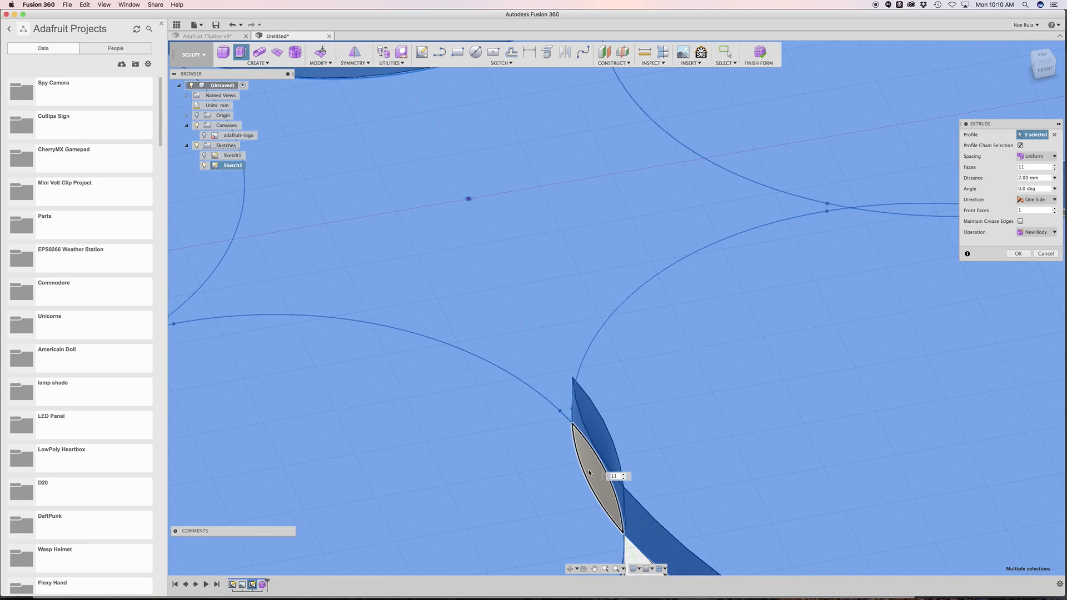
left_click(588, 471)
middle_click_drag(436, 399, 828, 431)
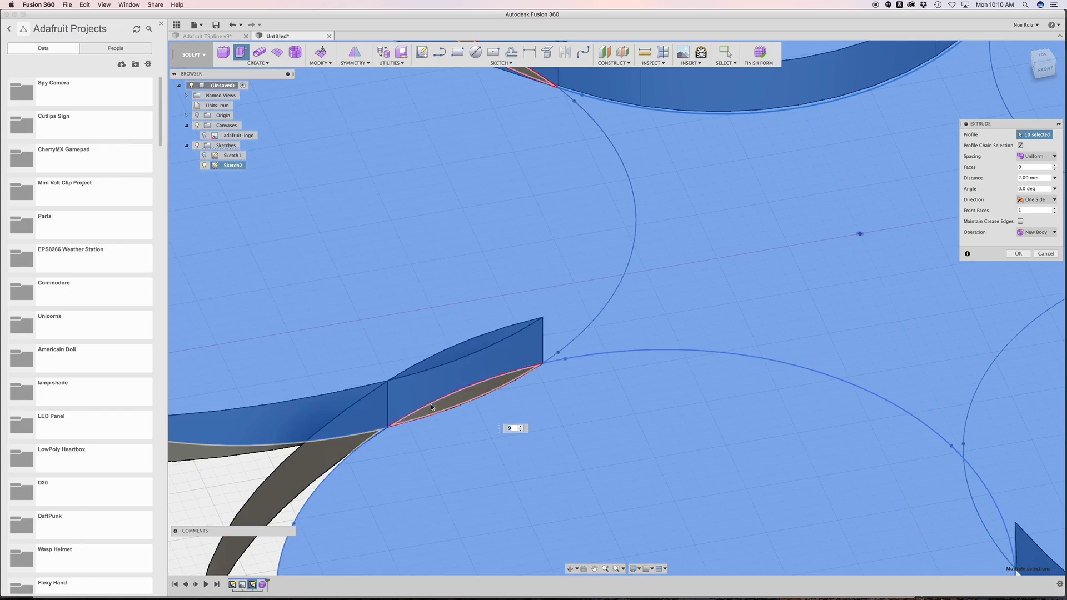
left_click(436, 408)
scroll(469, 400, "down", 5)
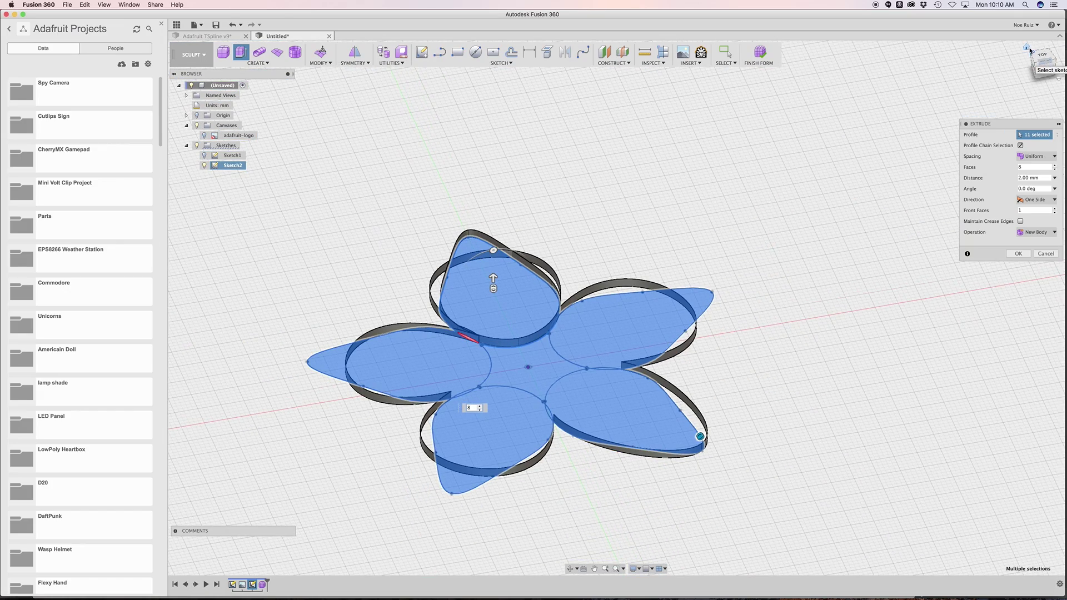
Step: Add the lens region near the lower-right petals, then clear all profile selections
left_click_drag(1030, 51, 948, 146)
scroll(717, 424, "up", 10)
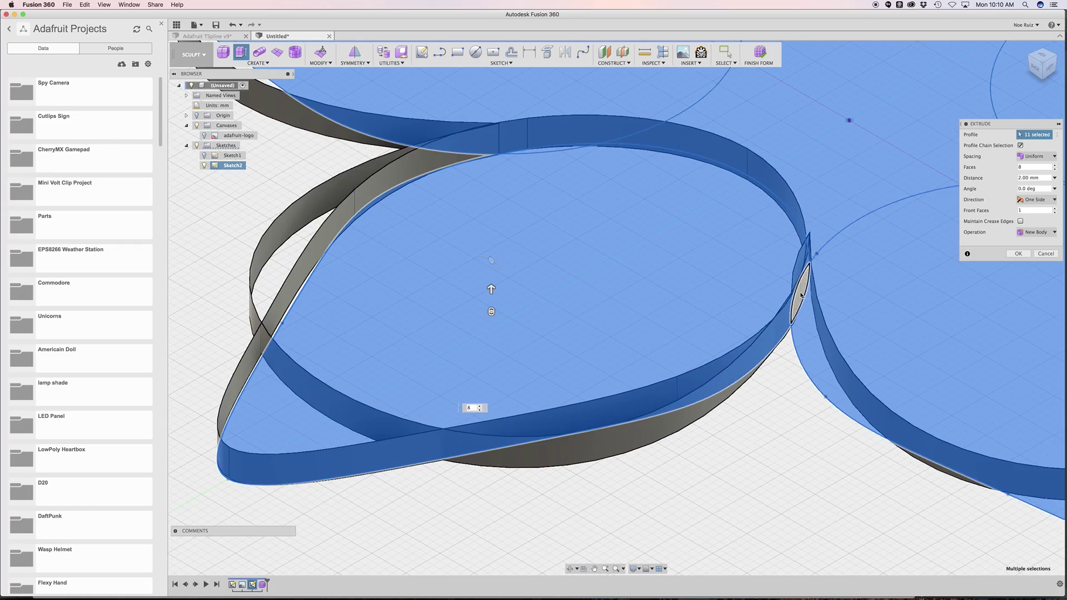
left_click(801, 295)
scroll(757, 431, "down", 4)
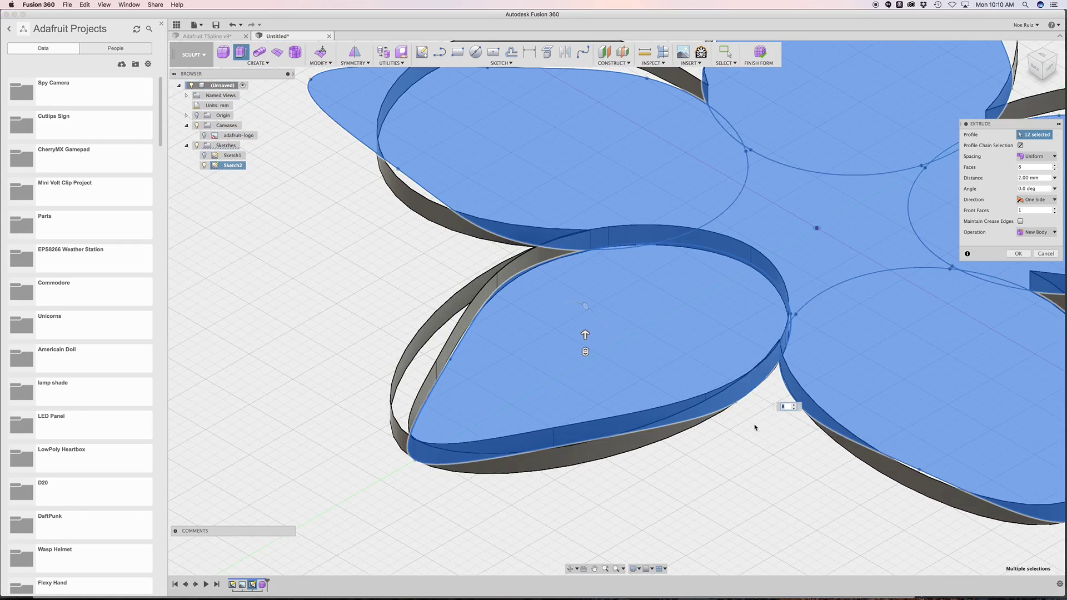
middle_click_drag(740, 422, 629, 418)
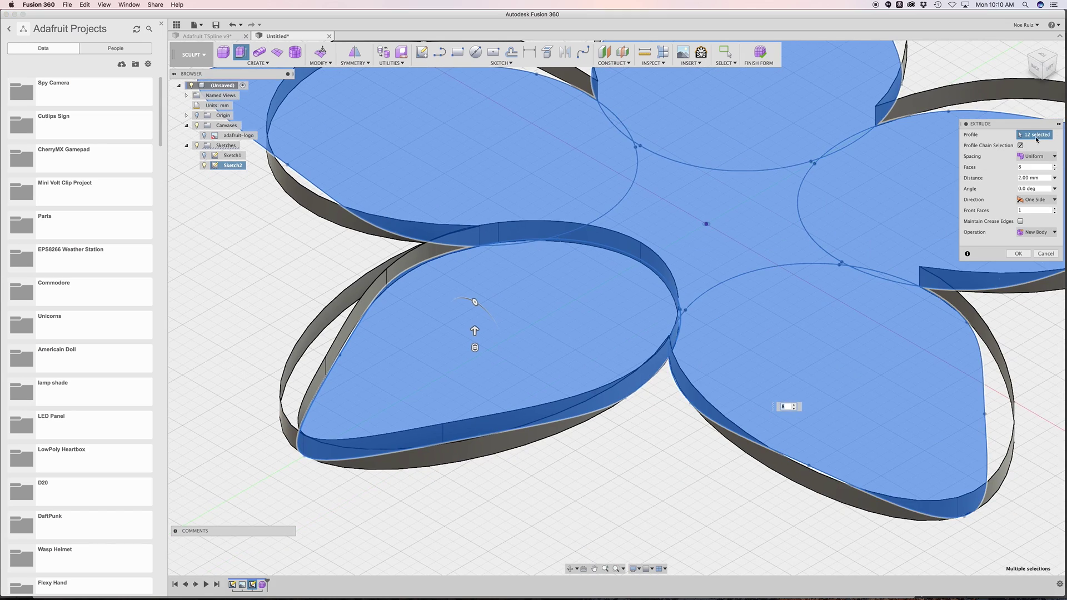
left_click(1039, 137)
scroll(824, 194, "down", 5)
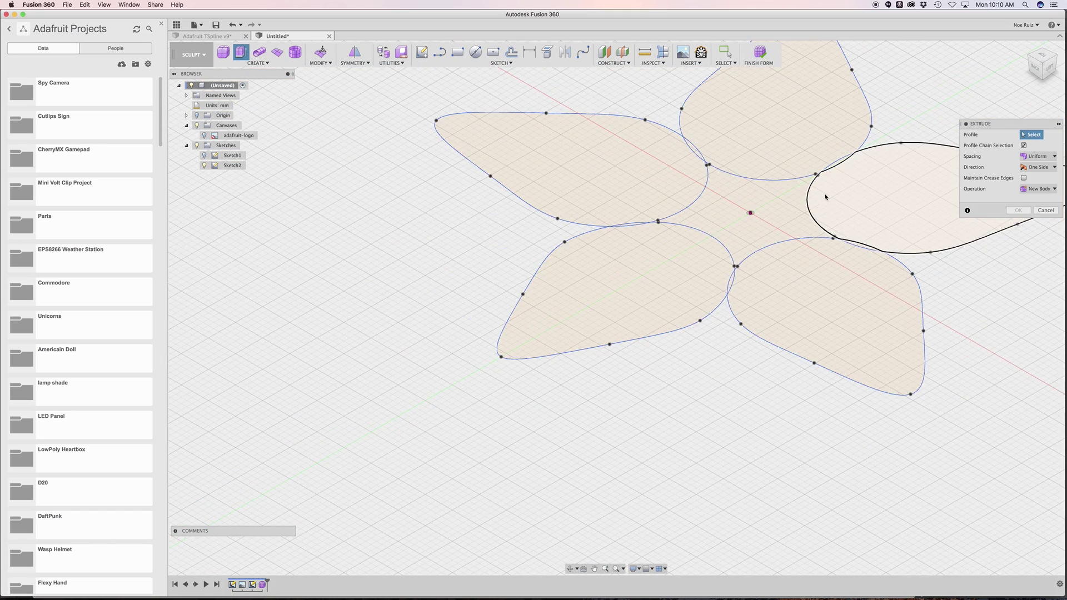
Step: Select all five petals and the centre region as extrude profiles
middle_click_drag(832, 193, 699, 282)
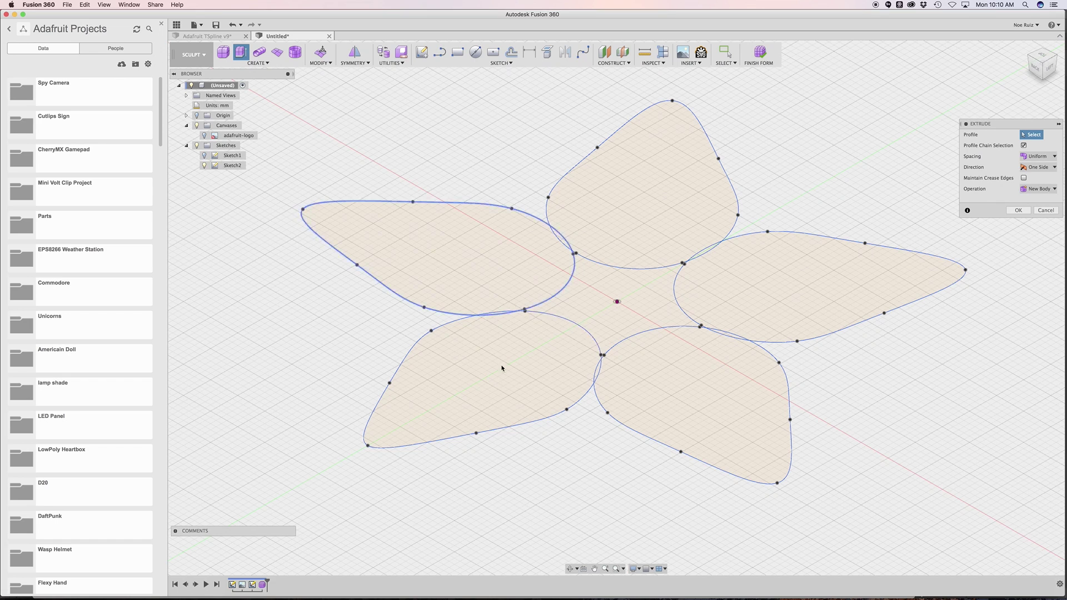
left_click(523, 371)
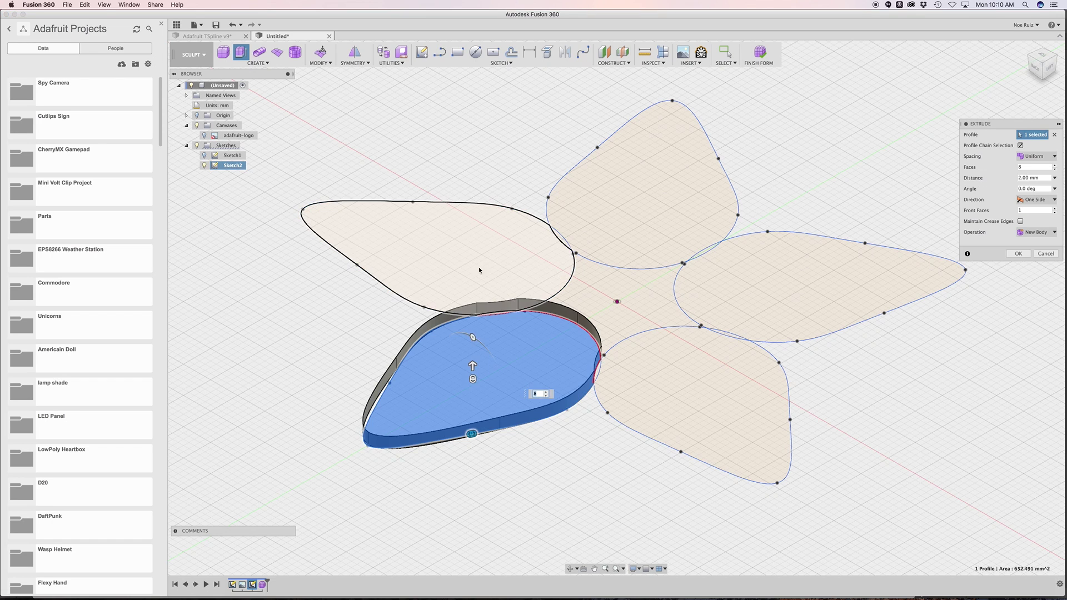
left_click(485, 270)
left_click(639, 183)
left_click(805, 281)
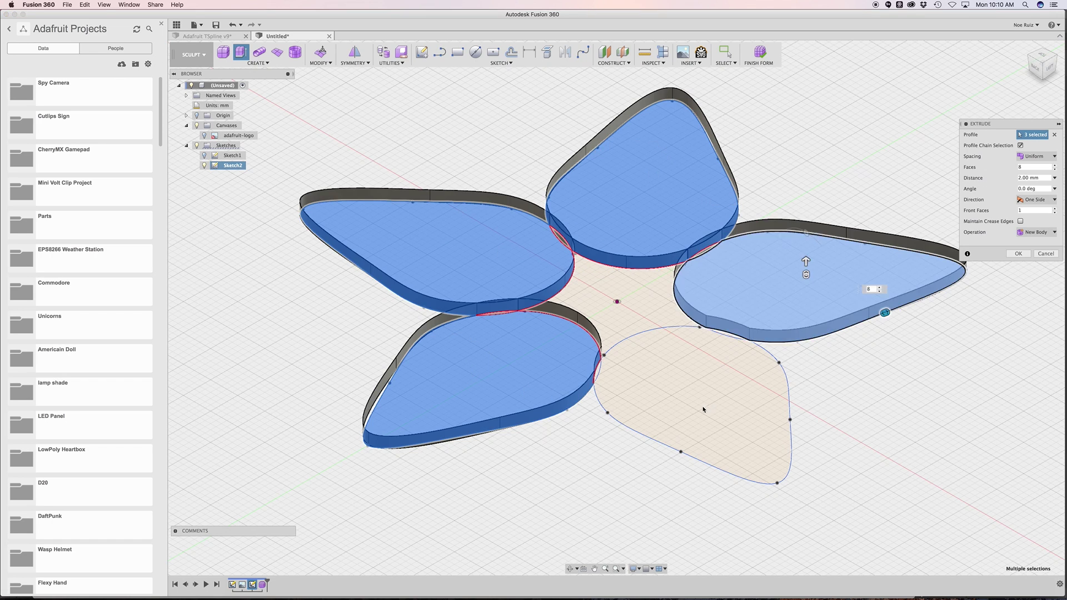
left_click(644, 396)
scroll(579, 300, "up", 5)
left_click(595, 286)
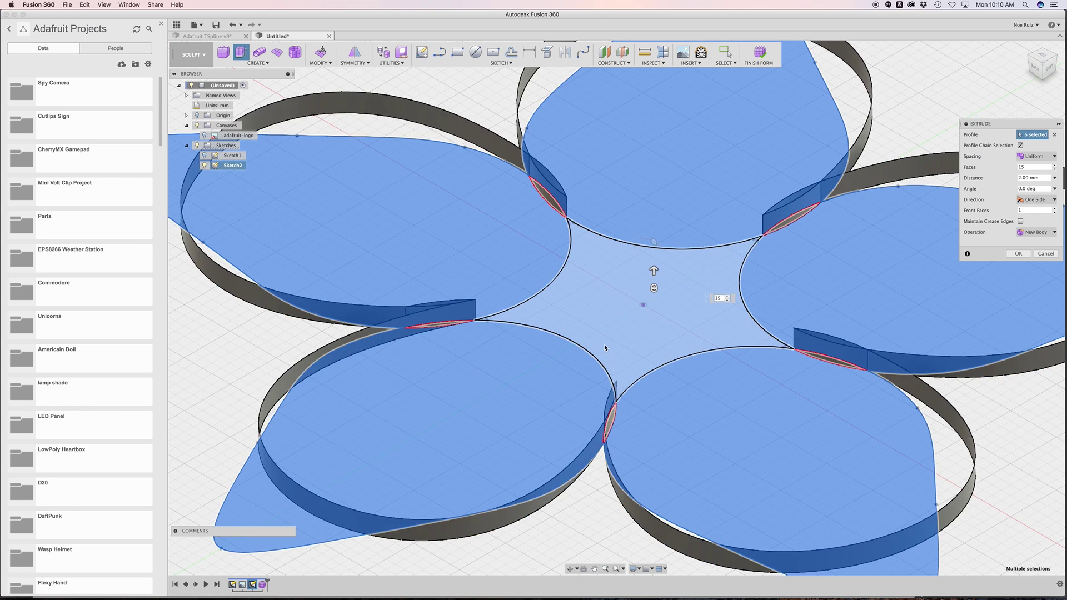
scroll(609, 396, "up", 8)
Step: Add each sliver between petals until 11 profiles preview a 2 mm extrusion
left_click(616, 485)
middle_click_drag(343, 264, 742, 485)
left_click(426, 351)
middle_click_drag(745, 139, 537, 459)
left_click(600, 225)
middle_click_drag(867, 328, 192, 357)
left_click(806, 309)
middle_click_drag(837, 439, 557, 223)
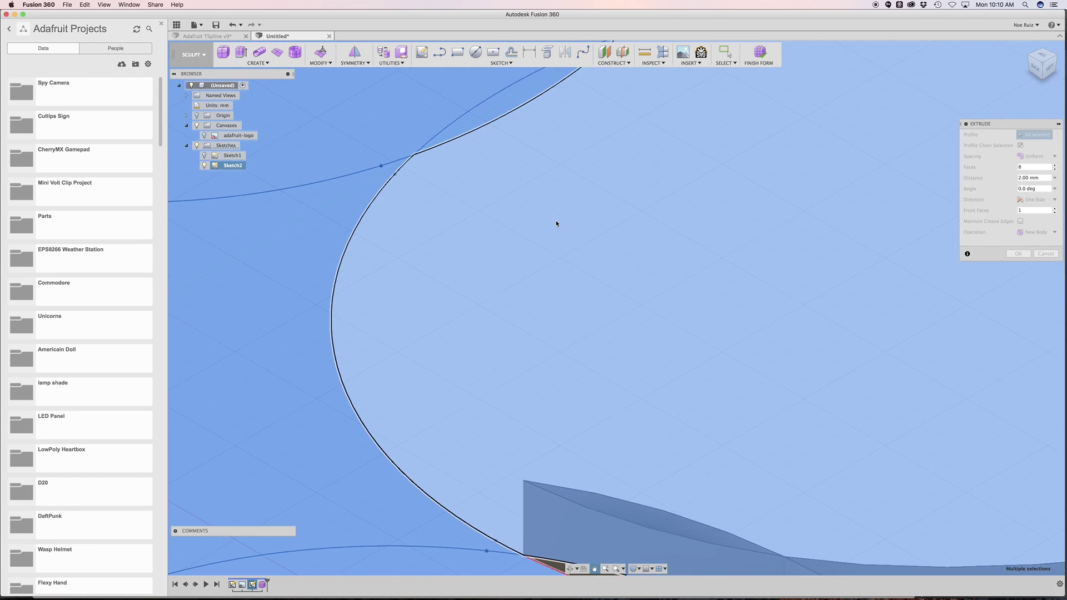
middle_click_drag(954, 506, 746, 325)
left_click(508, 407)
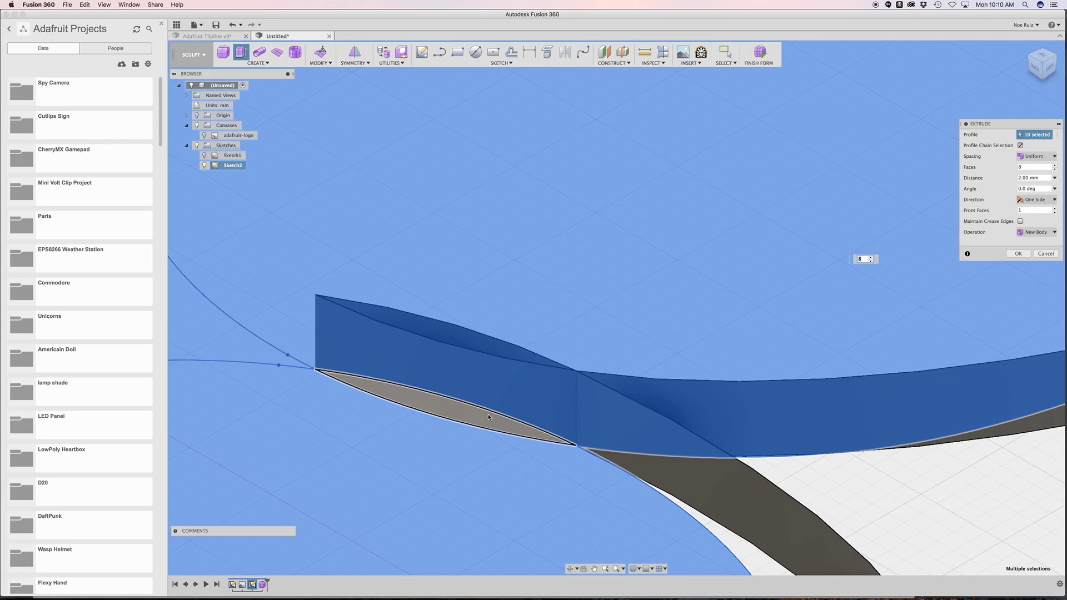
scroll(491, 418, "down", 5)
scroll(499, 408, "down", 4)
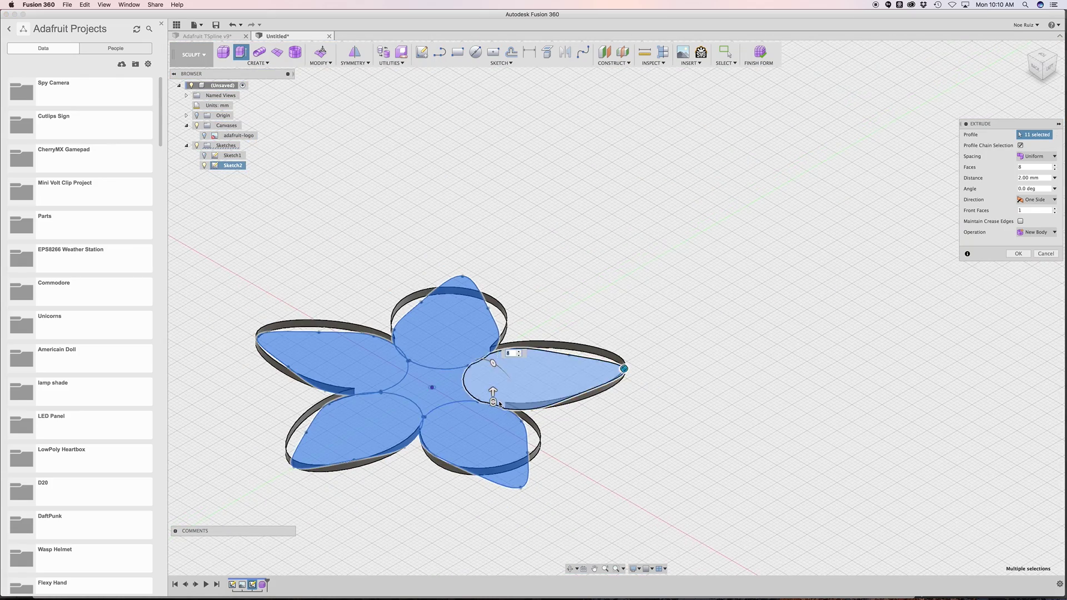
Step: Set the flower outline extrusion to 40 faces
middle_click_drag(709, 285, 606, 288)
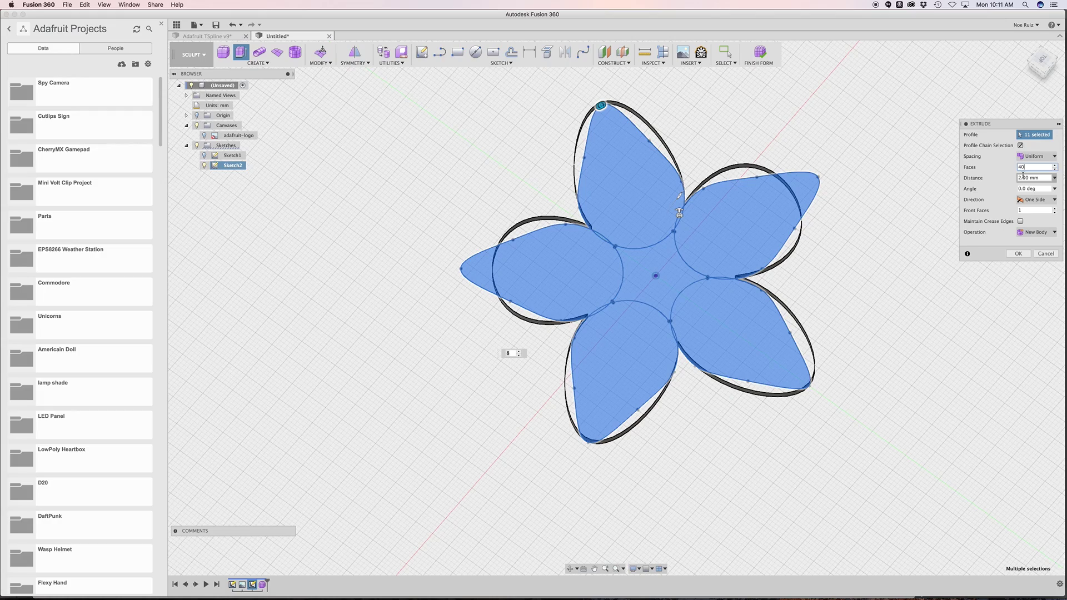
key("Tab")
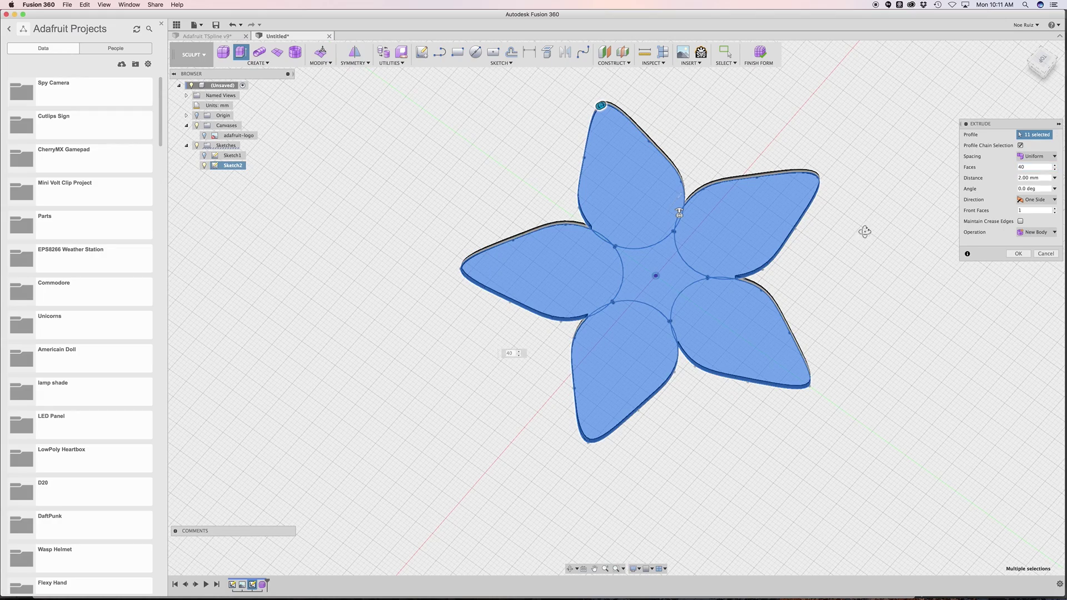
middle_click_drag(852, 218, 826, 232, "shift")
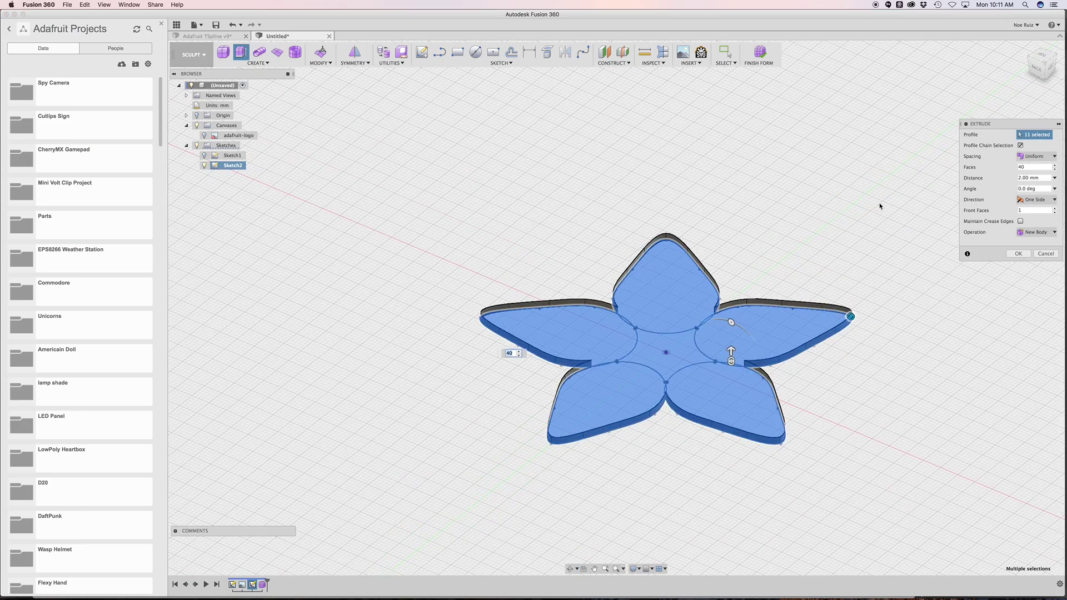
scroll(880, 206, "up", 5)
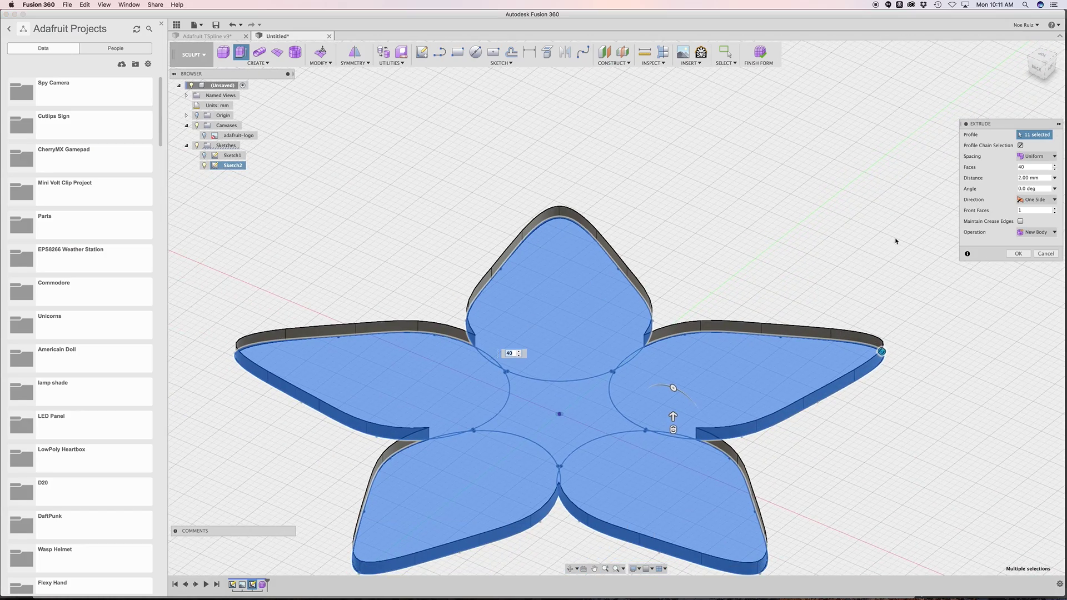
Step: Set the extrusion distance to 5 mm, trying Curvature face spacing before returning to Uniform
left_click(1025, 177)
left_click(1039, 157)
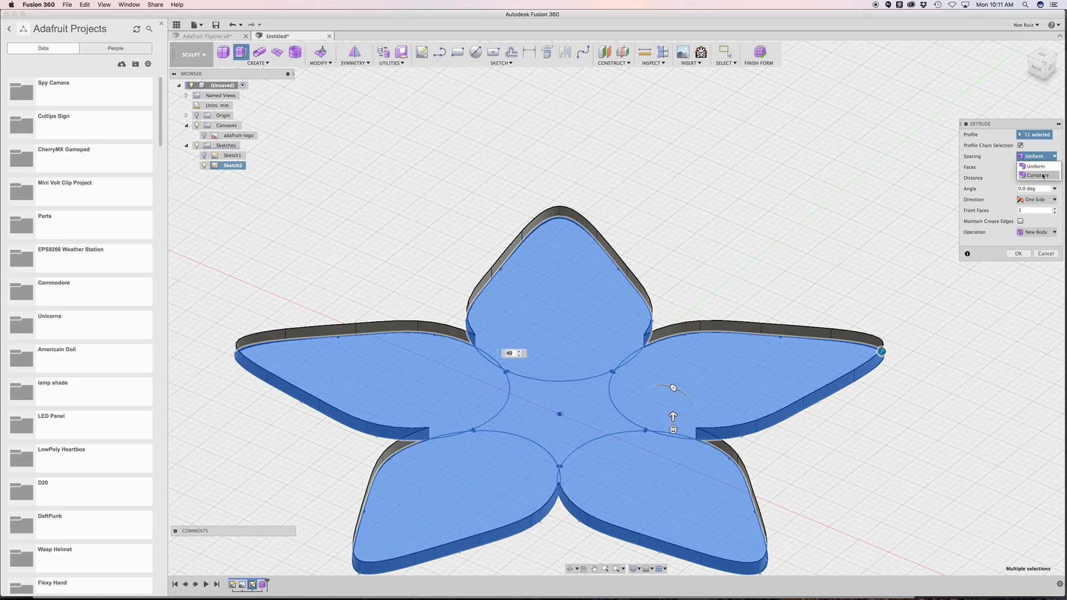
left_click(1037, 175)
left_click(1038, 158)
left_click(1037, 166)
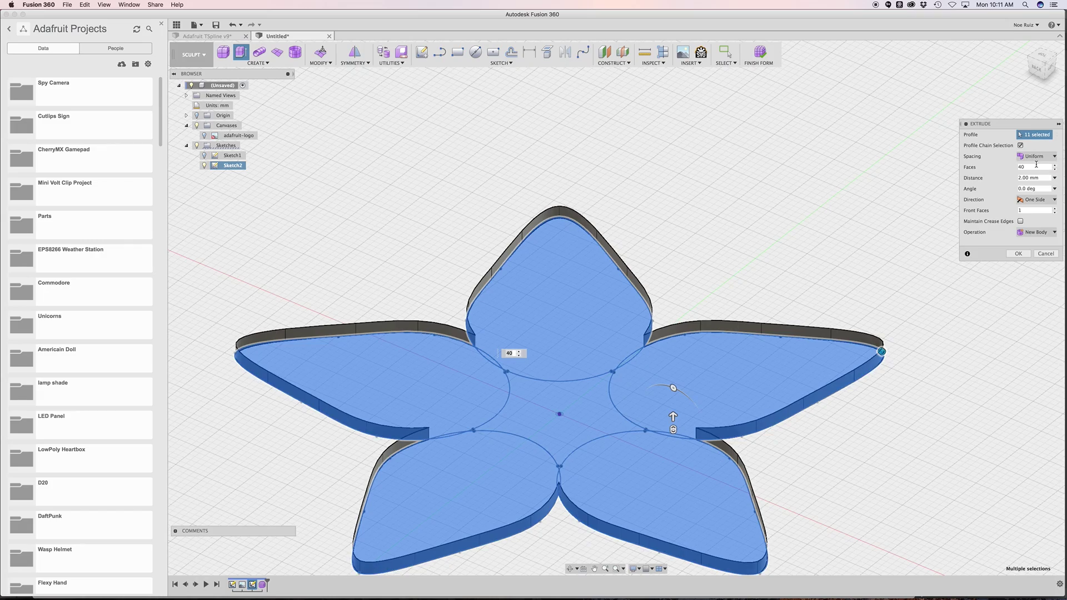
Step: Check the extruded flower walls from a top-down view and then tilted
scroll(786, 517, "down", 5)
middle_click_drag(798, 513, 812, 352)
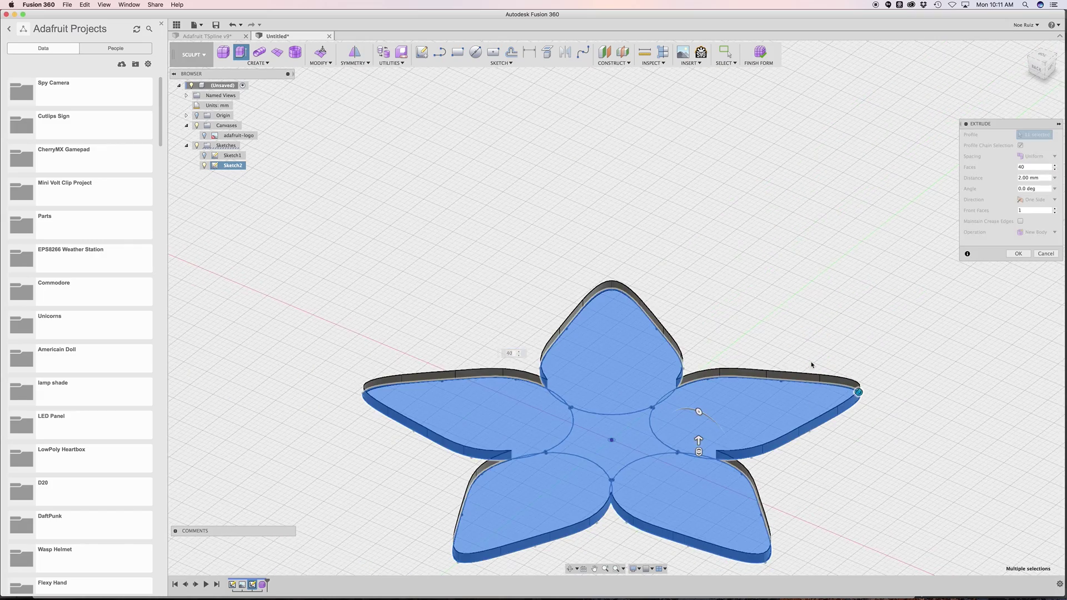
scroll(799, 422, "up", 3)
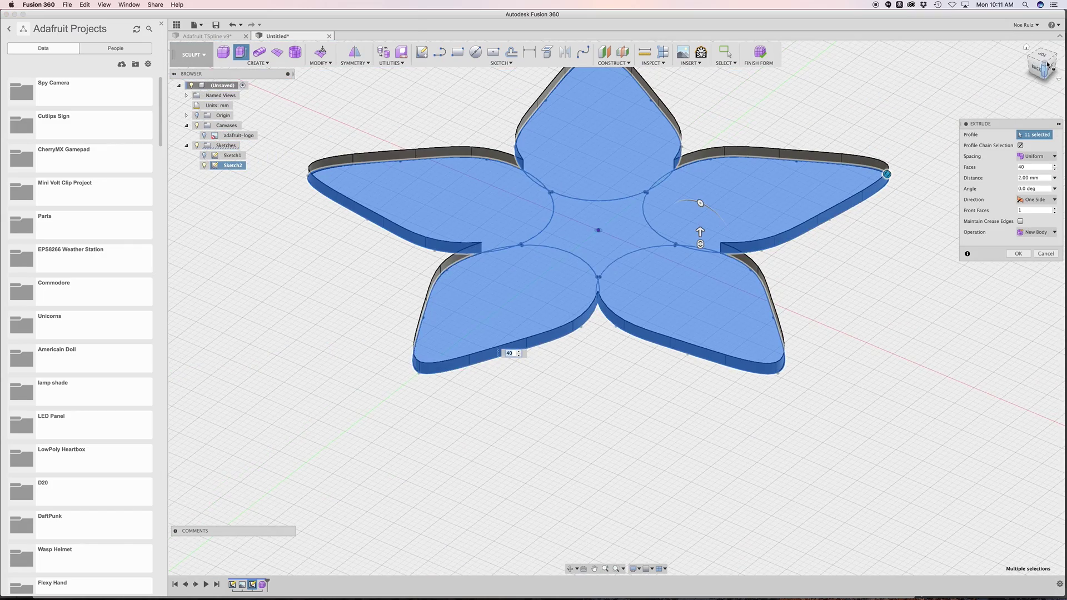
left_click(1045, 58)
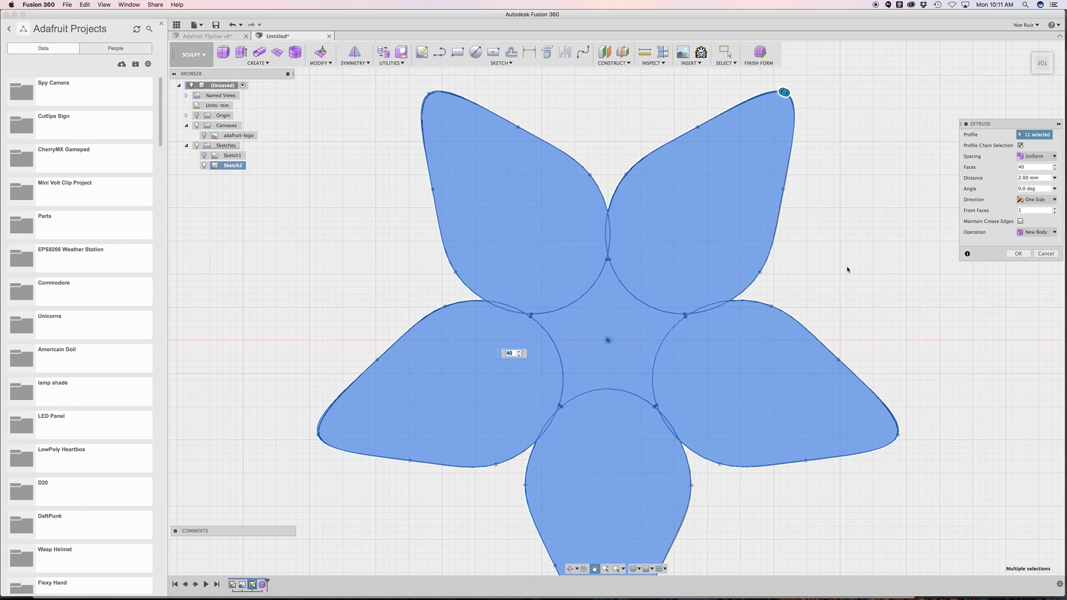
scroll(846, 269, "down", 2)
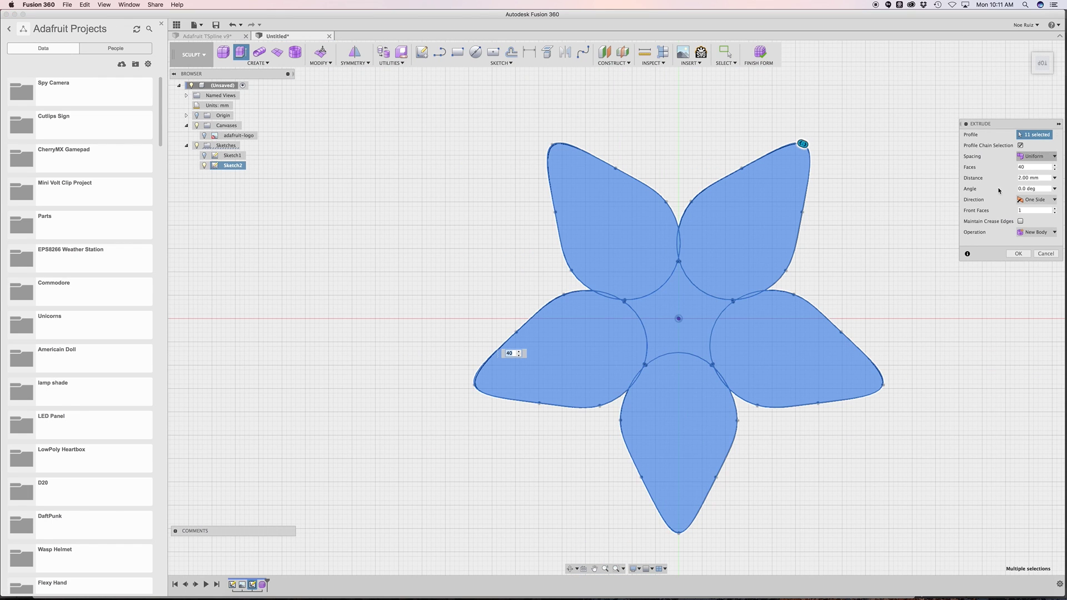
scroll(995, 280, "up", 4)
scroll(987, 193, "down", 1)
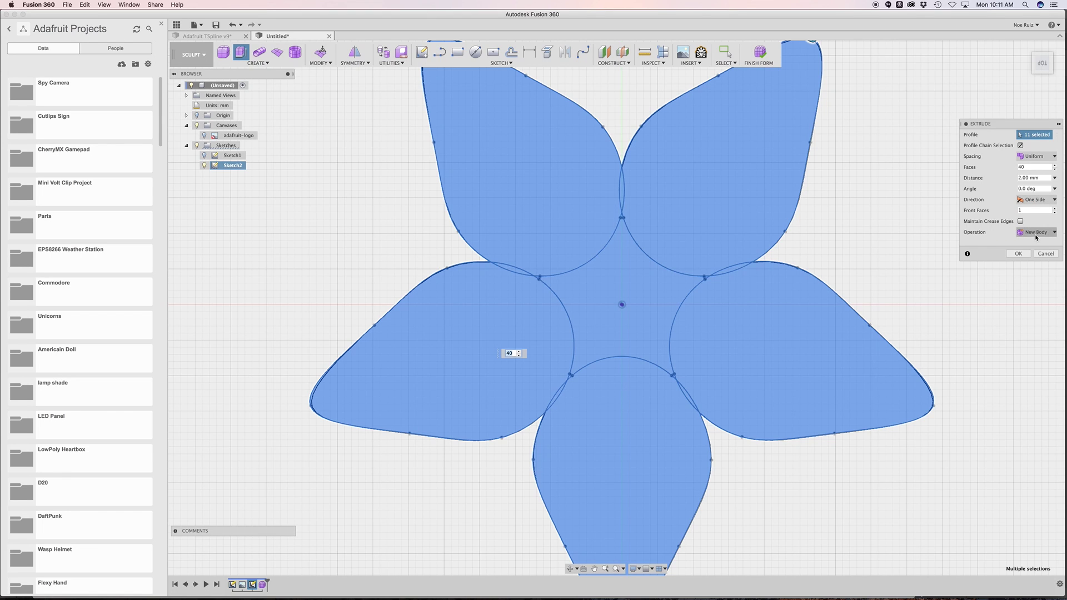
middle_click_drag(852, 215, 840, 171, "shift")
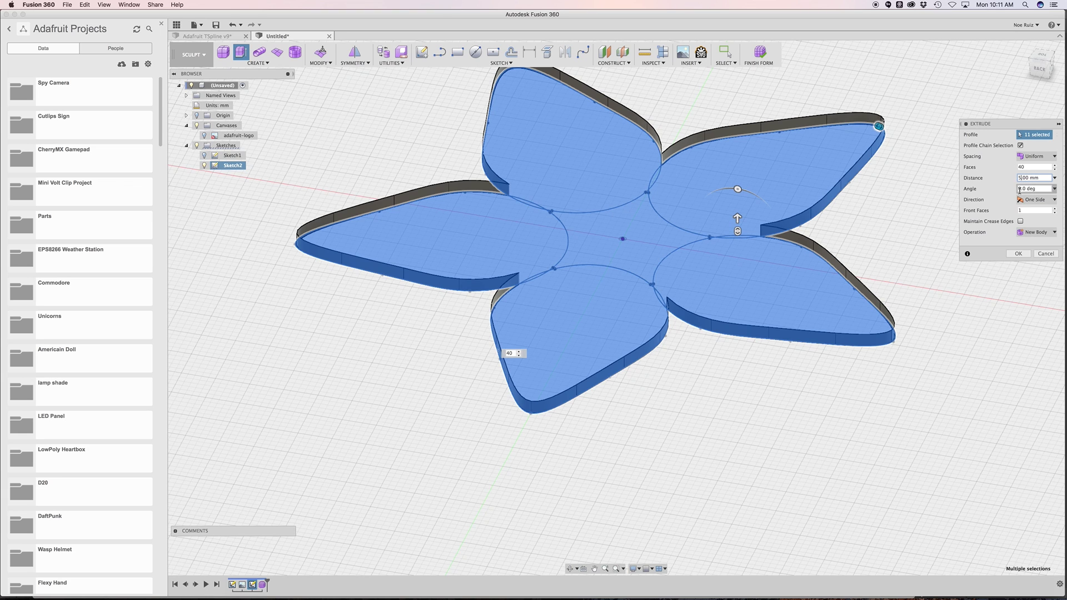
Step: Commit the 40-face flower extrusion and select the full top edge loop of the star walls
left_click(1021, 253)
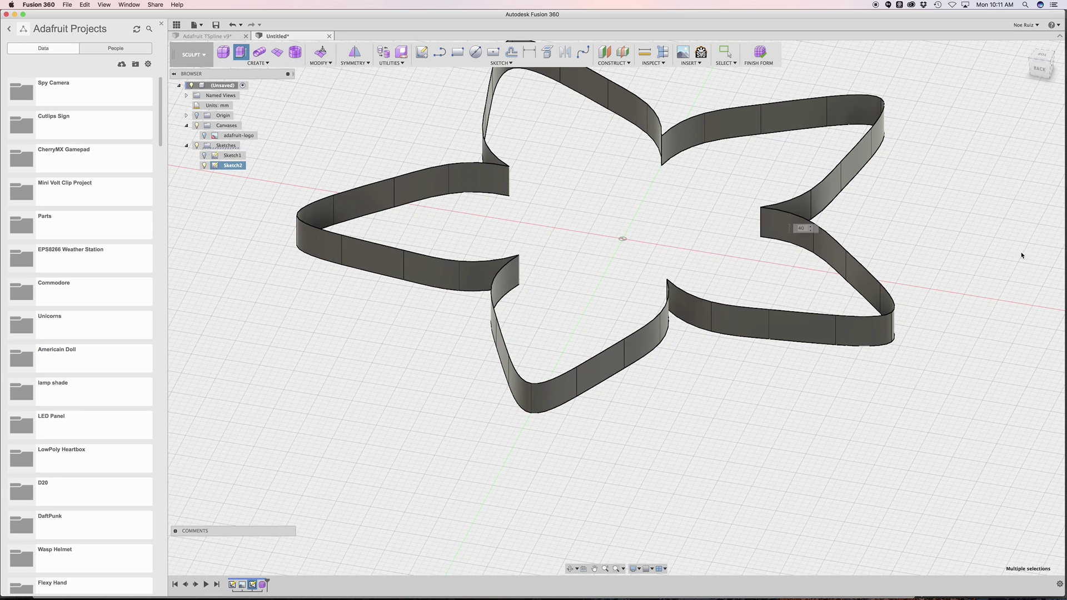
middle_click_drag(934, 198, 873, 250, "shift")
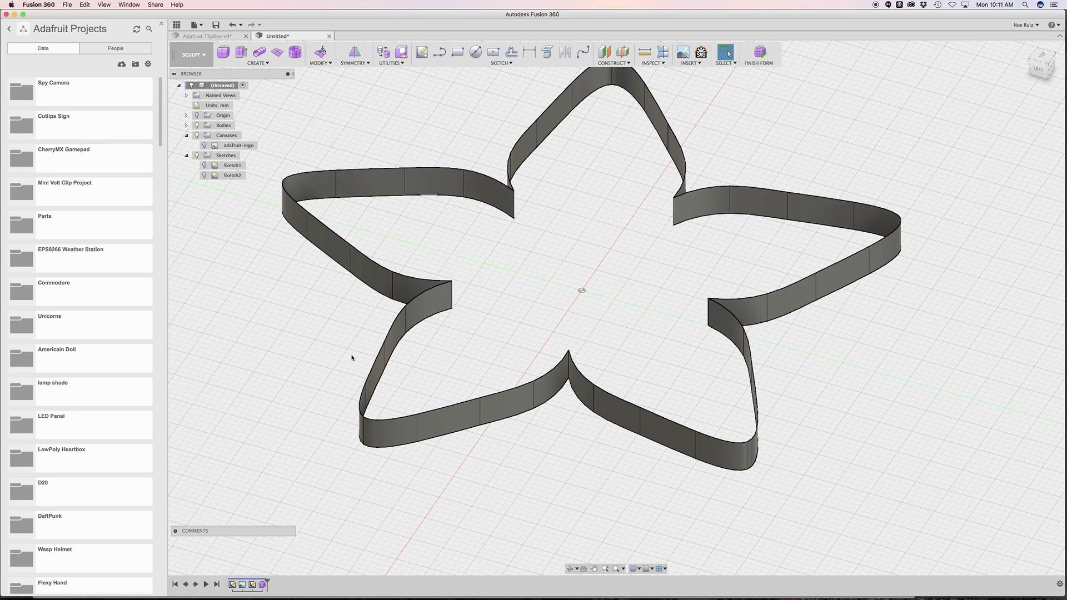
middle_click_drag(317, 352, 361, 347, "shift")
scroll(467, 343, "up", 5)
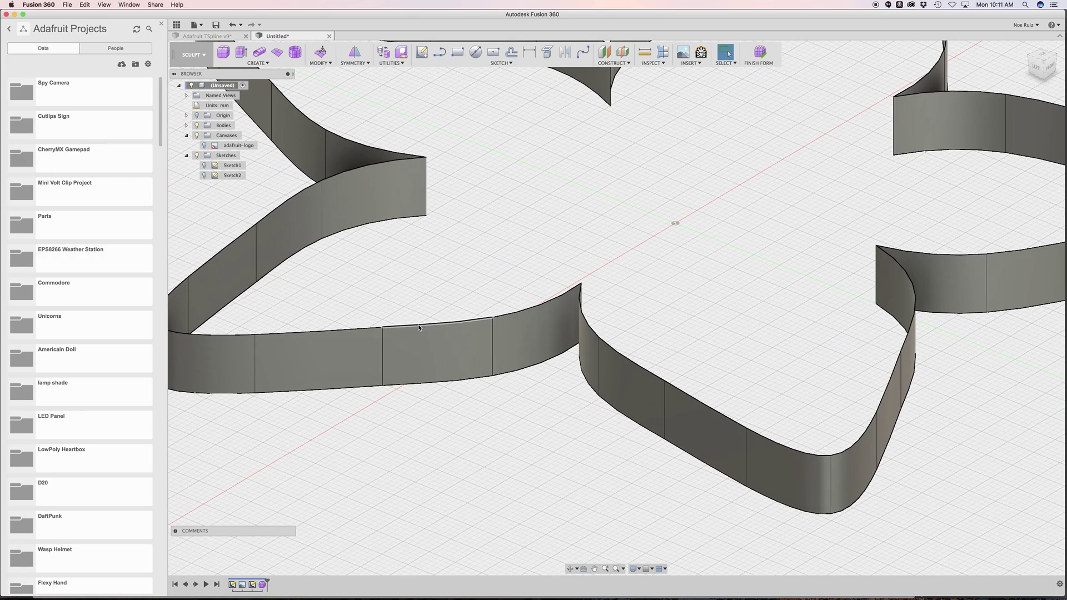
double_click(402, 328)
scroll(472, 310, "down", 2)
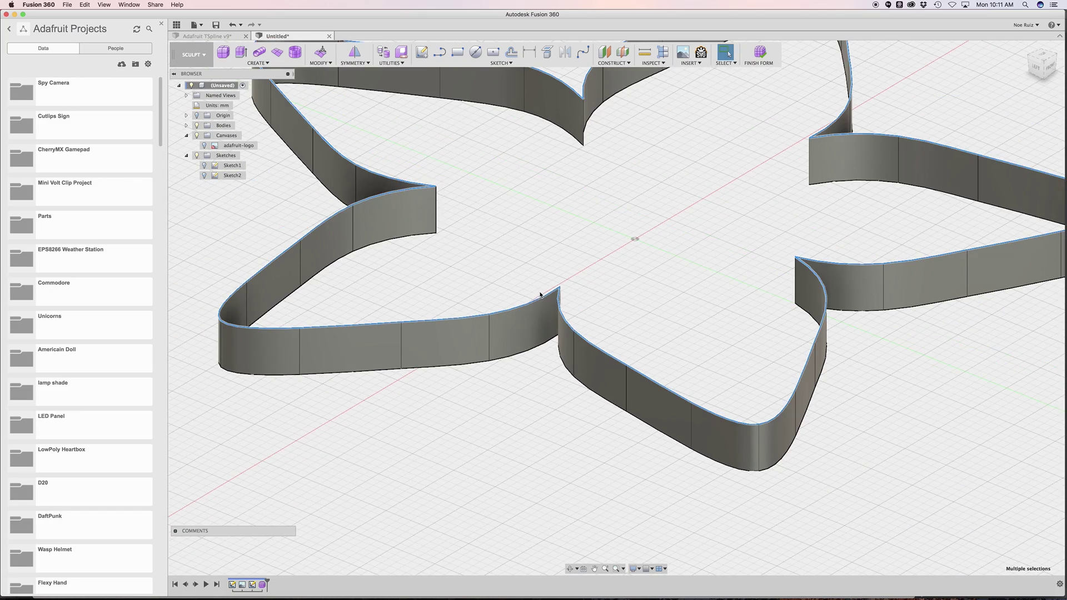
scroll(541, 295, "down", 3)
mouse_move(524, 218)
middle_mouse_down()
mouse_move(520, 280)
mouse_move(558, 290)
mouse_move(517, 286)
middle_mouse_up()
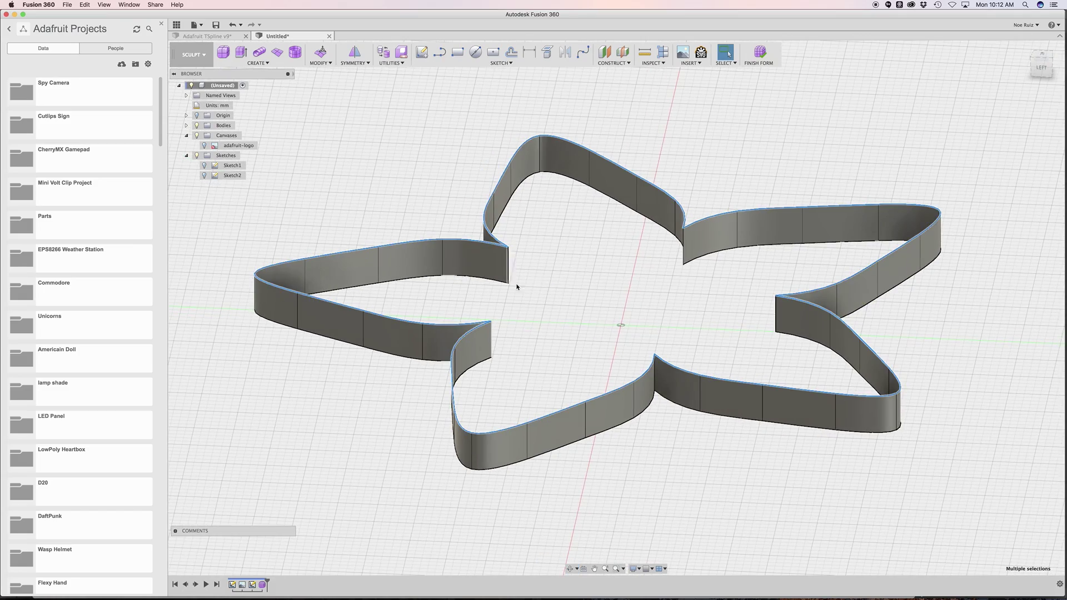
Step: Fill the open top of the star walls, first trying the Reduced Star fill style
right_click(557, 292)
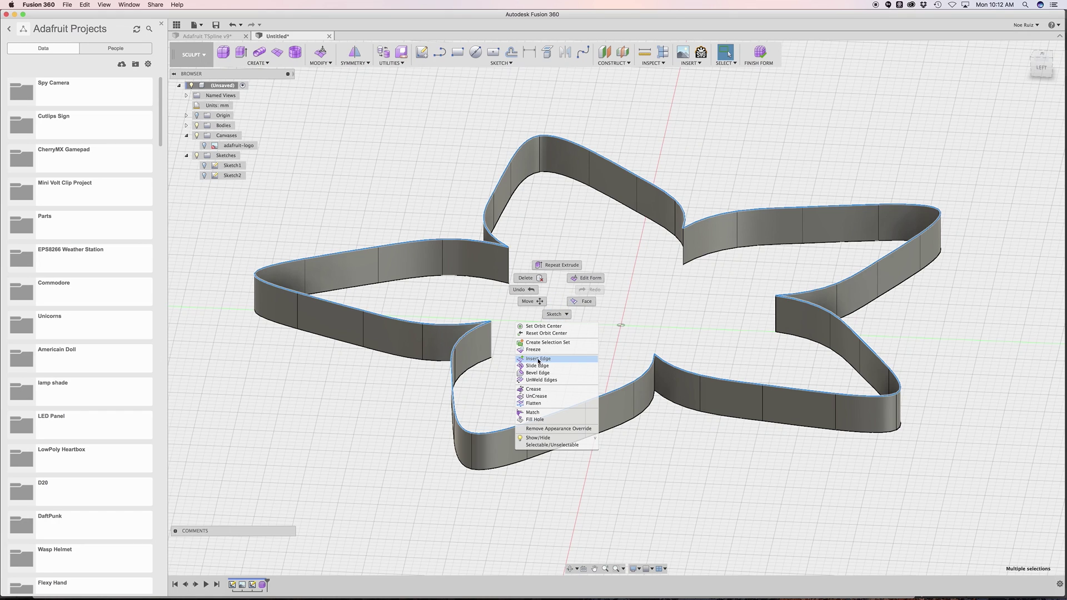
left_click(535, 419)
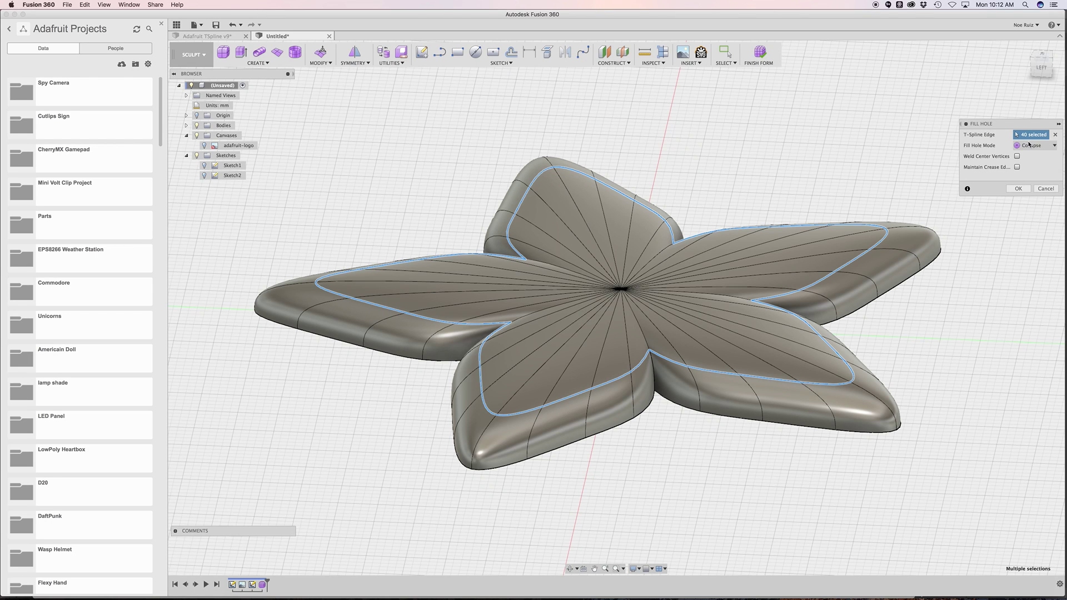
left_click(1031, 145)
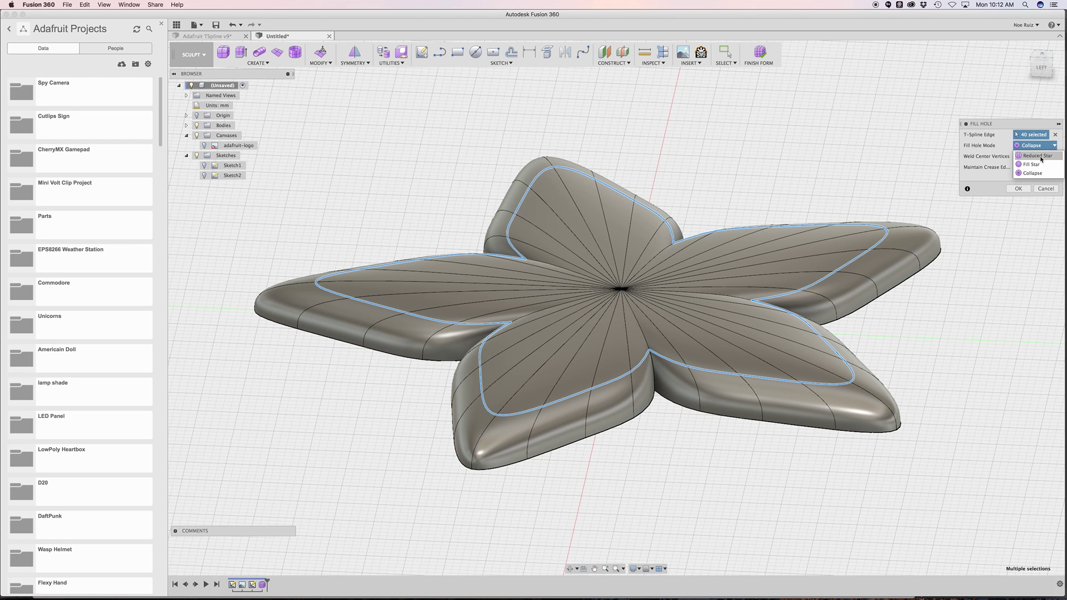
left_click(1037, 155)
middle_click_drag(781, 178, 737, 149, "shift")
scroll(709, 127, "up", 5)
scroll(709, 127, "down", 5)
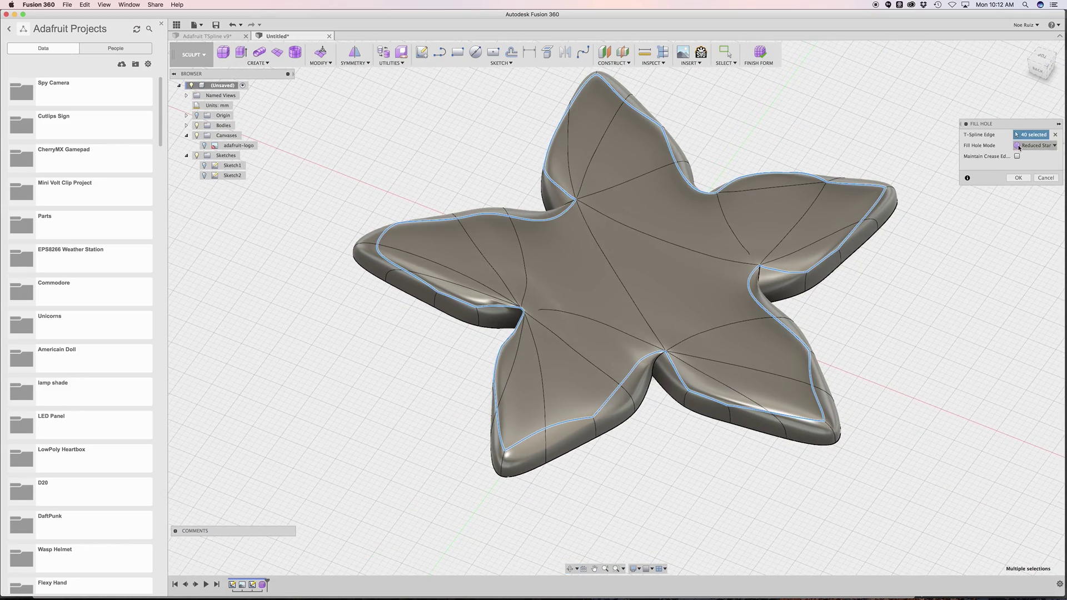
Step: Switch the Fill Hole Mode to Collapse and commit the radial fill
left_click(1025, 146)
left_click(1029, 168)
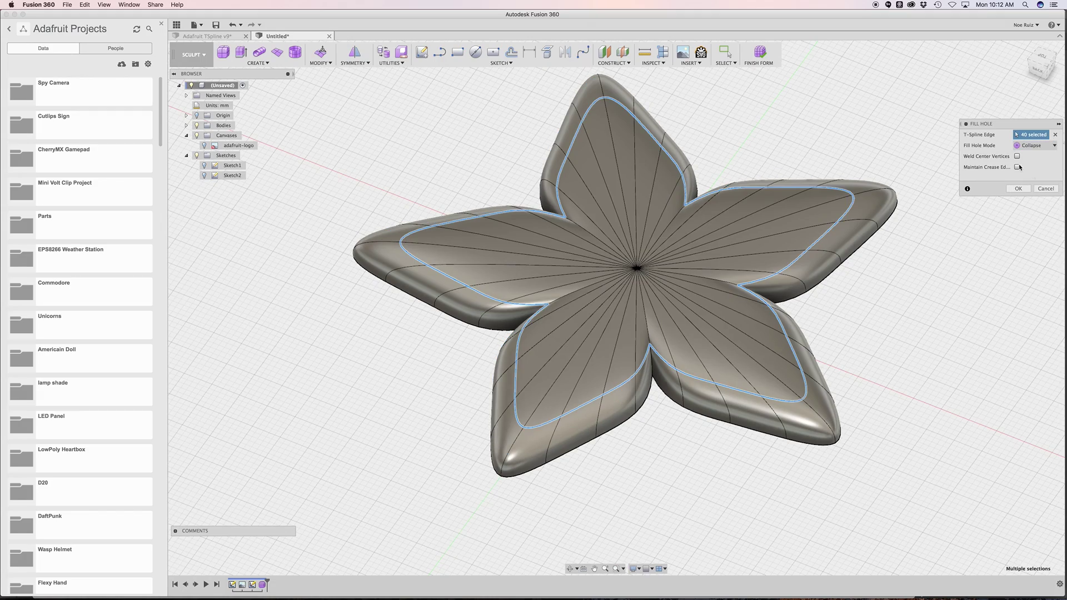
middle_click_drag(798, 158, 546, 131, "shift")
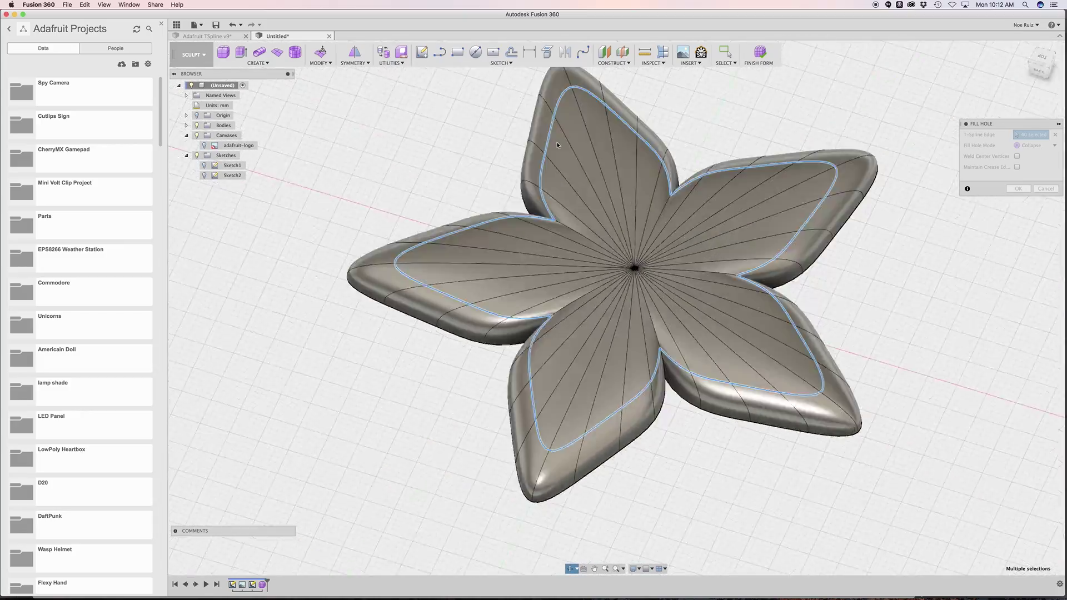
middle_click_drag(558, 145, 742, 146, "shift")
left_click(1018, 188)
middle_click_drag(828, 178, 894, 189, "shift")
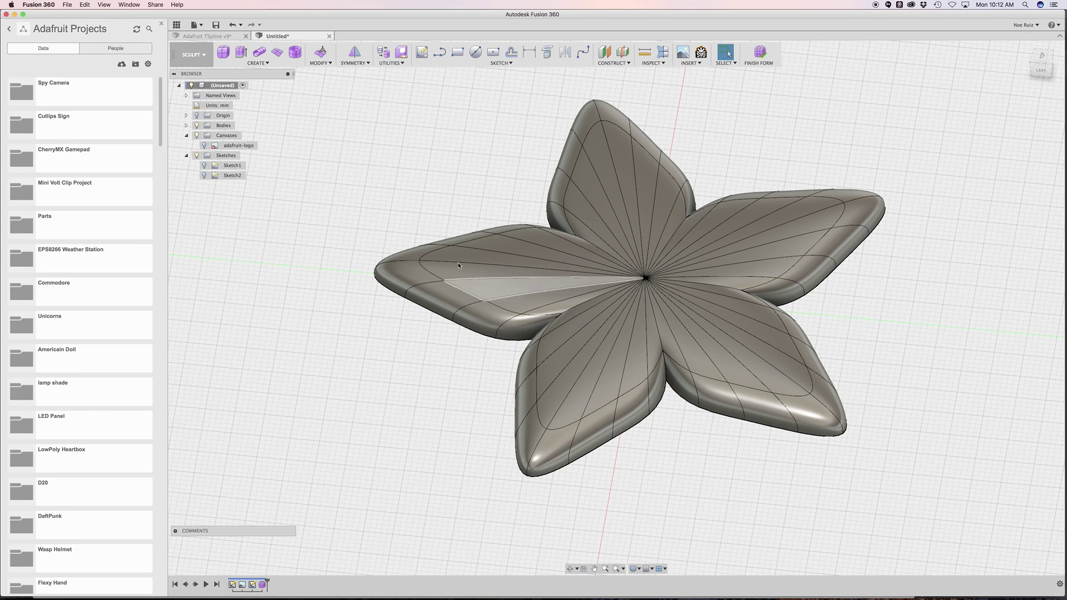
Step: Mirror-duplicate the petal body across the origin plane, then finish the form as a solid
left_click(359, 64)
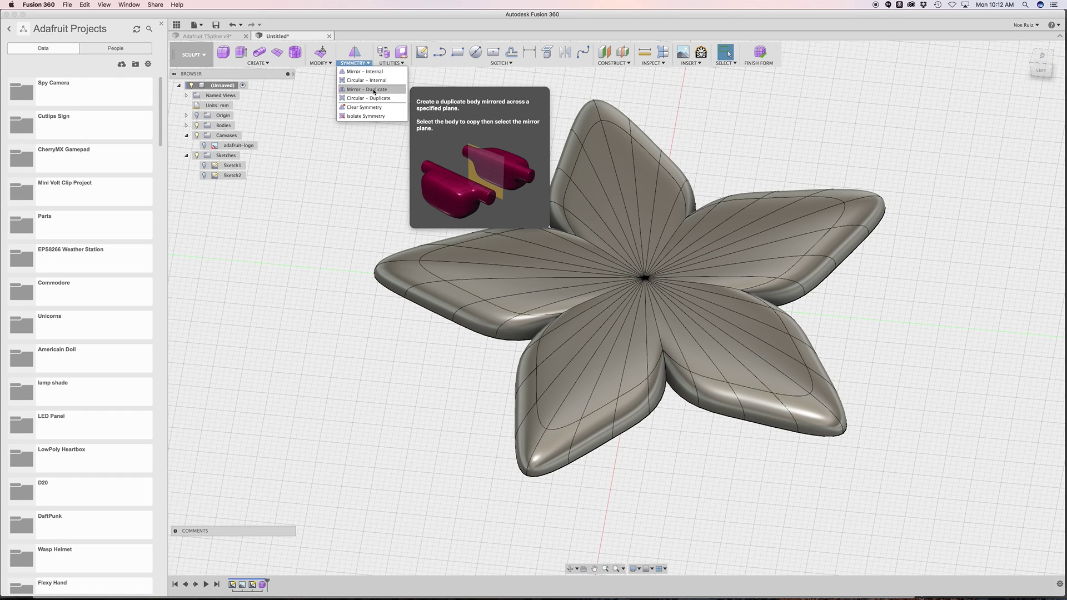
left_click(368, 89)
left_click(656, 220)
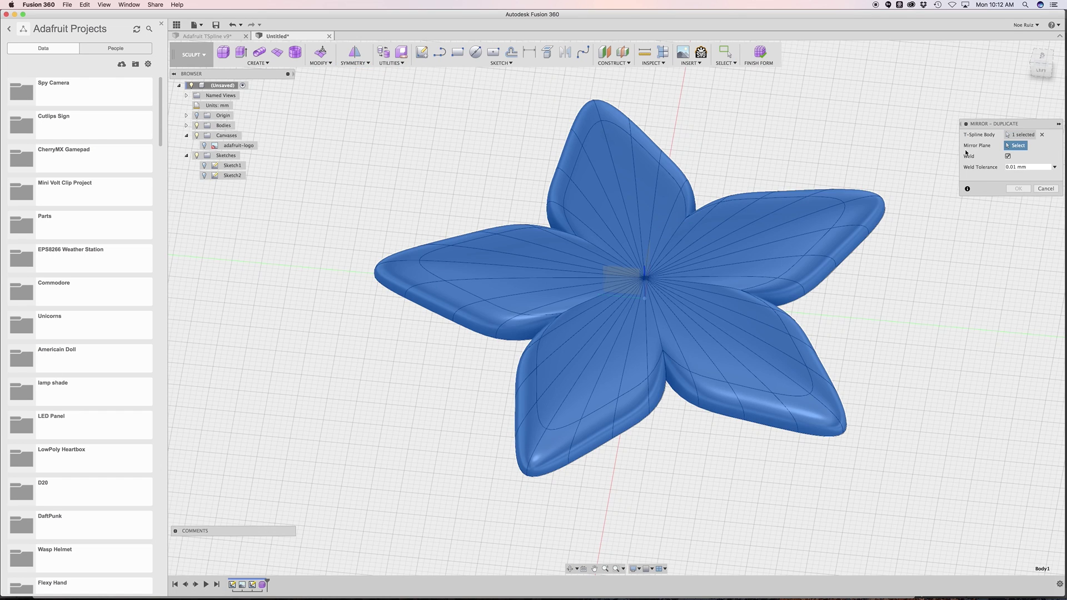
middle_click_drag(948, 261, 905, 181, "shift")
scroll(659, 330, "up", 5)
scroll(613, 294, "up", 3)
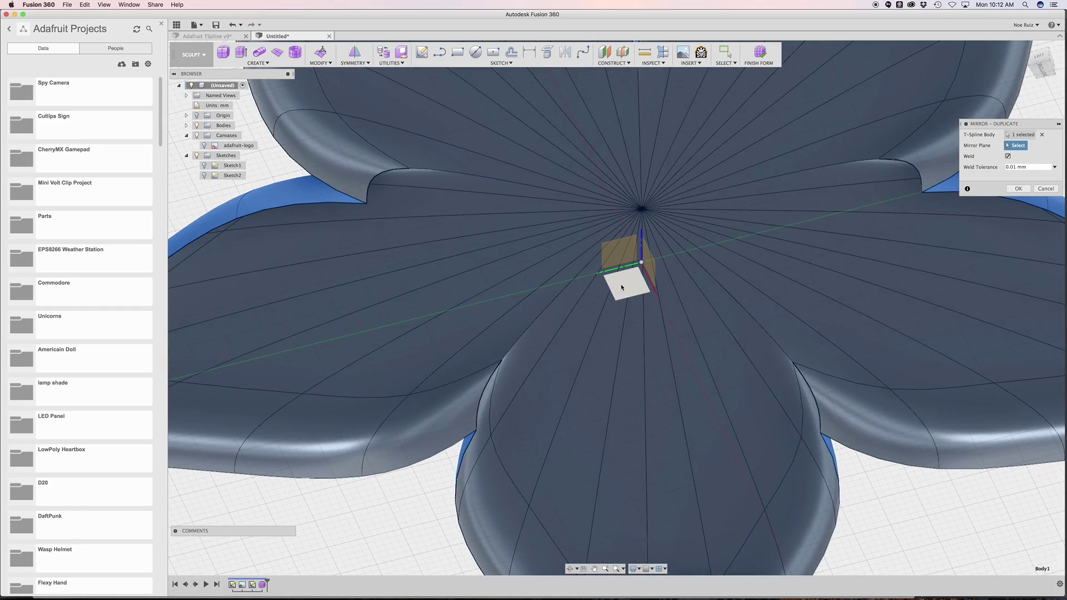
left_click(622, 285)
scroll(622, 284, "down", 8)
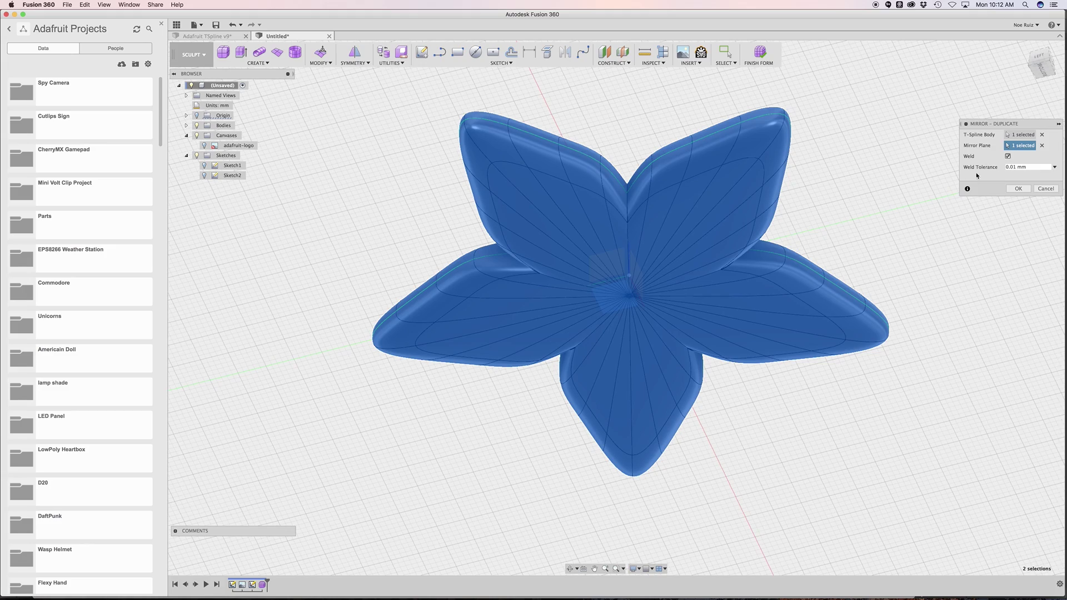
left_click(1017, 189)
middle_click_drag(874, 160, 829, 229, "shift")
left_click(760, 57)
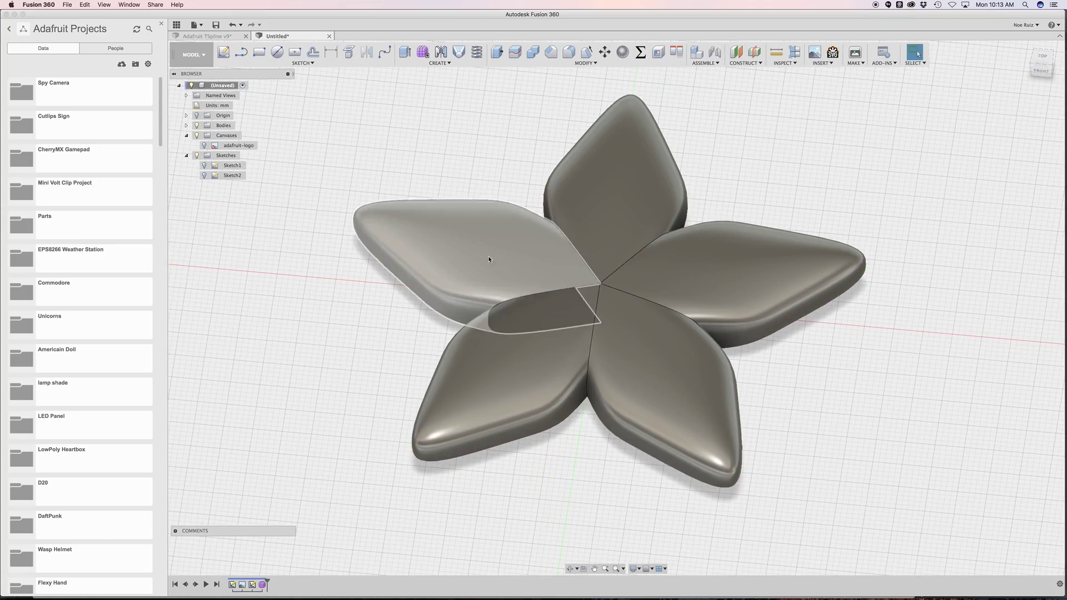
middle_click_drag(457, 159, 640, 346, "shift")
scroll(625, 293, "down", 5)
left_click(1026, 47)
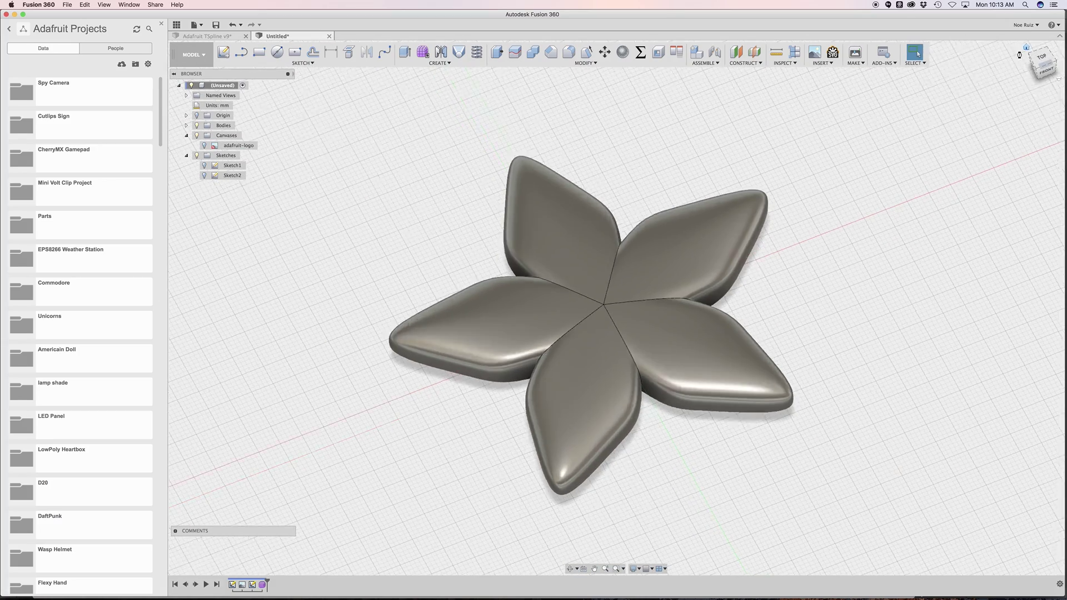
middle_click_drag(507, 219, 537, 306, "shift")
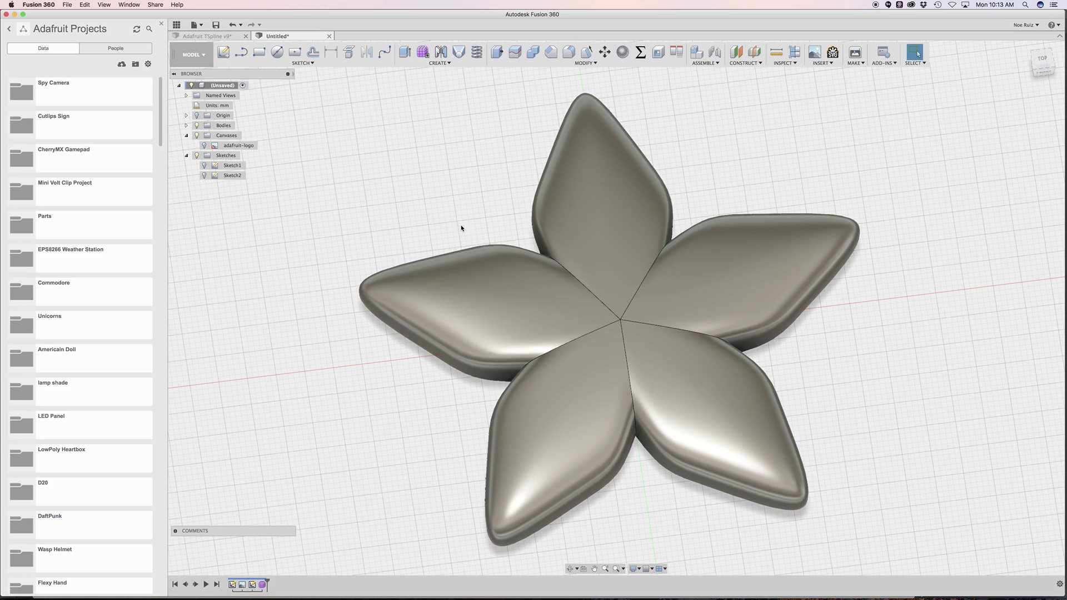
middle_click_drag(462, 228, 513, 291, "shift")
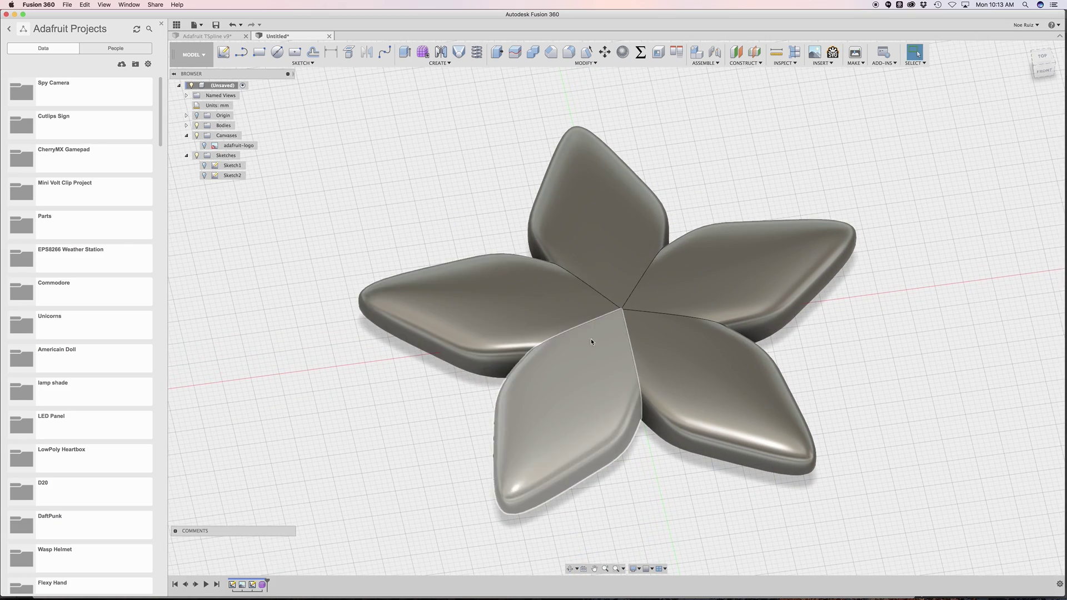
middle_click_drag(575, 301, 465, 234, "shift")
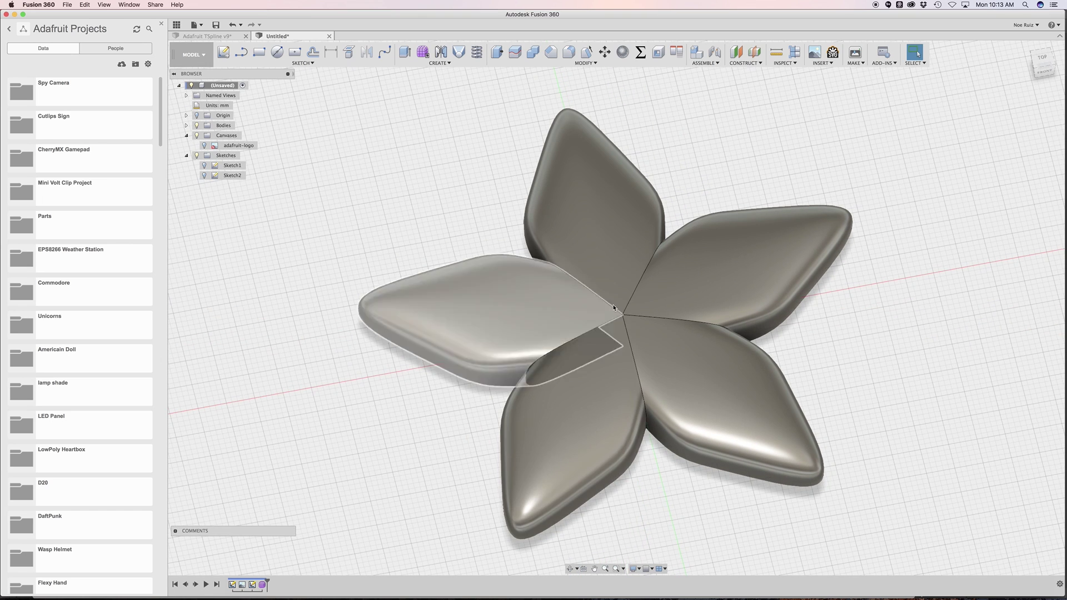
left_click(204, 177)
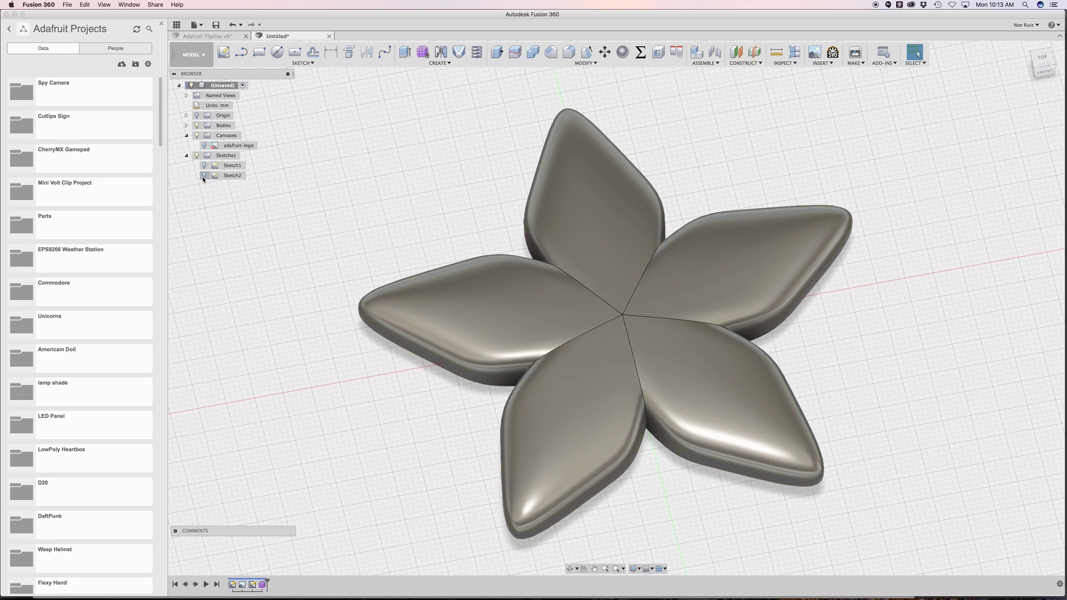
Step: Extrude the central 22 mm Sketch1 circle symmetrically as a cut through the flower's centre
mouse_move(328, 311)
middle_mouse_down("shift")
mouse_move(334, 261)
mouse_move(328, 312)
middle_mouse_up("shift")
left_click(232, 174)
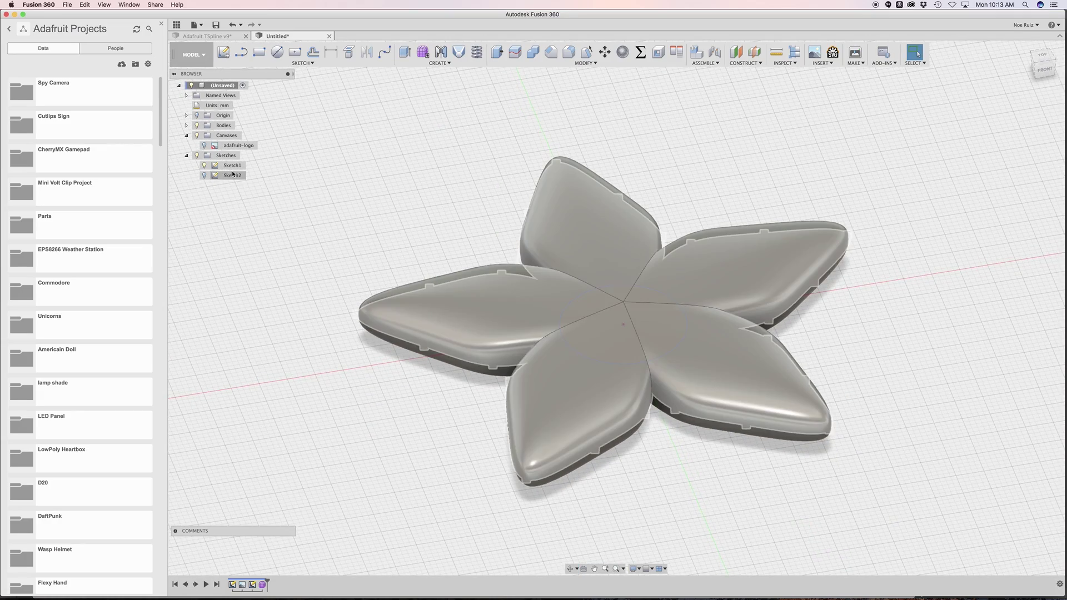
key("e")
left_click(621, 321)
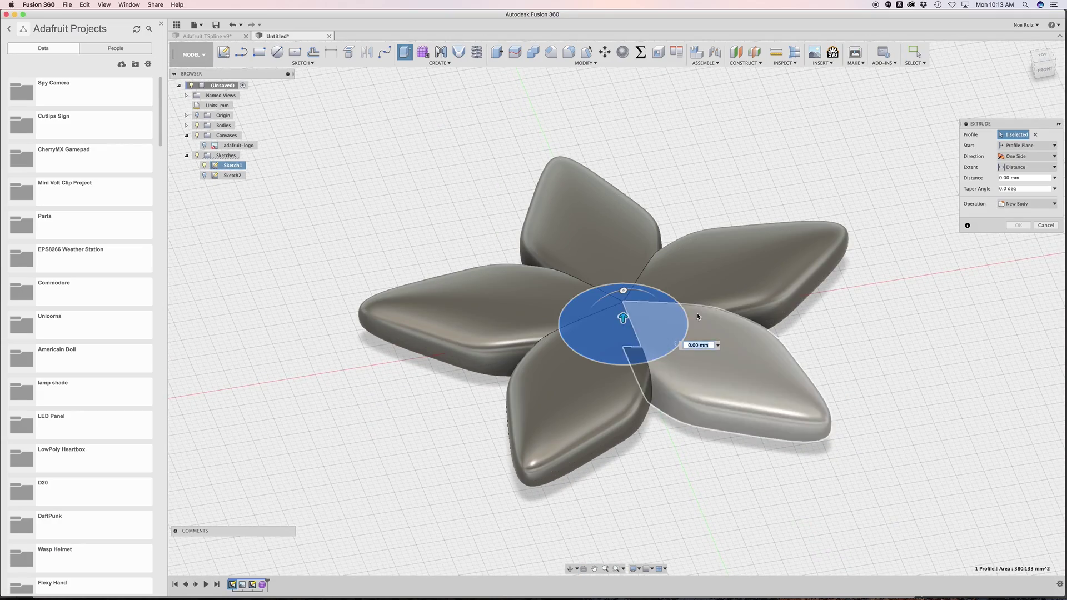
left_click(1036, 157)
left_click(1023, 184)
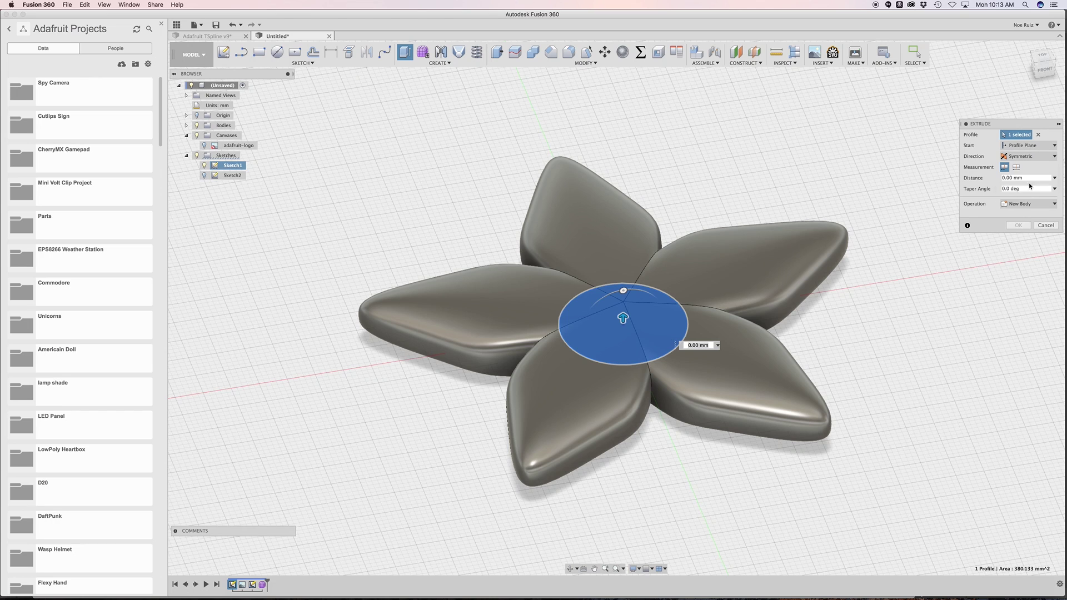
left_click_drag(623, 312, 623, 174)
key("Return")
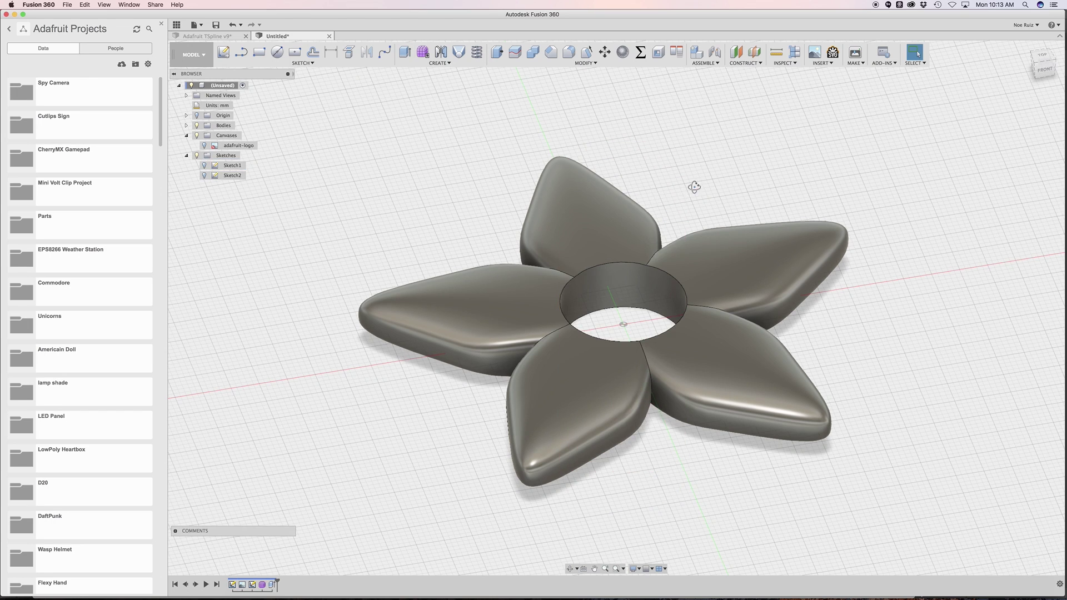
middle_click_drag(693, 186, 591, 235, "shift")
scroll(567, 279, "up", 5)
Step: Select the top and bottom rim edges of the centre hole for a fillet
key("f")
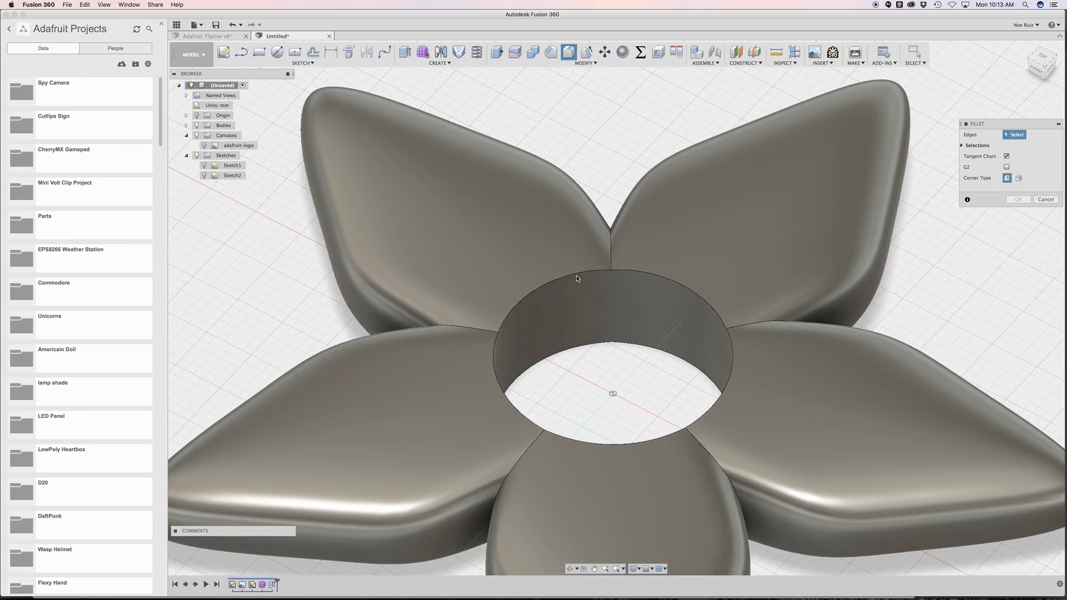
left_click(577, 279)
left_click(692, 285)
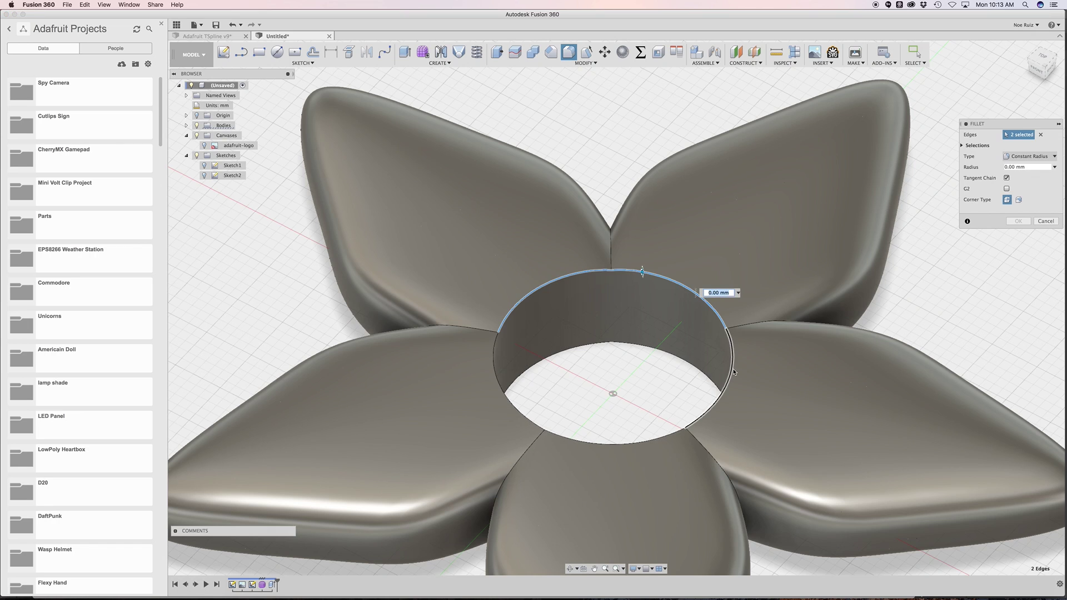
left_click(656, 442)
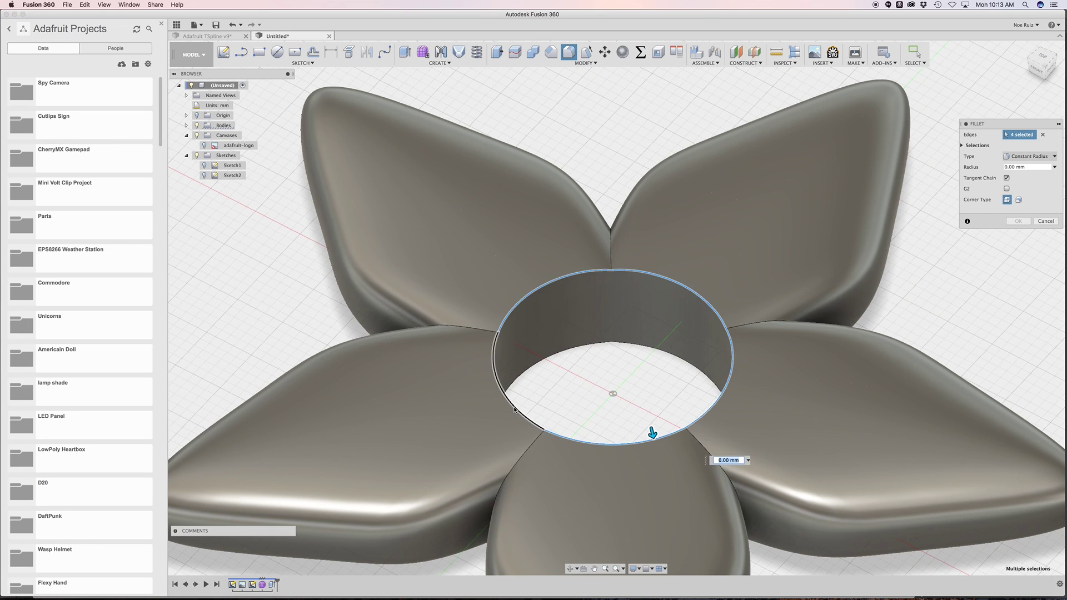
left_click(525, 416)
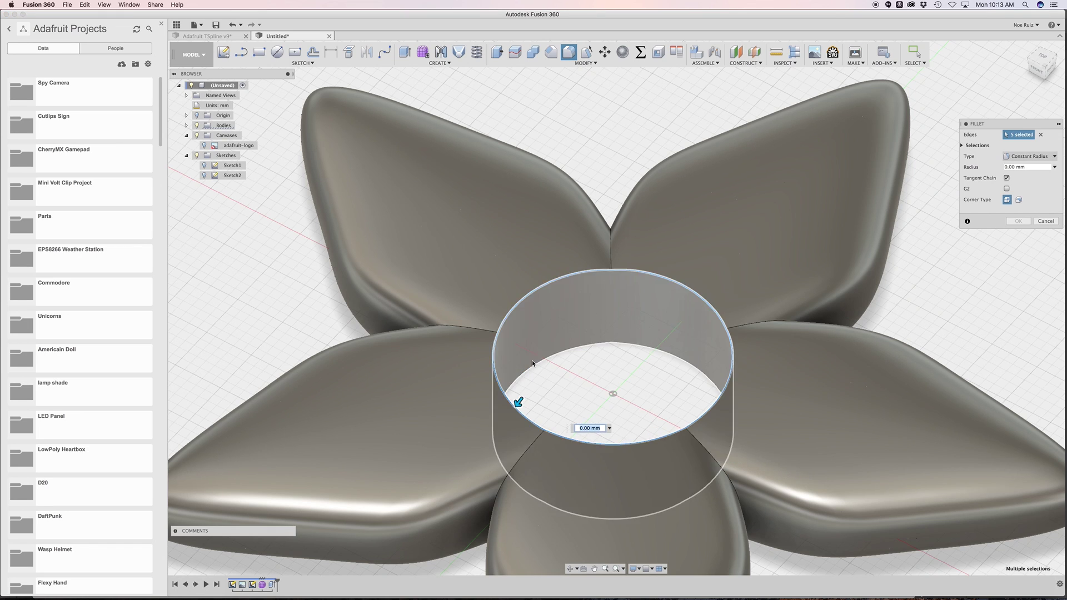
left_click(653, 350)
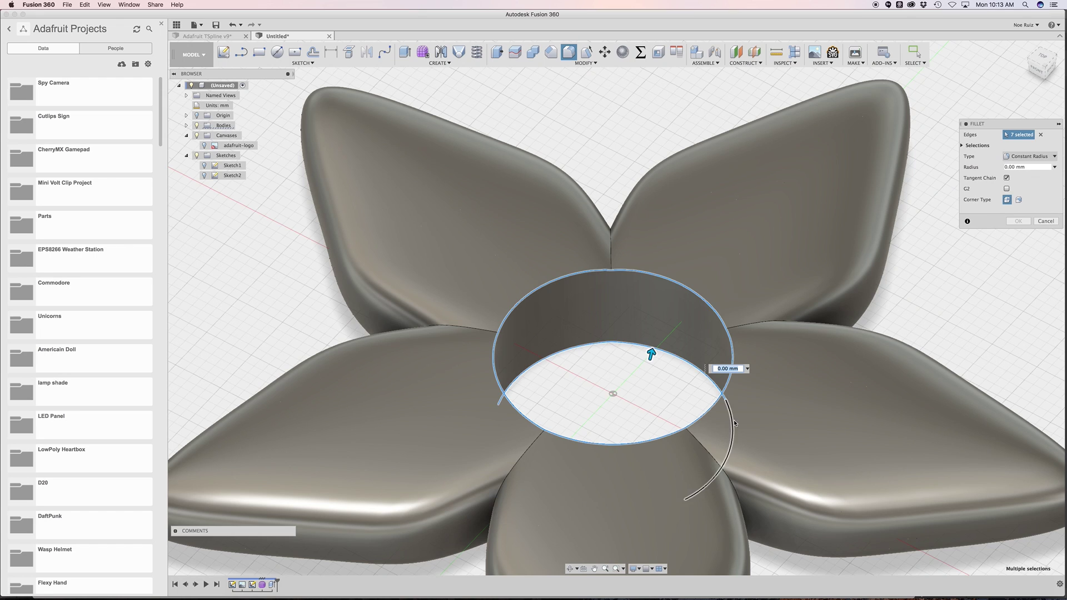
left_click(663, 512)
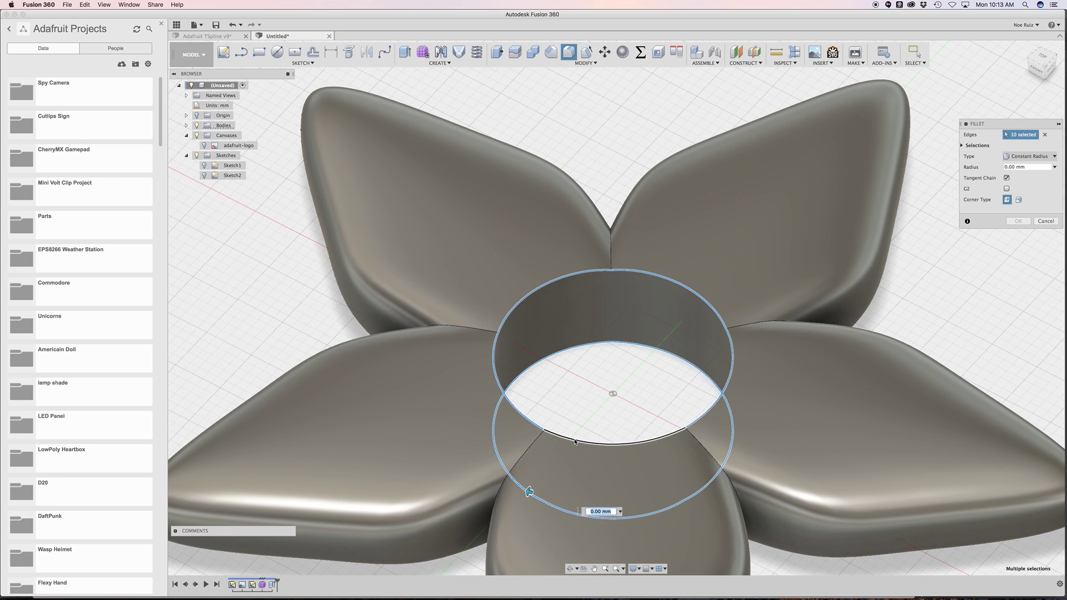
Step: Set the fillet radius to 1 mm and apply it to the hole rims
type("2")
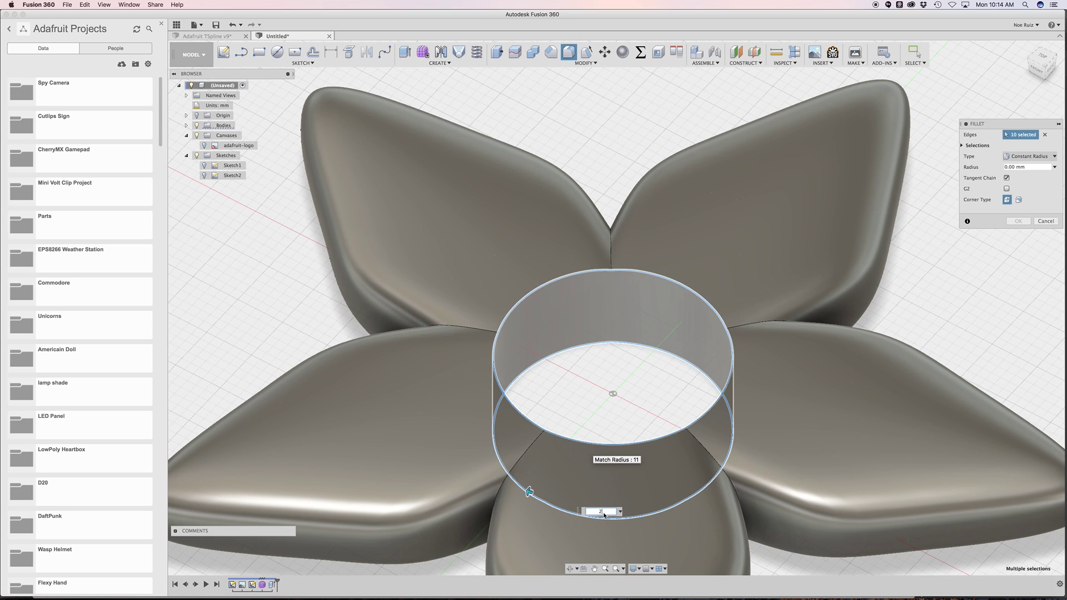
key("Return")
type("1")
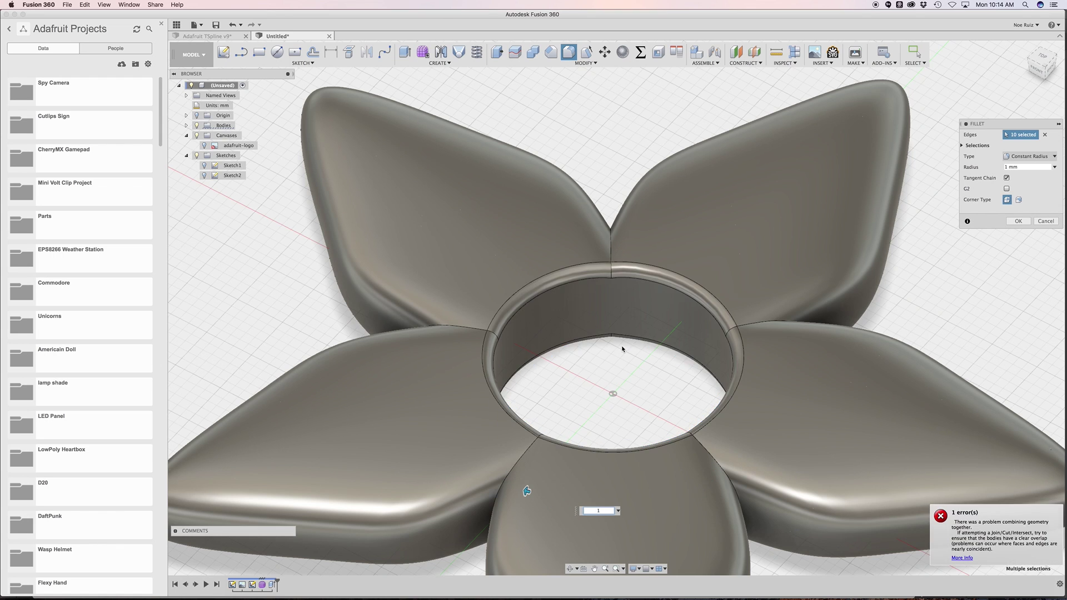
scroll(622, 350, "down", 2)
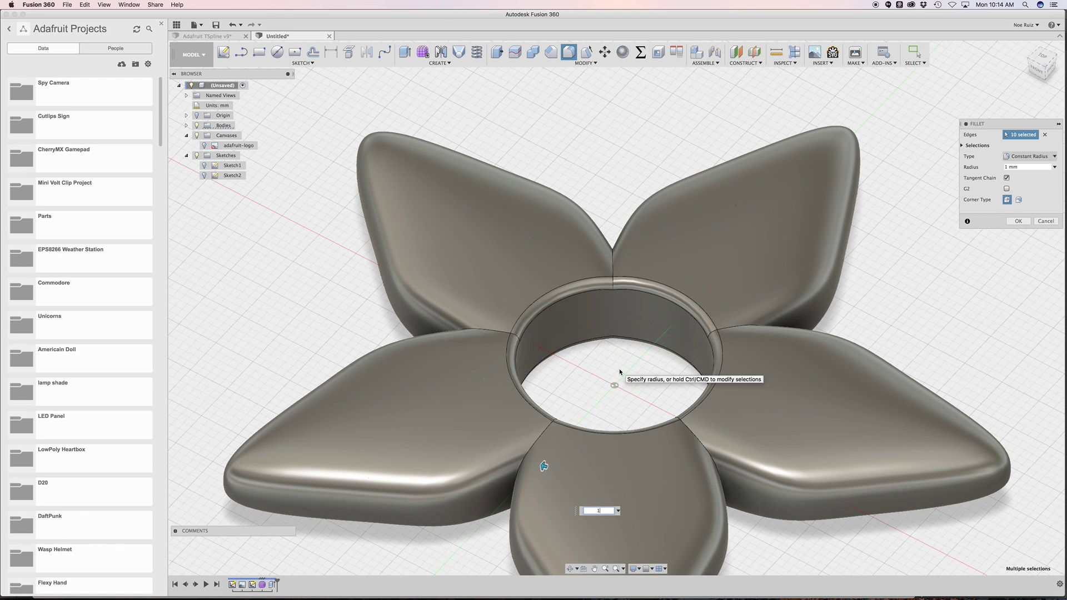
scroll(617, 381, "down", 2)
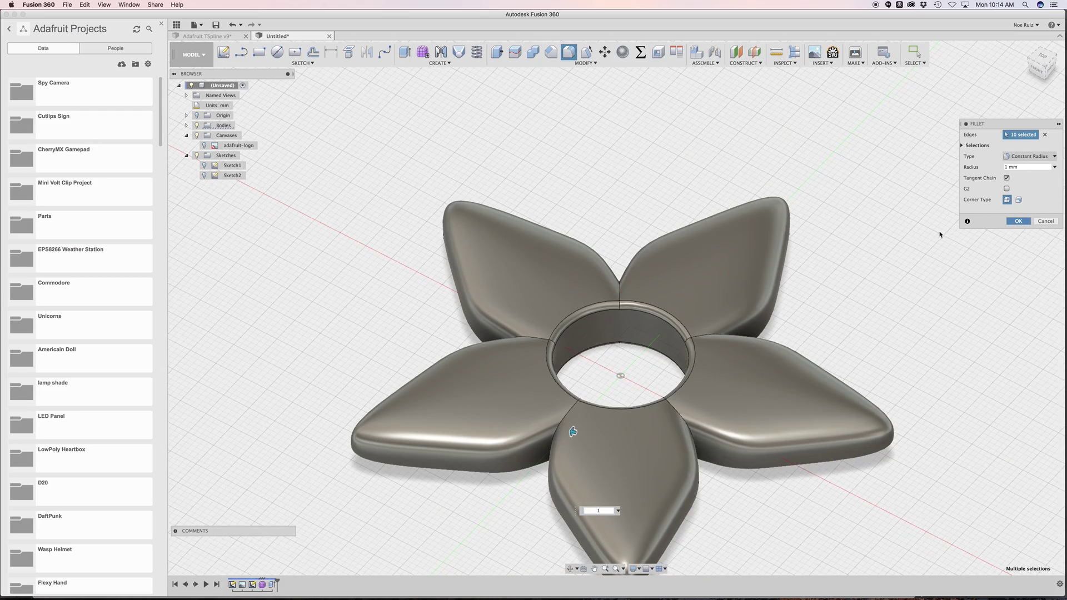
left_click(1007, 223)
Step: Orbit the flower to inspect the rounded rims from top-down and edge-on views
middle_click_drag(924, 226, 909, 246, "shift")
middle_click_drag(870, 353, 750, 281)
scroll(850, 283, "up", 2)
scroll(849, 283, "down", 3)
scroll(747, 247, "up", 4)
scroll(747, 247, "down", 4)
scroll(674, 291, "up", 4)
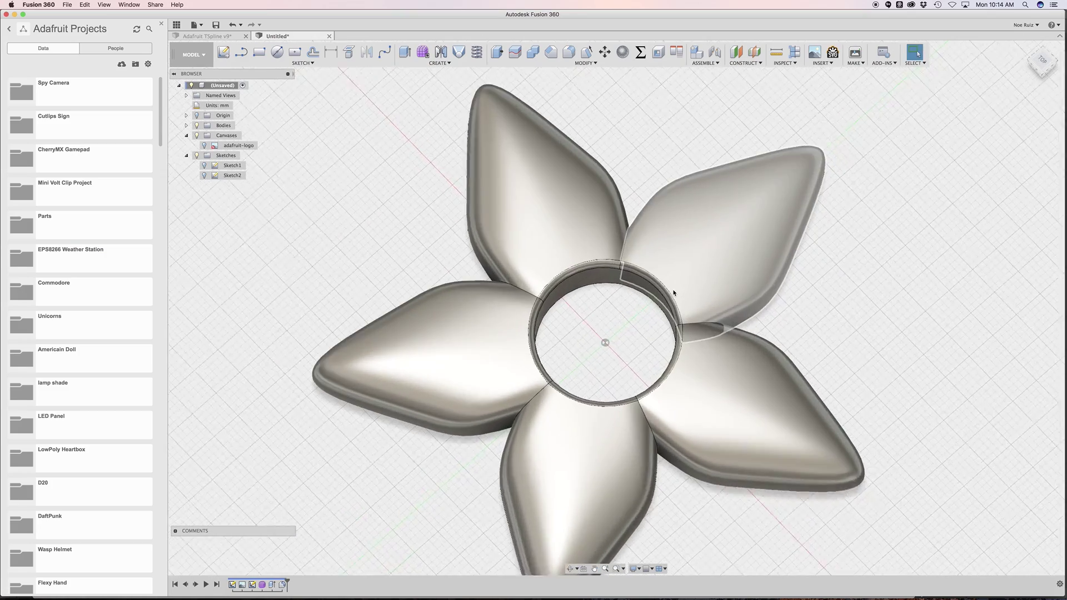
scroll(674, 292, "down", 2)
mouse_move(674, 290)
middle_mouse_down("shift")
mouse_move(788, 242)
mouse_move(805, 289)
mouse_move(762, 291)
middle_mouse_up("shift")
Step: Turn off the Bodies visibility in the Browser so only the 22 mm circle sketch shows
scroll(614, 297, "up", 5)
scroll(614, 294, "down", 3)
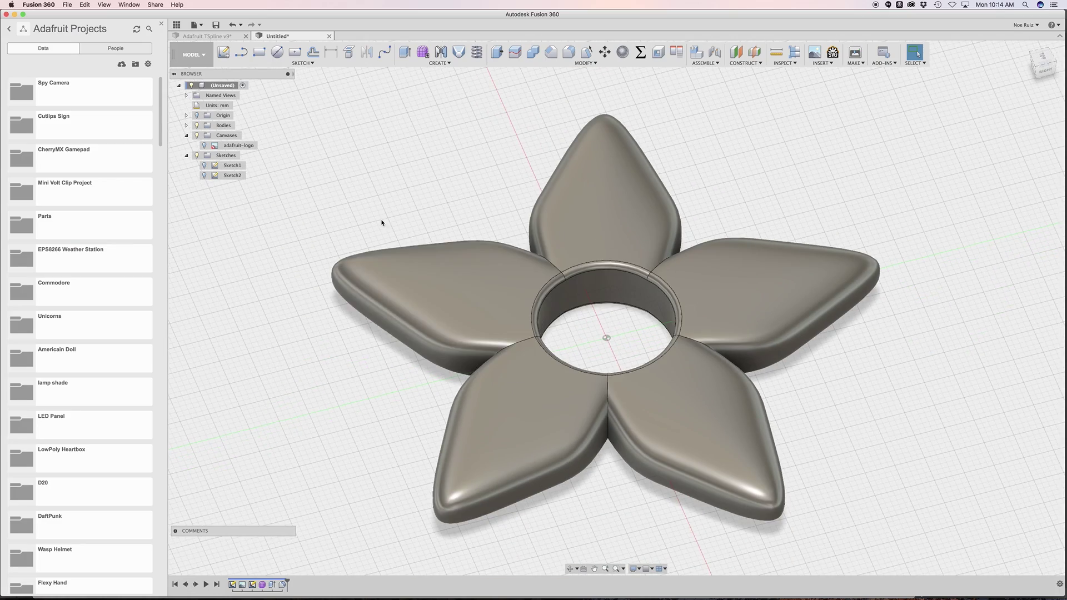
middle_click_drag(400, 211, 384, 176, "shift")
scroll(450, 231, "up", 5)
scroll(442, 221, "down", 3)
scroll(392, 183, "down", 4)
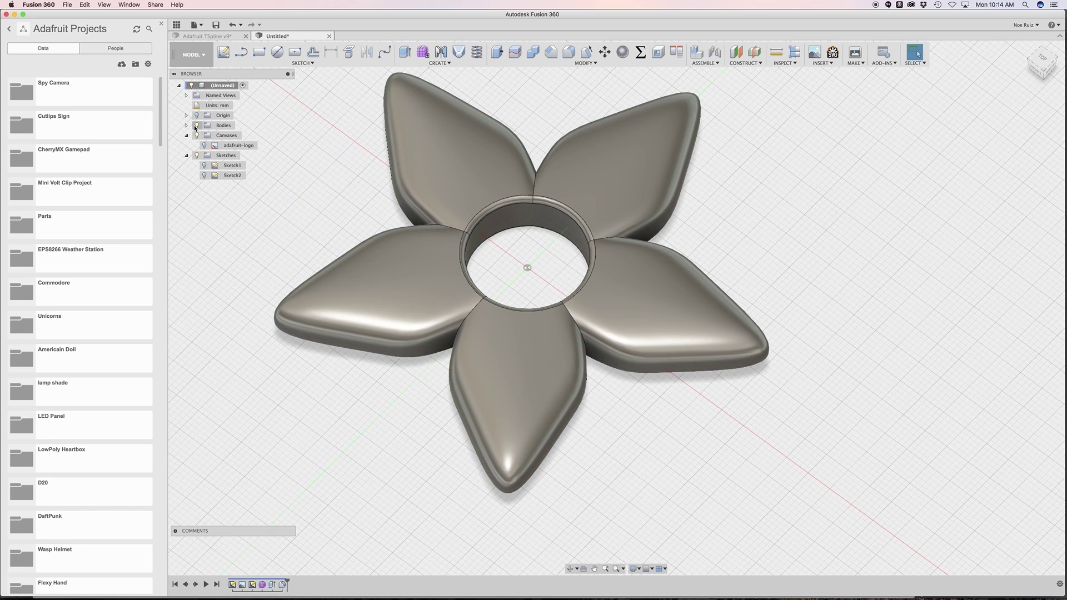
left_click(197, 126)
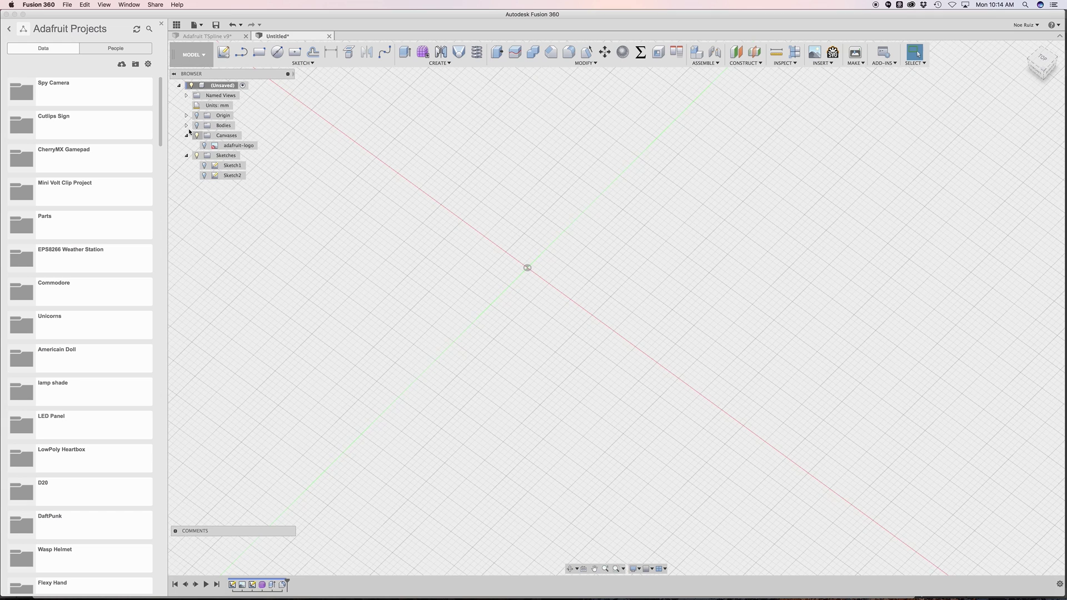
Step: Reopen Sketch1 and offset the 22 mm circle outward by 5 mm
double_click(217, 167)
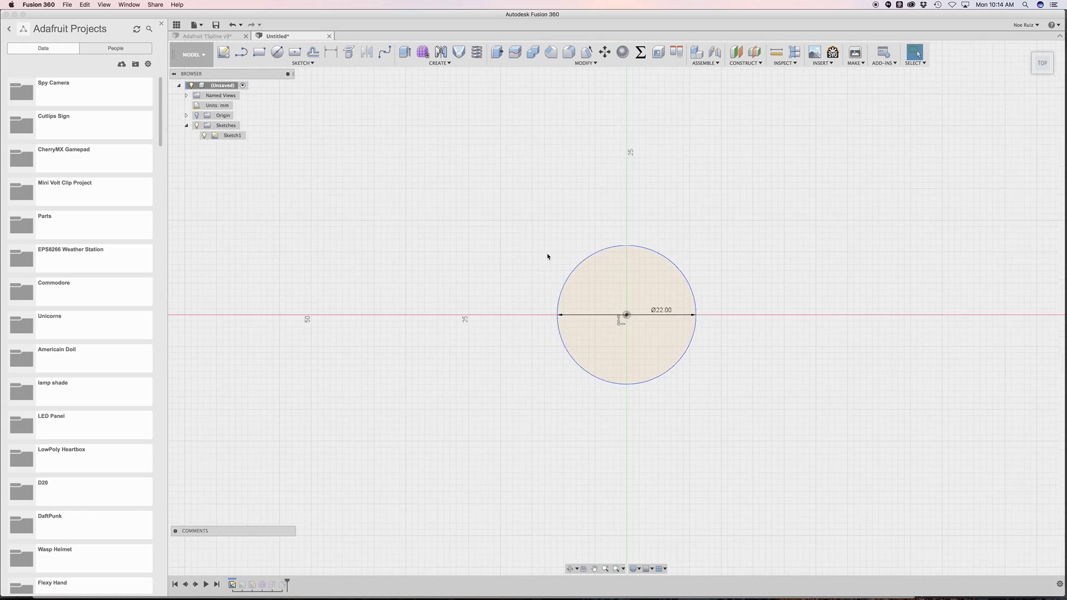
scroll(547, 254, "up", 5)
middle_click_drag(651, 251, 532, 220)
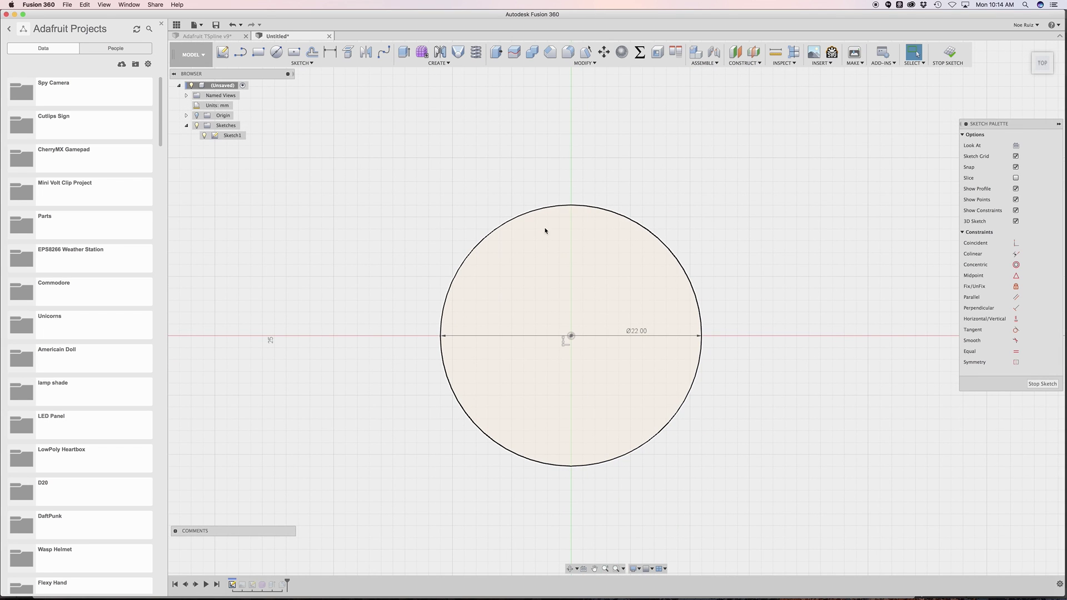
left_click(662, 238)
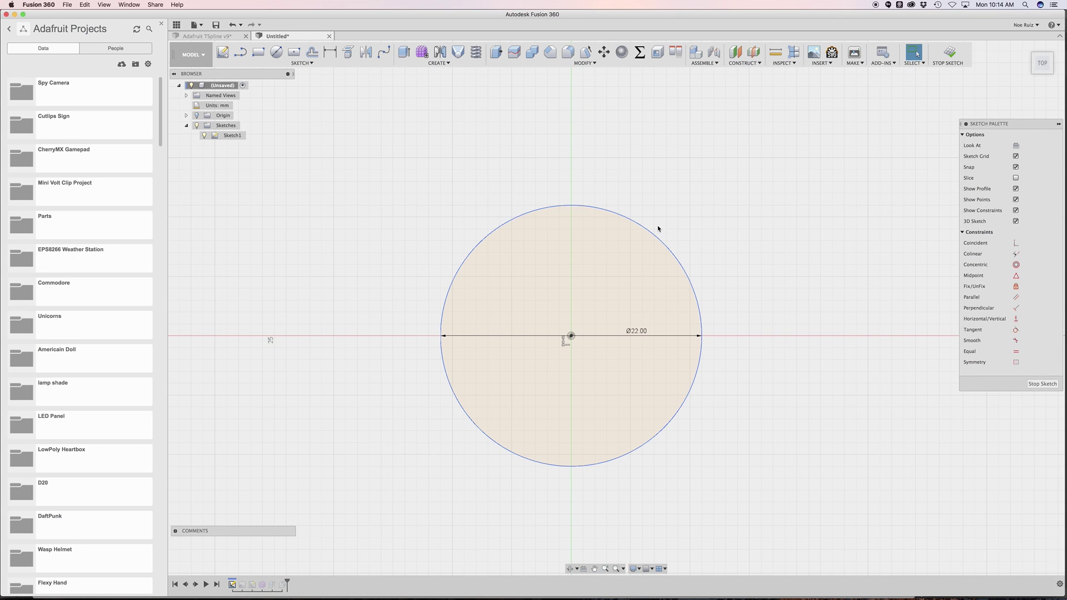
key("o")
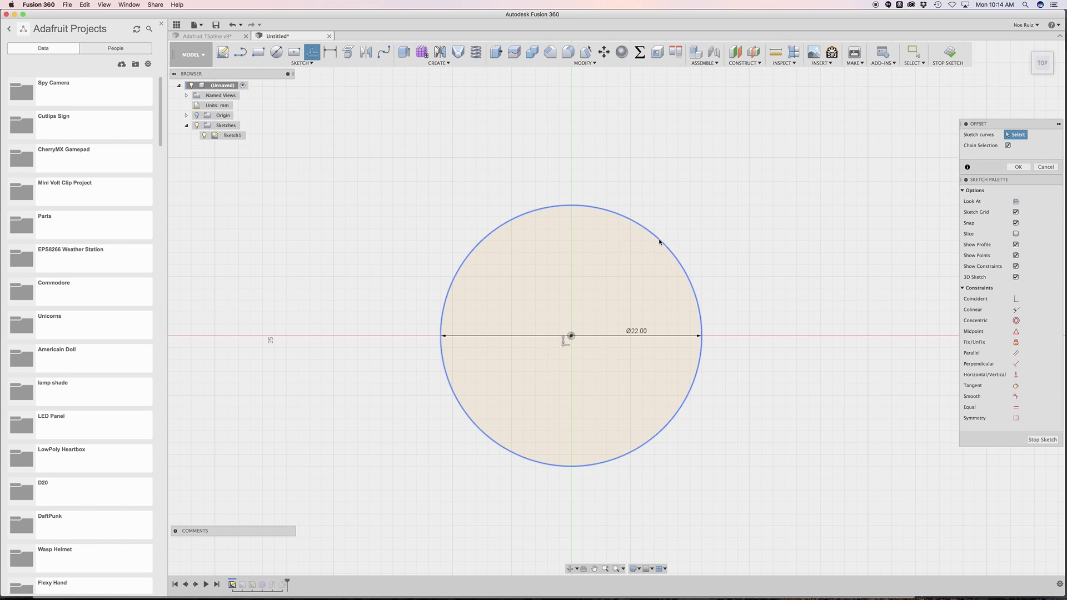
type("5")
key("Return")
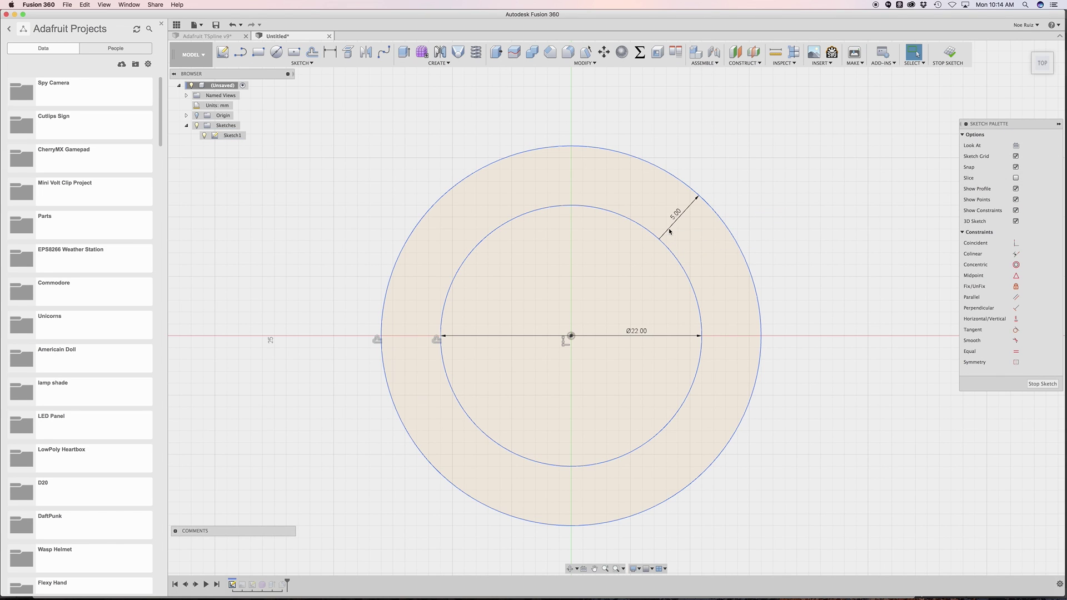
Step: Draw a 2-point rectangle from the outer ring's left edge to its lower right
left_click(258, 52)
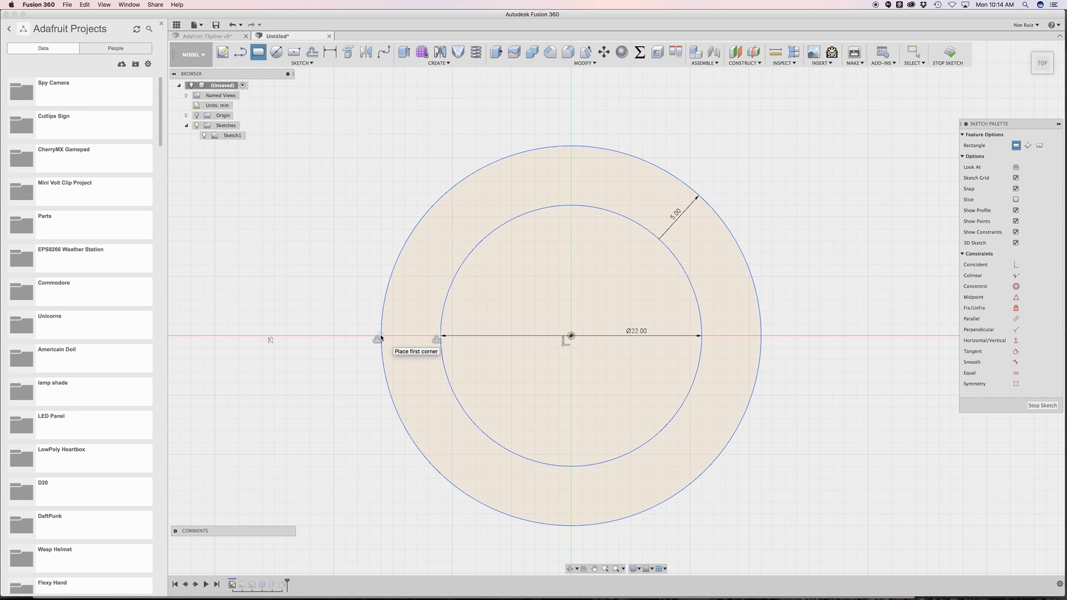
left_click(763, 527)
scroll(808, 362, "down", 2)
scroll(811, 358, "up", 1)
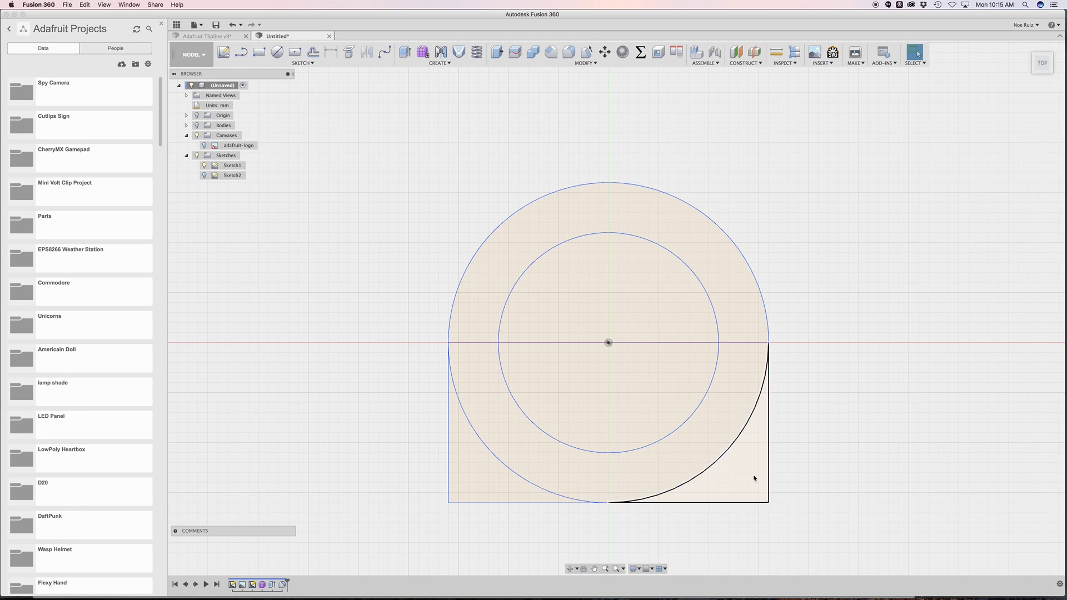
Step: Extrude the four ring and corner profiles 8 mm as a new body, then show the bodies again
left_click(758, 476)
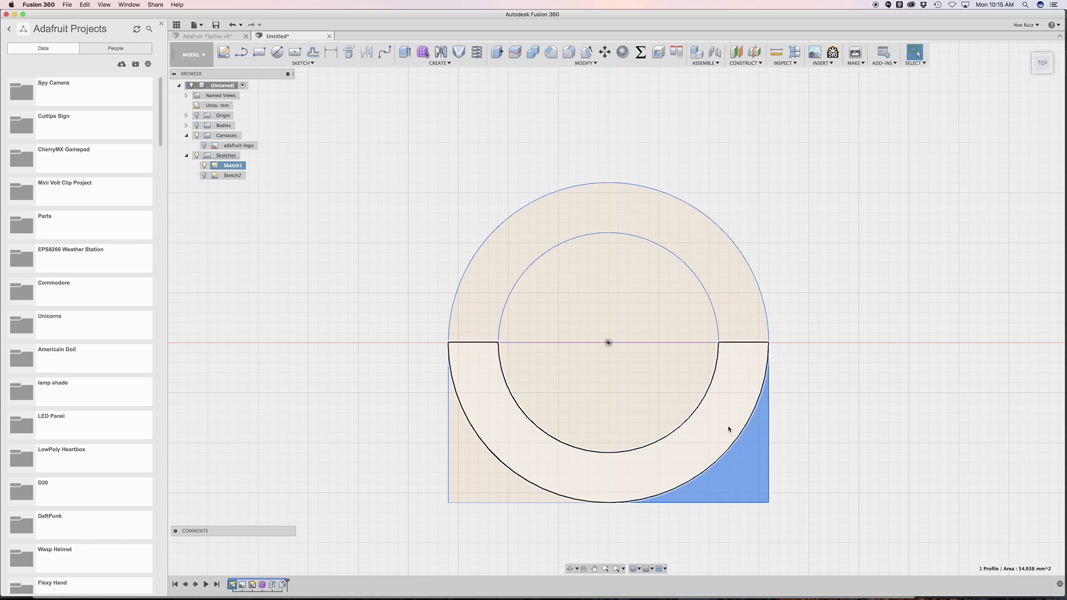
left_click(726, 429)
left_click(499, 483, "shift")
left_click(468, 289, "shift")
middle_click_drag(335, 328, 360, 286, "shift")
key("e")
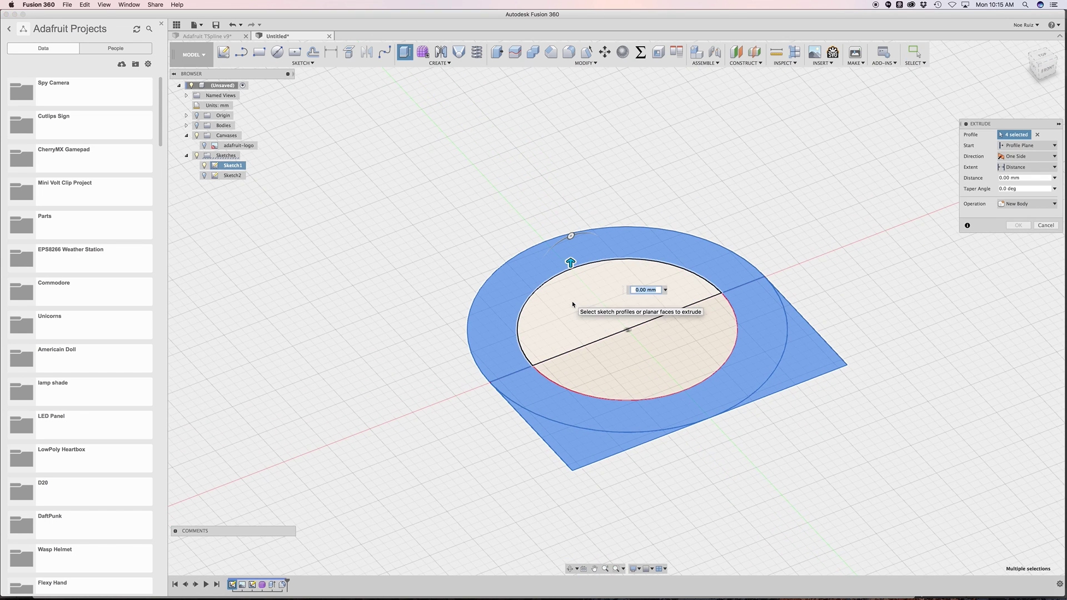
type("8")
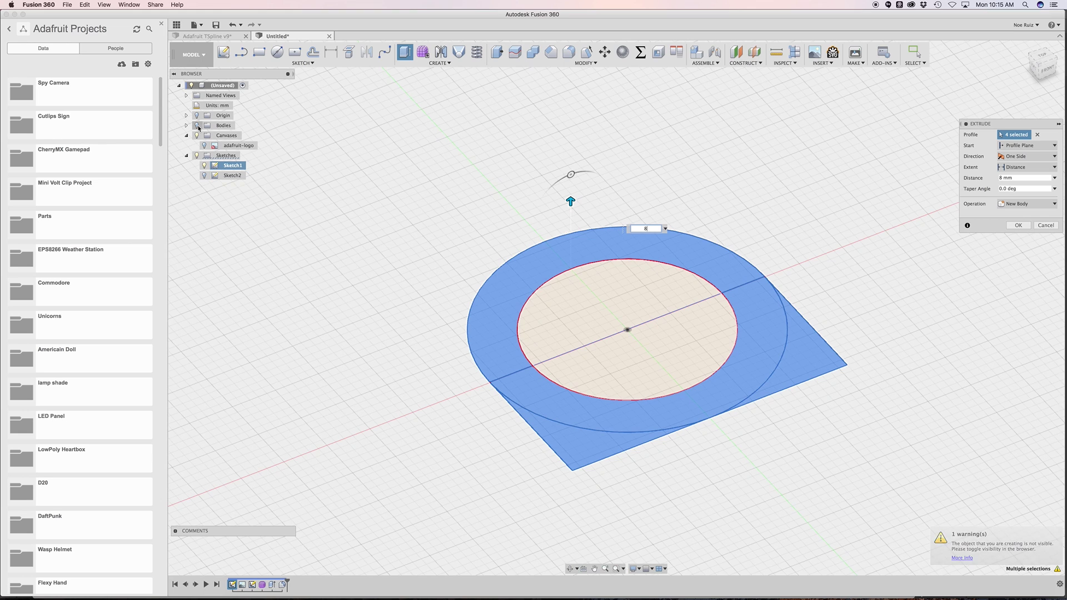
key("Return")
left_click(197, 126)
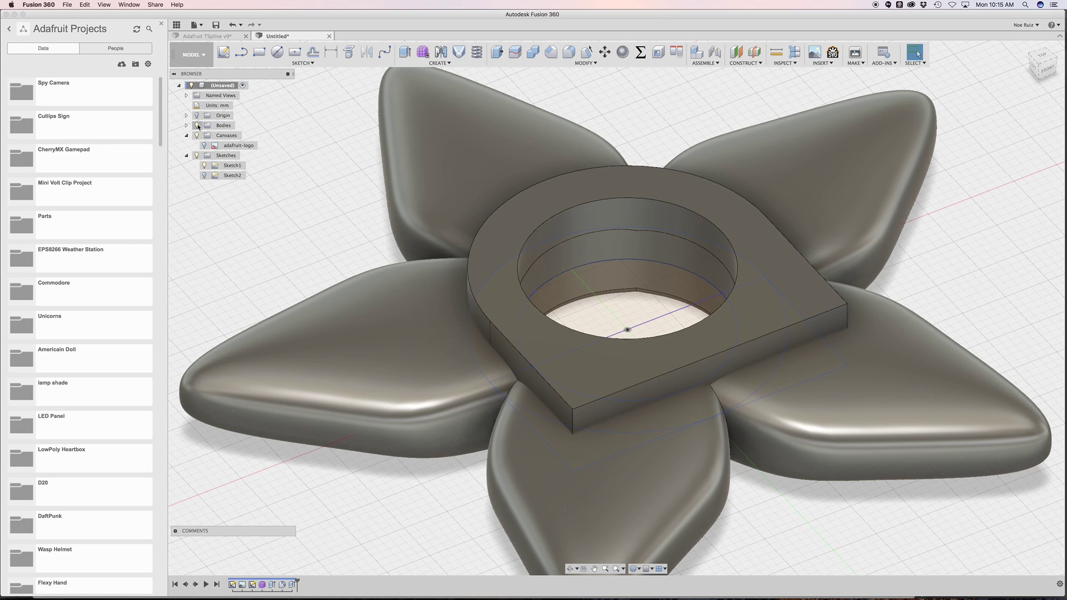
Step: Hide the flower body so only the ring body is visible
left_click(186, 125)
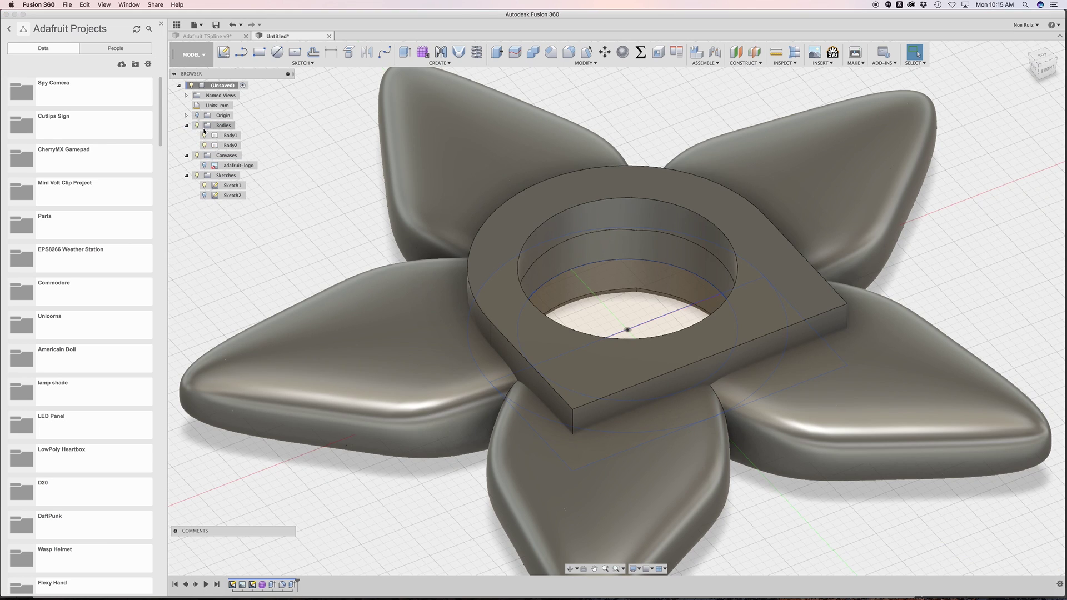
left_click(204, 145)
scroll(312, 185, "up", 5)
scroll(331, 183, "down", 6)
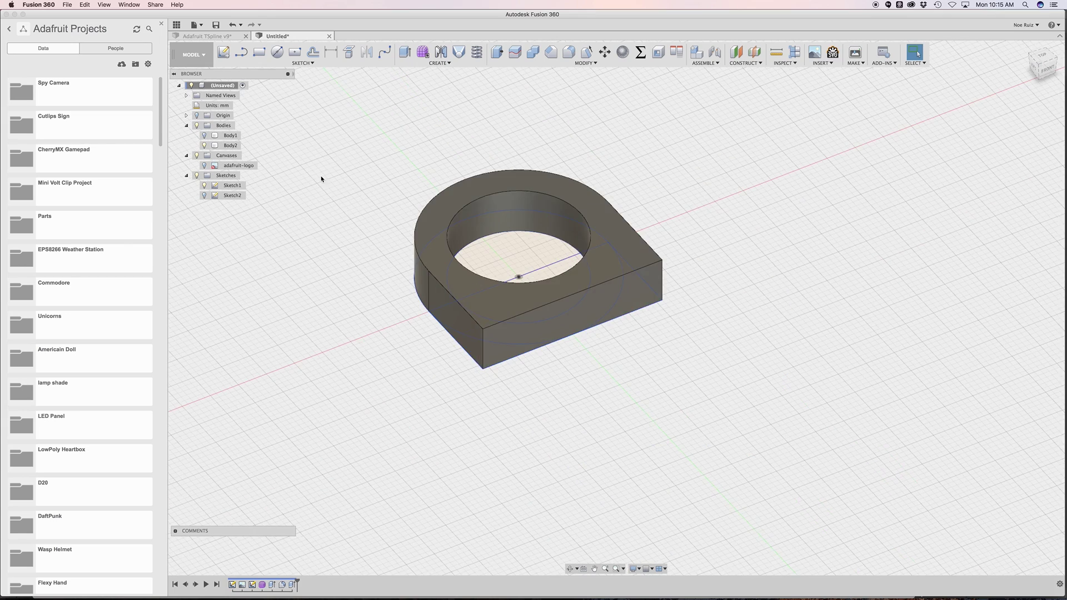
Step: Align the ring body's flat face onto the target face, flipped so it stands upright
left_click(396, 228)
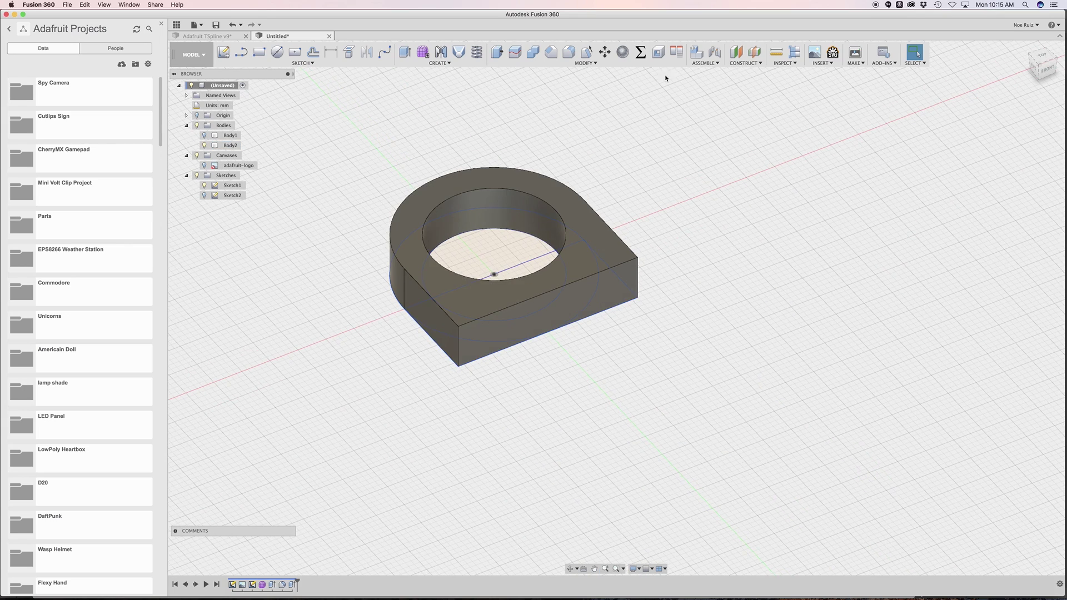
left_click(677, 51)
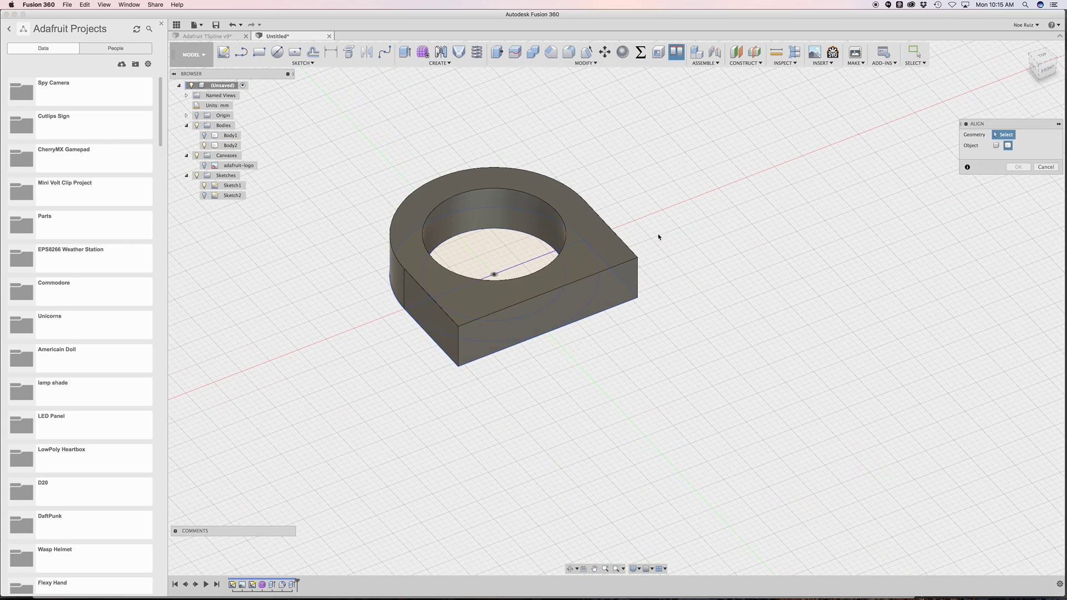
left_click(547, 314)
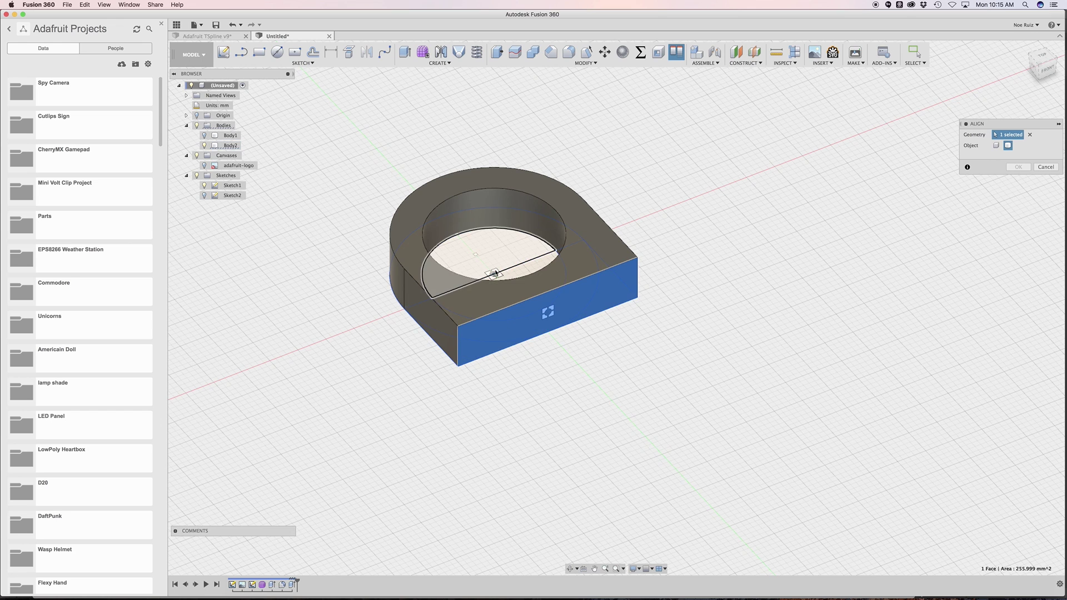
left_click(492, 274)
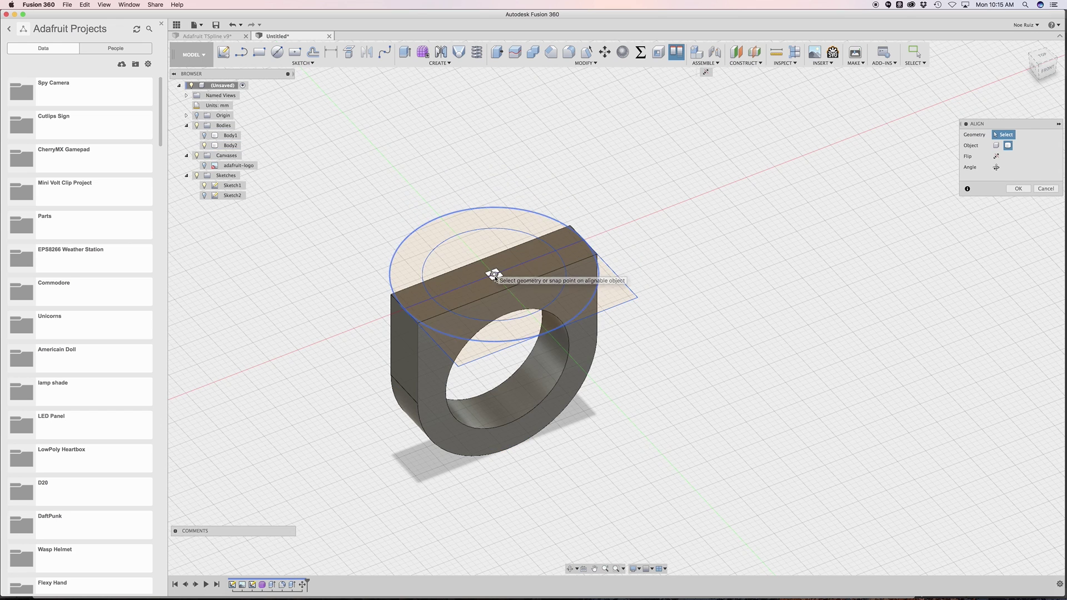
left_click(996, 158)
left_click(1019, 189)
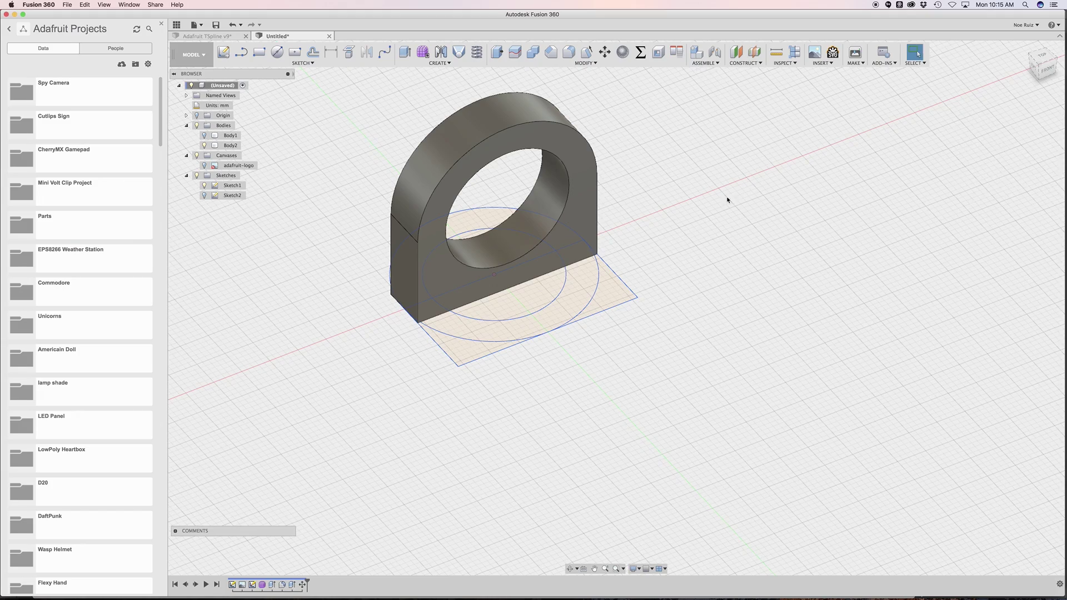
middle_click_drag(809, 393, 660, 357, "shift")
Step: Set up Save As STL for Body2: Binary, High refinement, sent to the Custom (Simplify3D) print utility
left_click(234, 146)
right_click(234, 147)
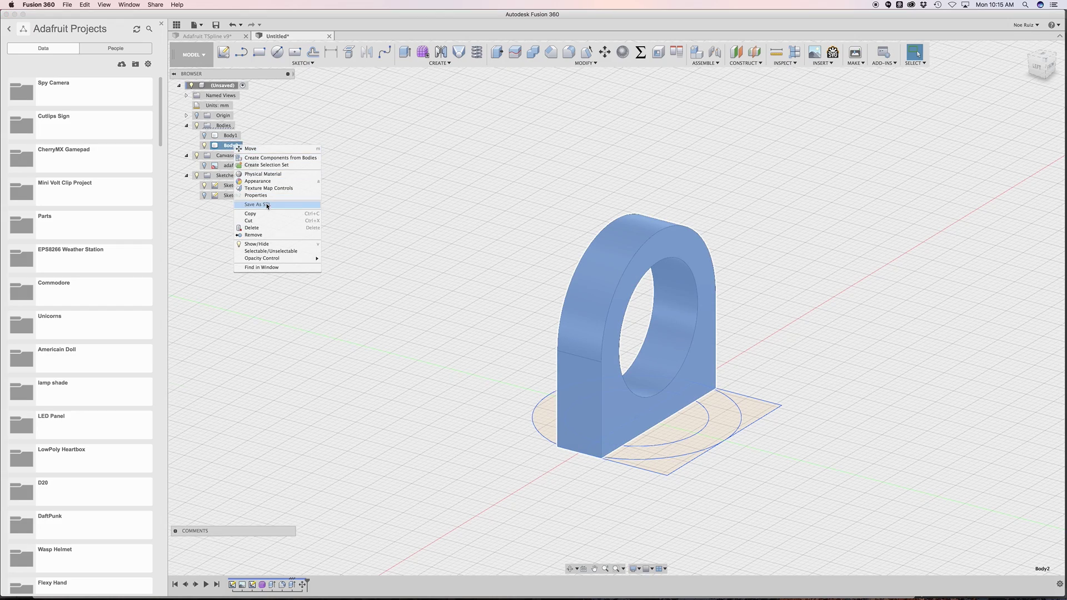
left_click(267, 205)
middle_click_drag(217, 146, 298, 209)
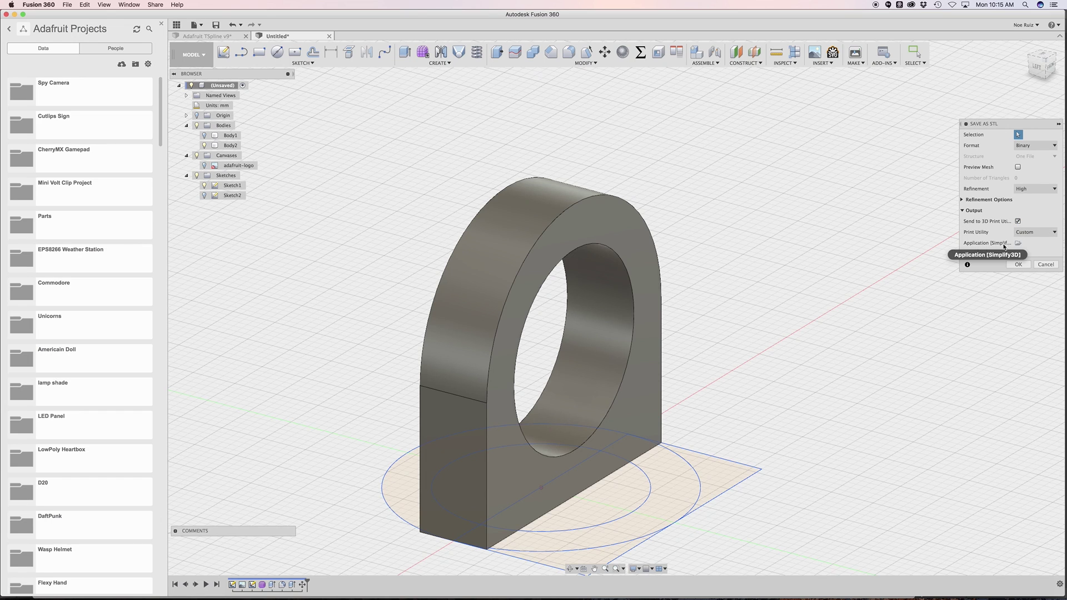
left_click(1028, 234)
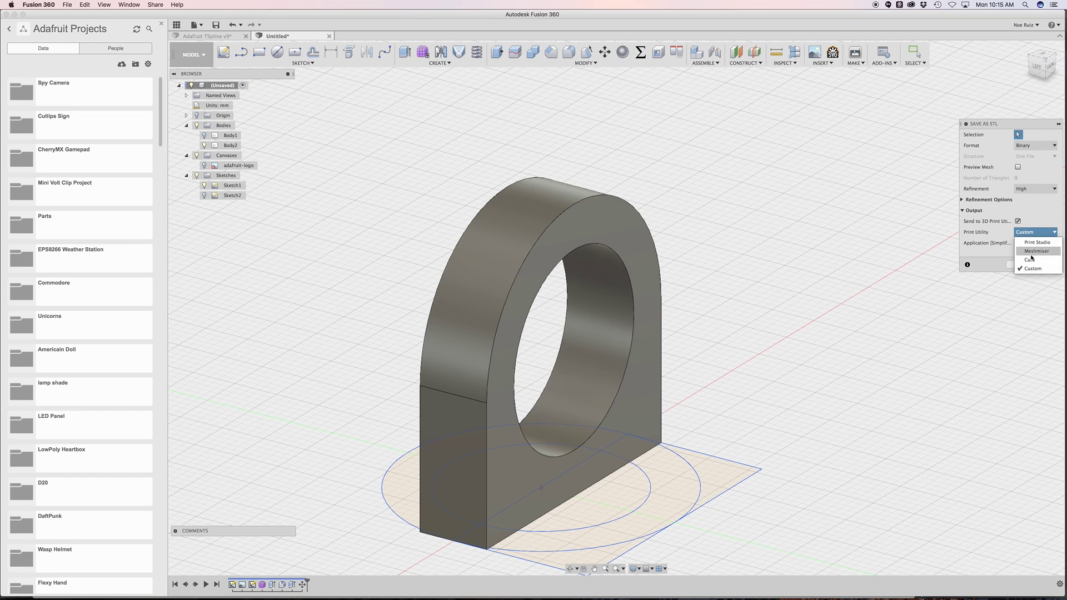
left_click(1005, 234)
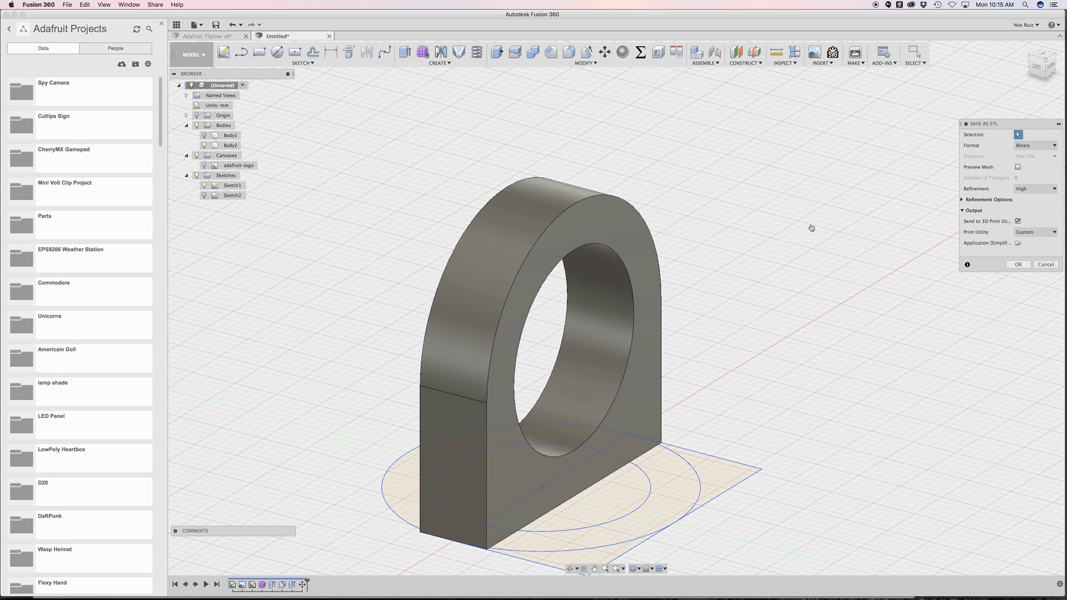
Step: Export the ring body as an STL and send it to Simplify3D
left_click(474, 301)
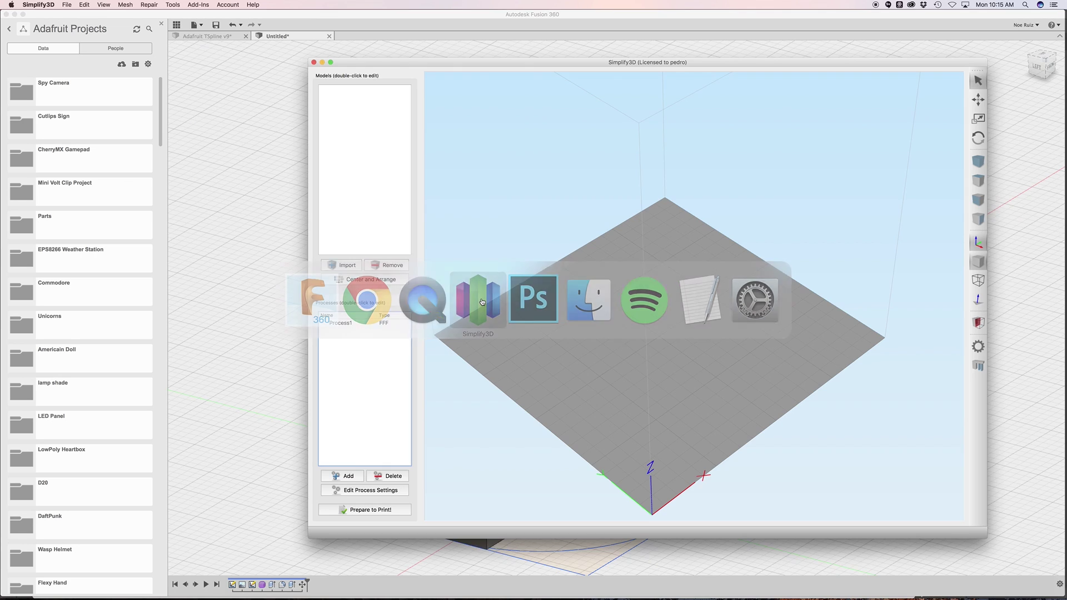
key("super+Tab")
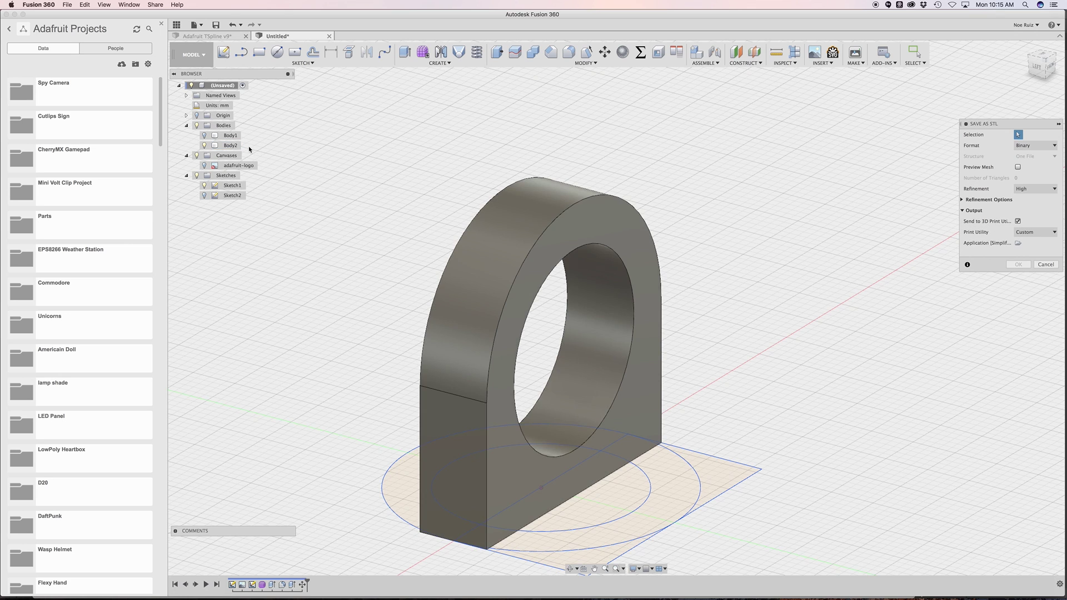
left_click(230, 145)
left_click(1018, 264)
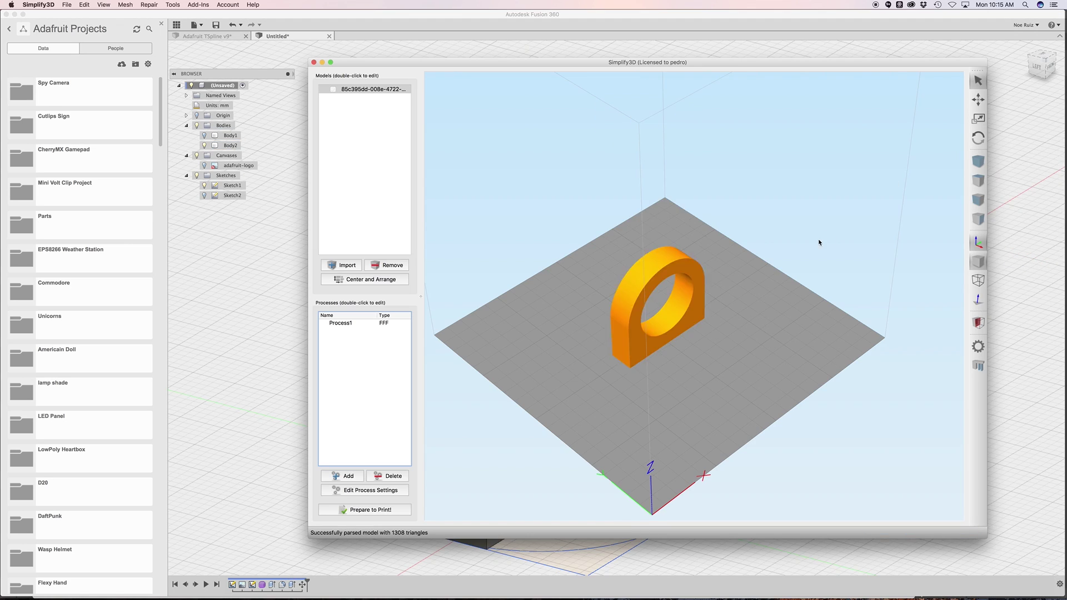
Step: Inspect the upright ring on the Simplify3D build plate and slice it
left_click_drag(710, 374, 674, 360)
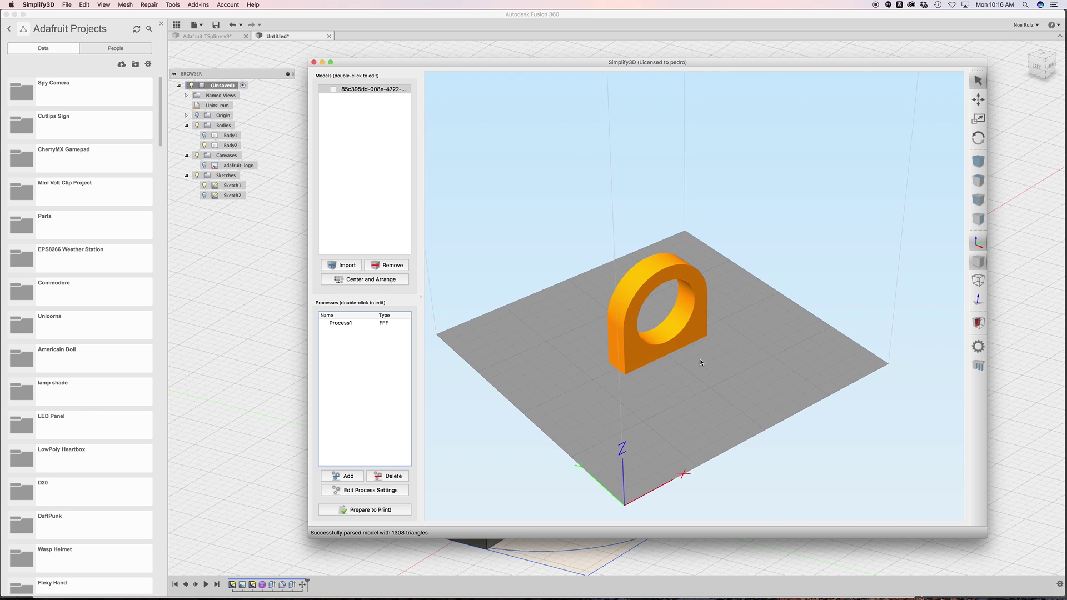
scroll(698, 360, "up", 5)
right_click_drag(658, 420, 678, 369)
left_click(374, 510)
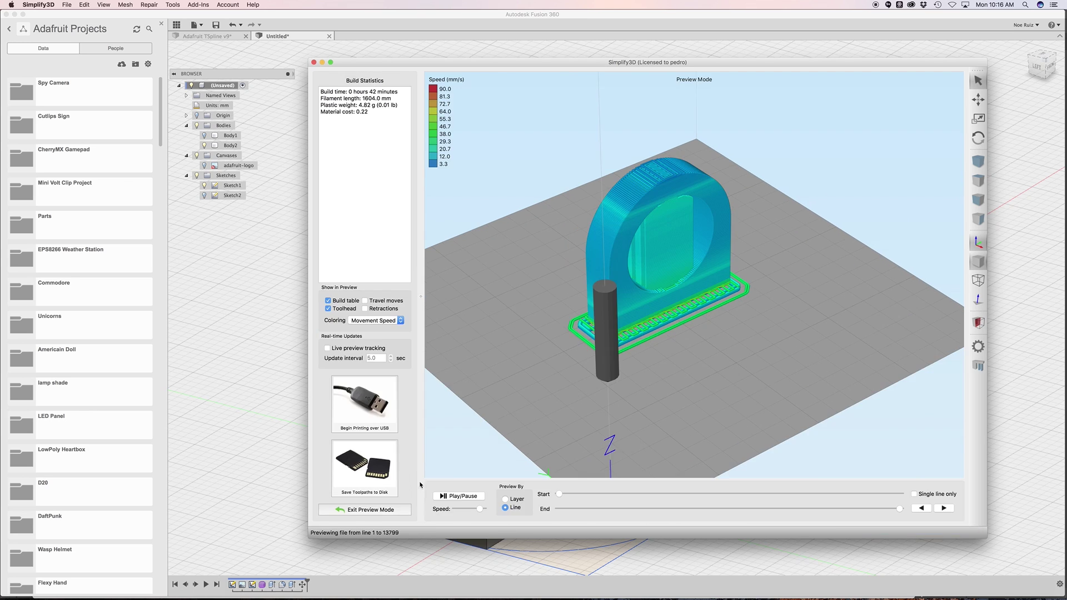
Step: Rotate and scrub the 42-minute toolpath preview to check the raft and hole support
scroll(659, 288, "up", 8)
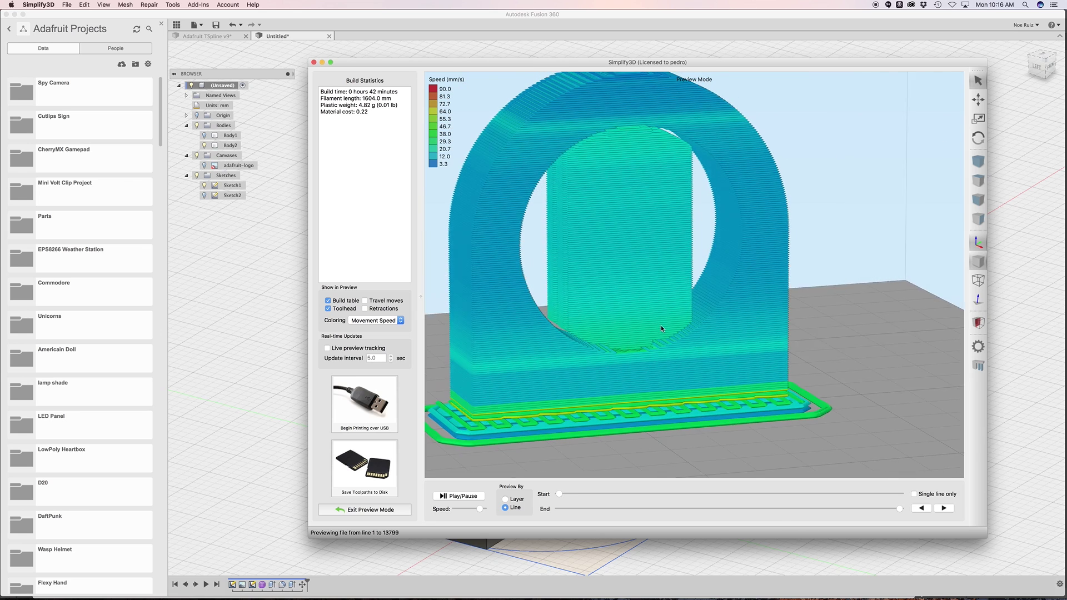
left_click_drag(668, 364, 449, 415)
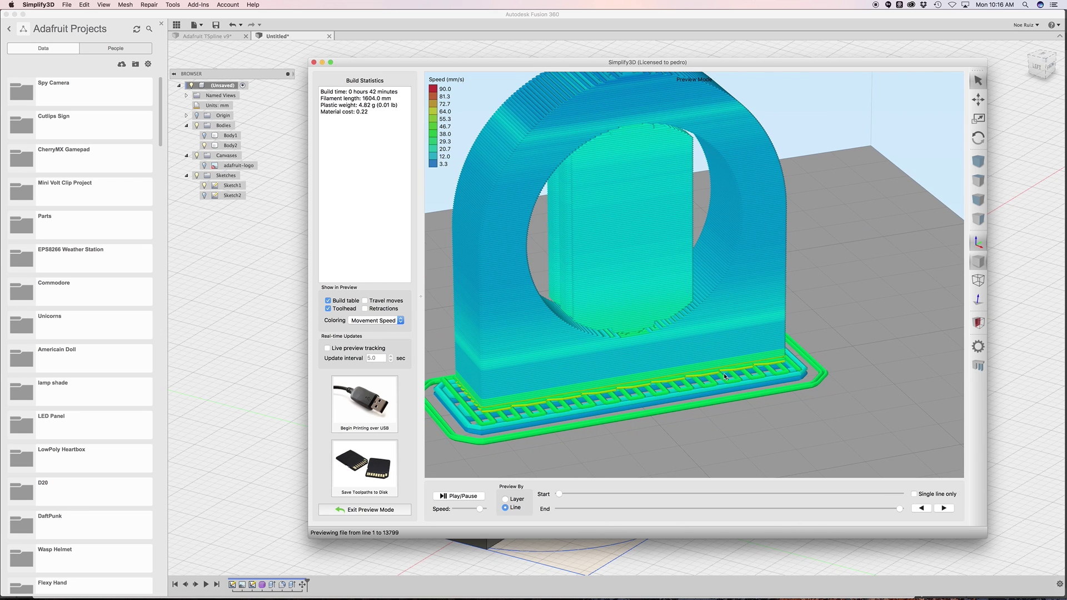
left_click_drag(600, 511, 830, 509)
left_click_drag(808, 393, 749, 324)
left_click_drag(821, 511, 887, 503)
Step: Measure the flower's central hole in Adafruit TSpline at 11.20 mm radius, then return to the Untitled ring
left_click(236, 286)
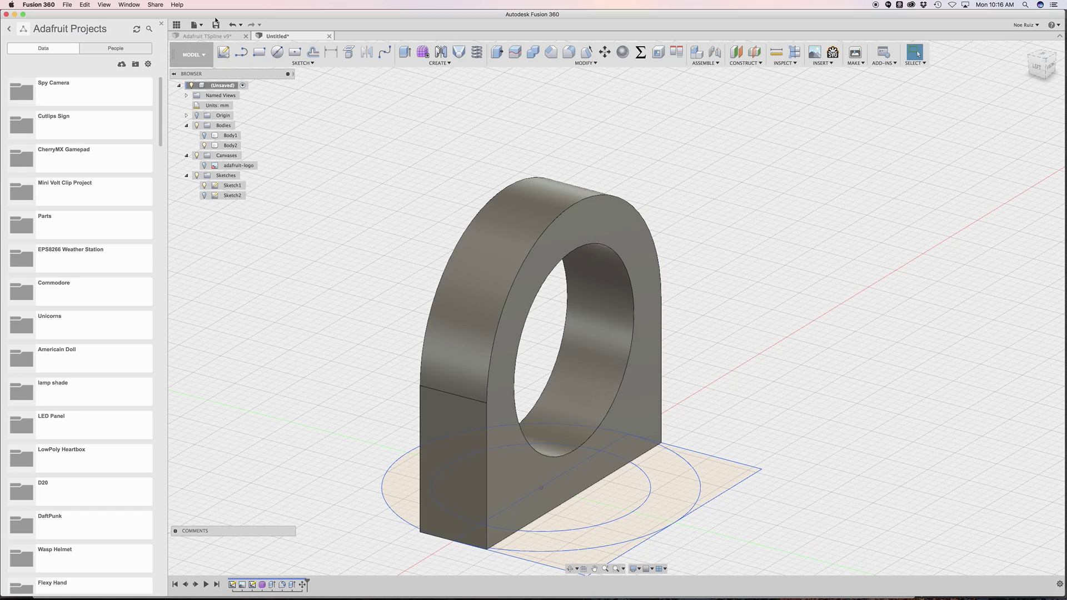
left_click(225, 37)
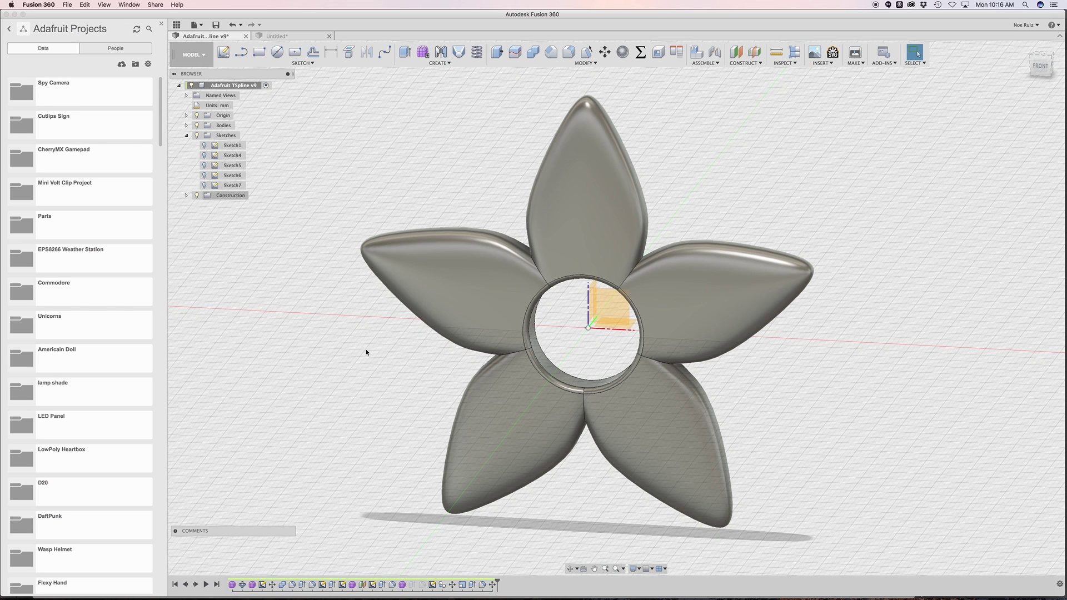
scroll(411, 370, "up", 5)
left_click(645, 360)
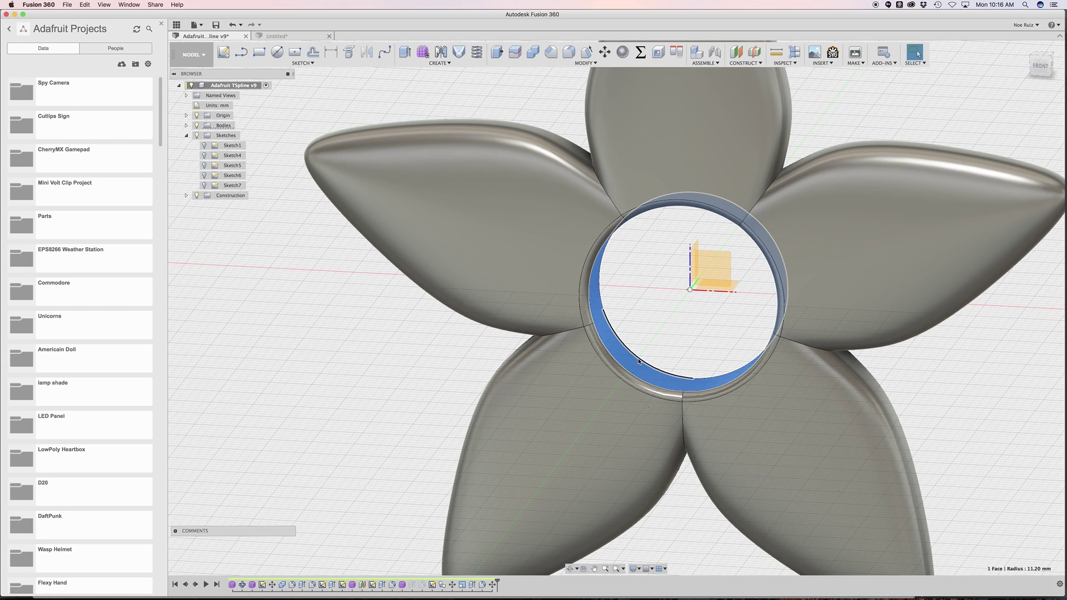
middle_click_drag(1009, 480, 901, 477)
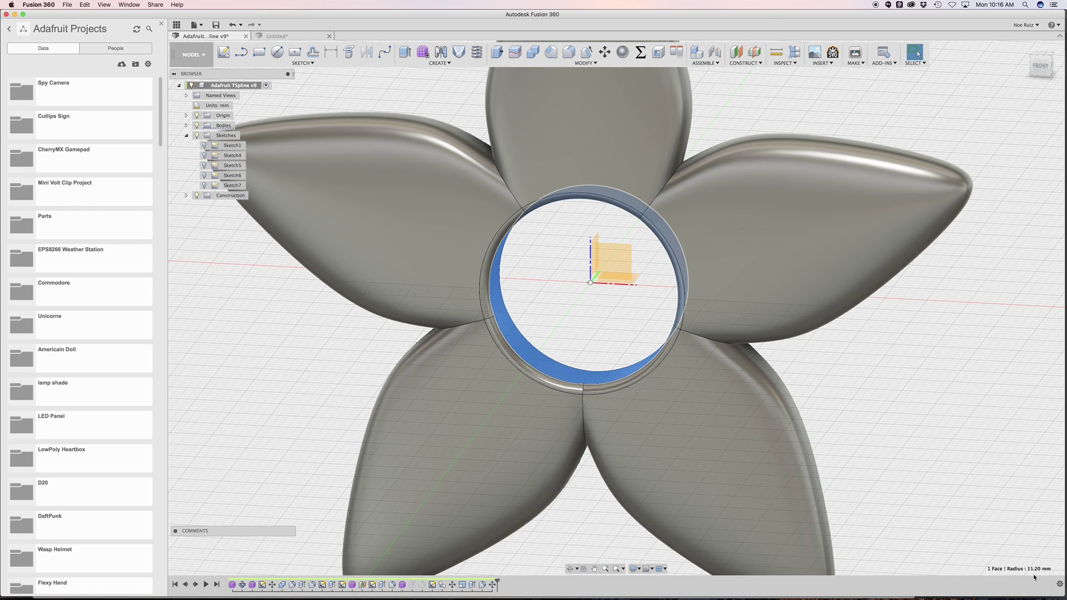
scroll(550, 384, "up", 3)
scroll(551, 384, "down", 3)
left_click(287, 36)
middle_click_drag(446, 232, 507, 276, "shift")
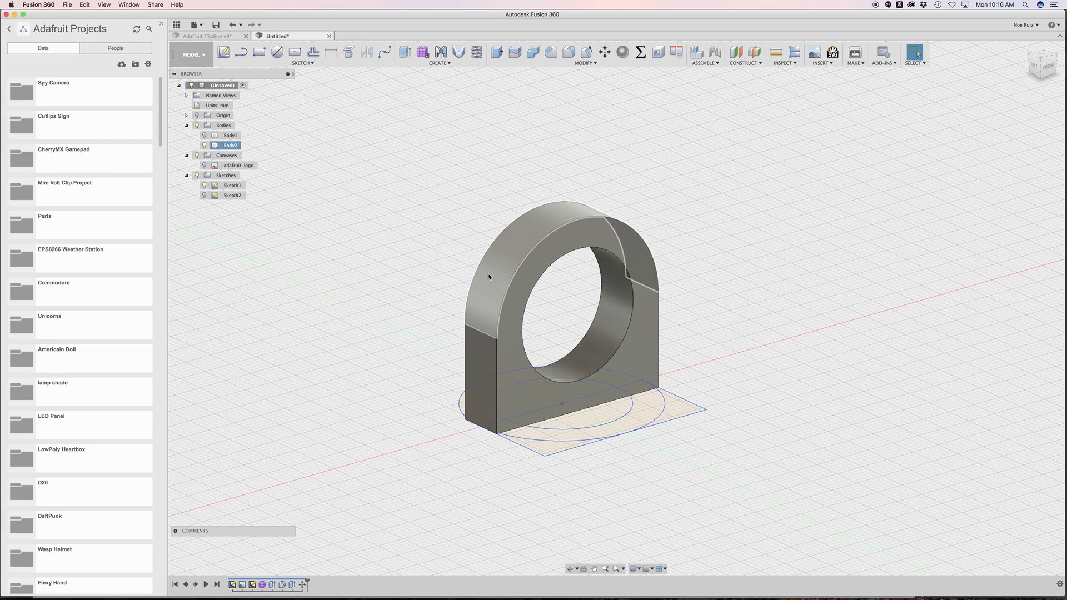
Step: Hide the D-shaped ring Body2 so only the five-petal flower body shows, and orbit it
key("super+Tab")
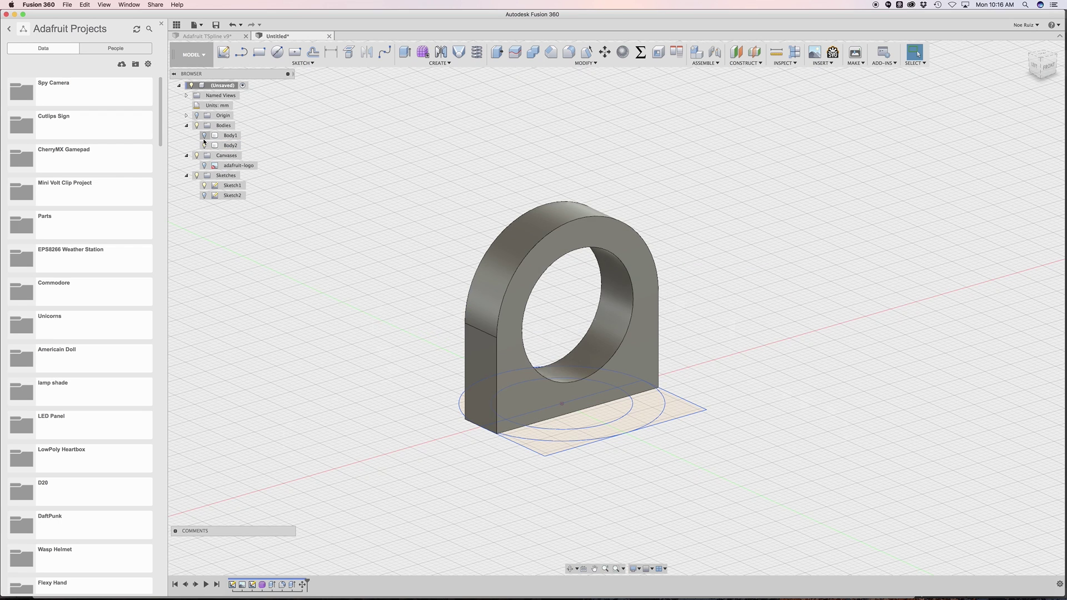
left_click(204, 145)
mouse_move(356, 309)
middle_mouse_down("shift")
mouse_move(425, 362)
mouse_move(356, 289)
middle_mouse_up("shift")
left_click(204, 144)
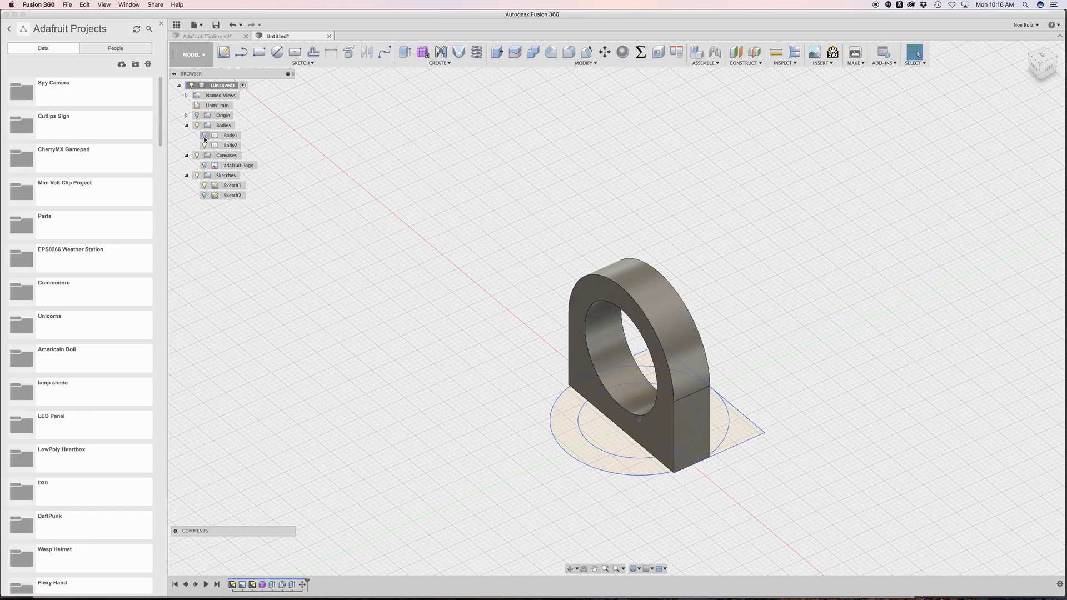
left_click(204, 137)
left_click(205, 147)
left_click(205, 147)
left_click(204, 136)
middle_click_drag(416, 272, 676, 267)
middle_click_drag(751, 257, 618, 226)
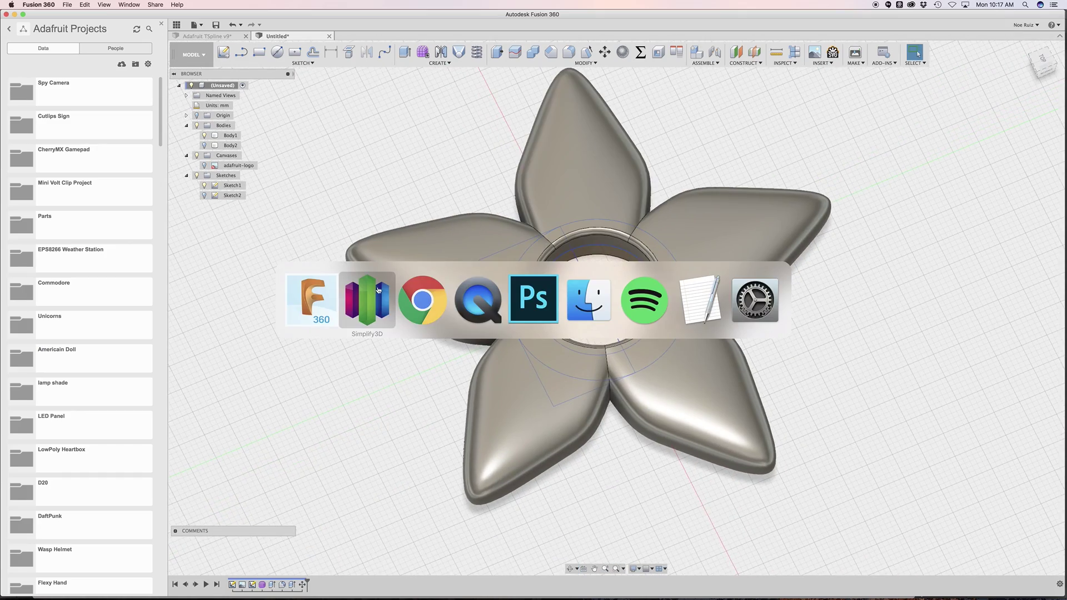
Step: In Chrome, open the 3D Printed Fidget Spinner guide's Overview page and scroll to DIY Spinner Toys
left_click(429, 305)
scroll(429, 305, "up", 10)
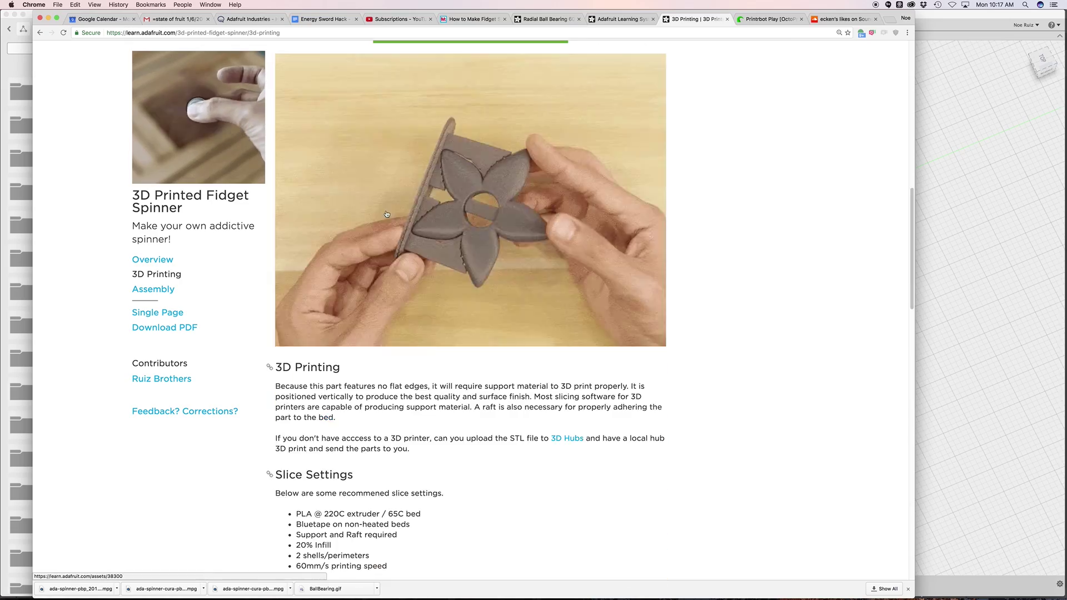
left_click(157, 260)
left_click(158, 261)
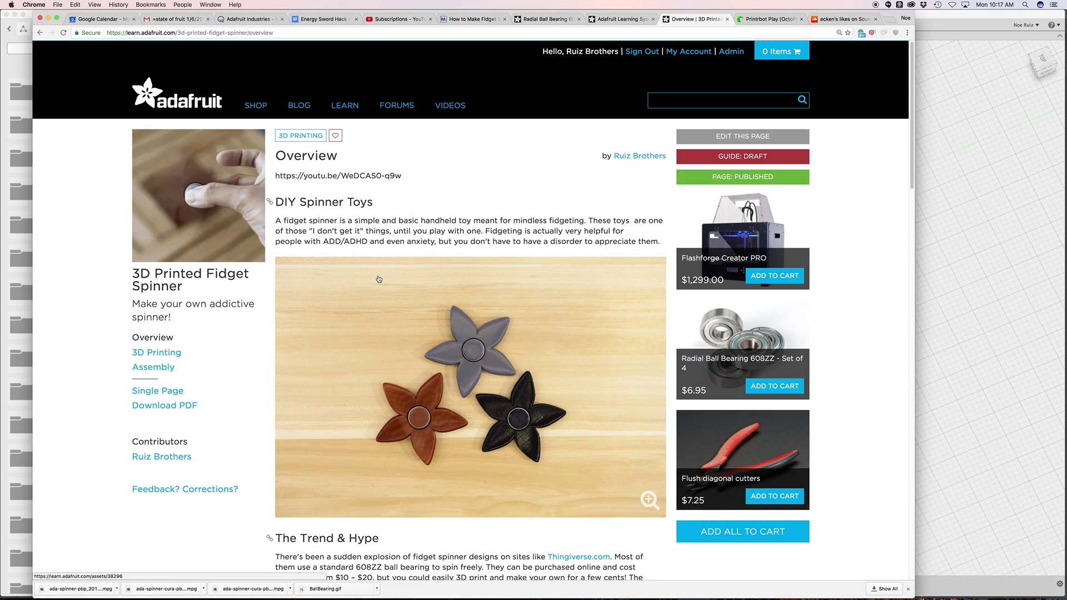
scroll(464, 286, "down", 6)
scroll(472, 285, "up", 6)
scroll(484, 283, "down", 3)
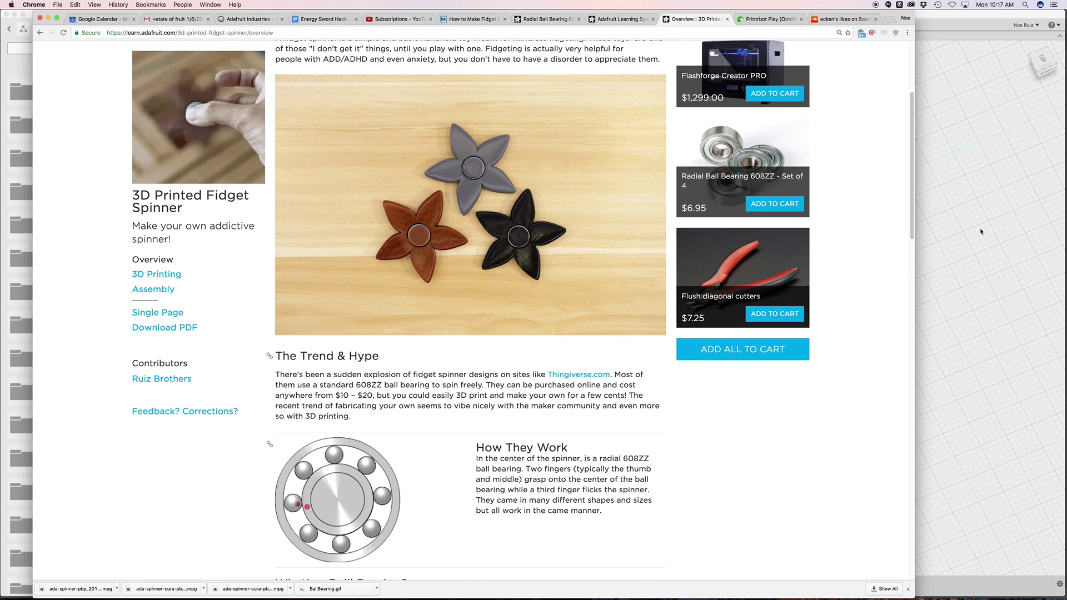
scroll(462, 317, "up", 4)
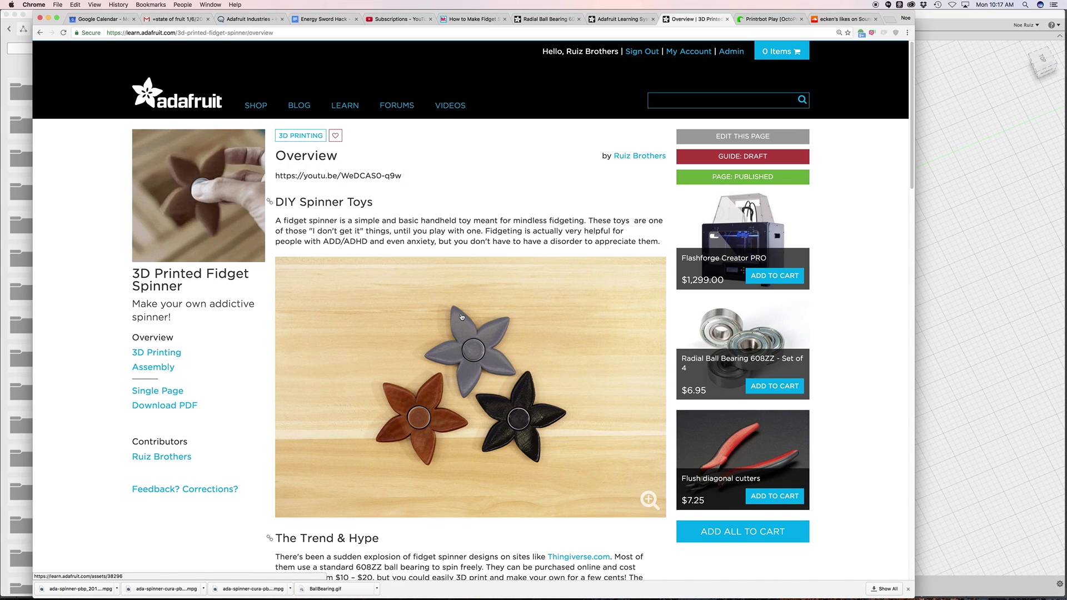